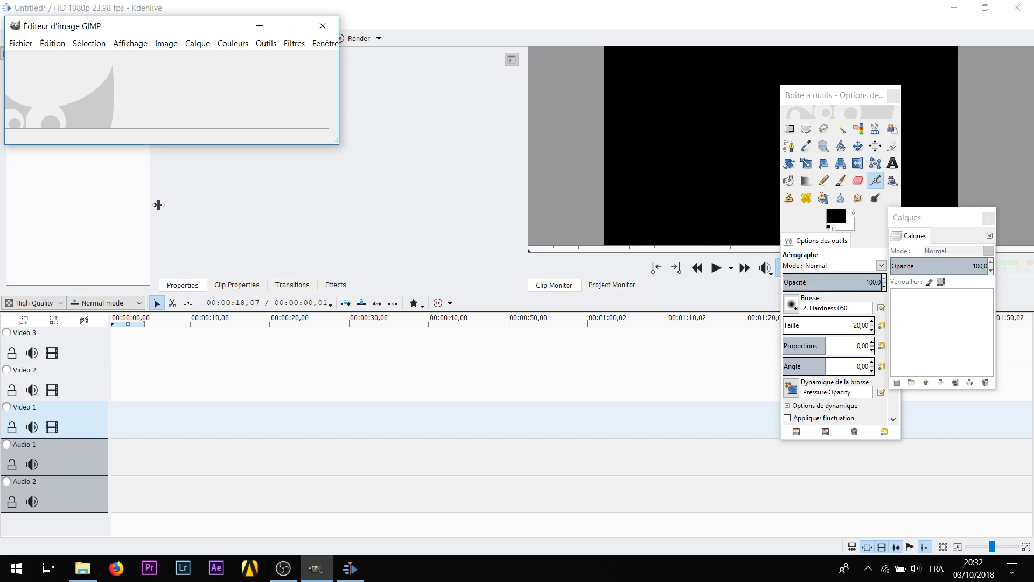
# Step: Create a new 1920×1080 image
pyautogui.click(20, 43)
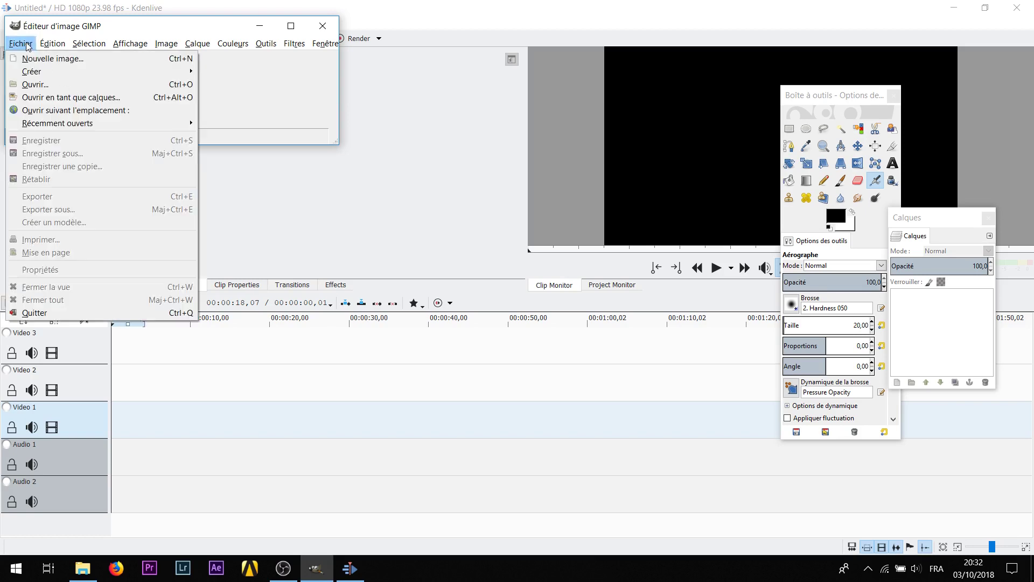
pyautogui.click(44, 60)
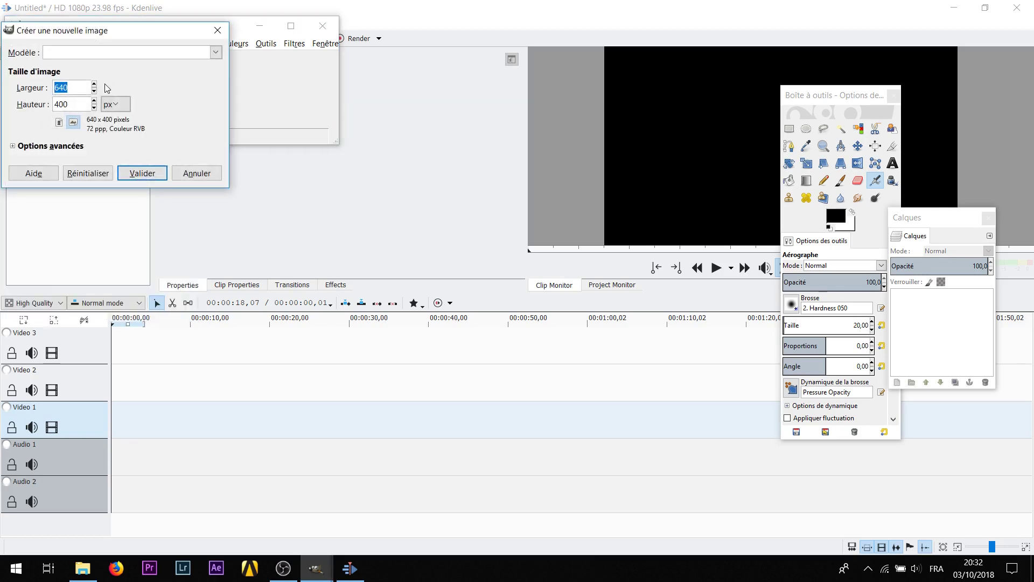
pyautogui.write('1920')
pyautogui.press('Tab')
pyautogui.write('1080')
pyautogui.press('Return')
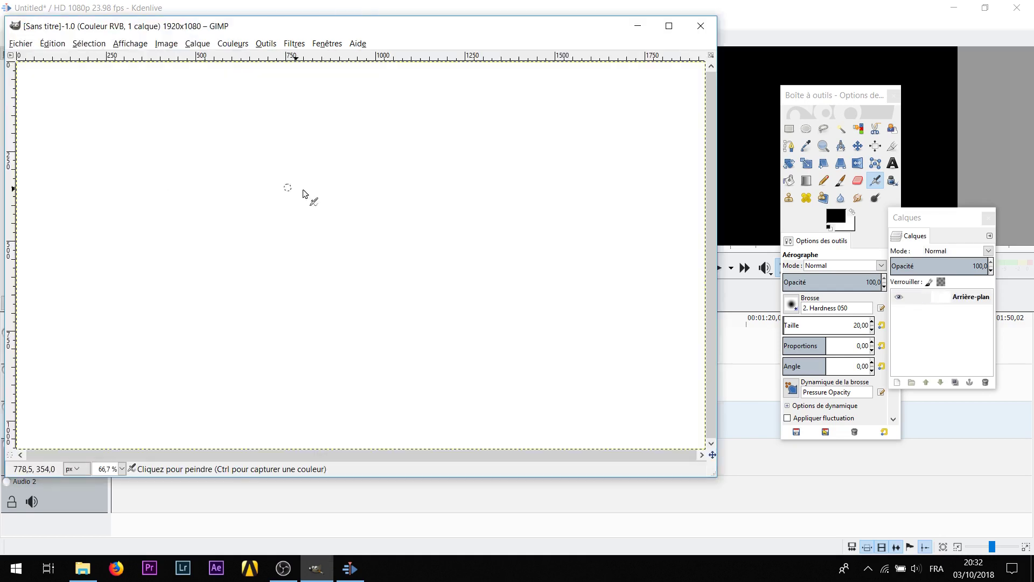
# Step: Delete the white background layer and type HELLO in a text box on the canvas
pyautogui.click(985, 382)
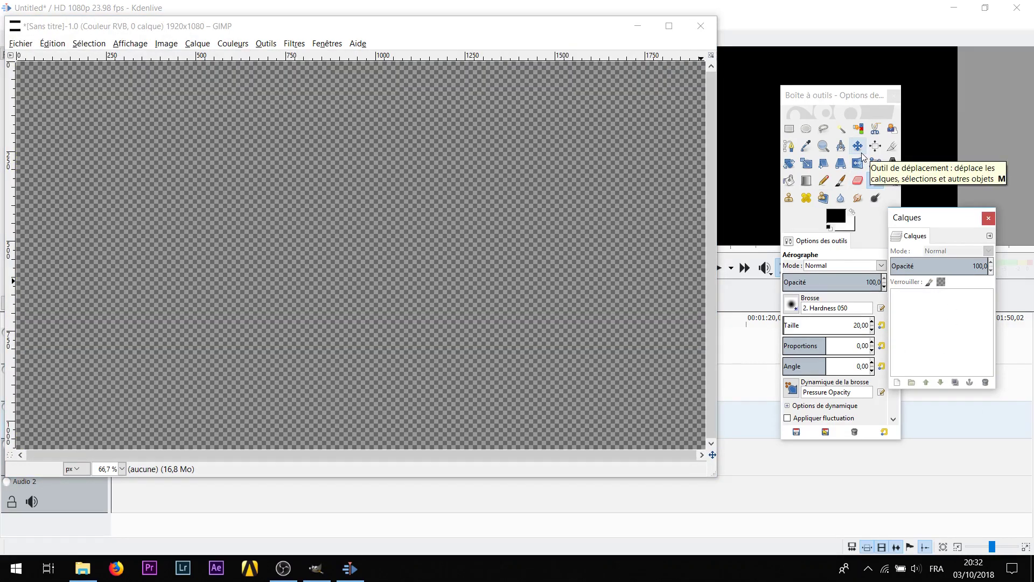
pyautogui.click(892, 163)
pyautogui.moveTo(250, 167); pyautogui.dragTo(462, 303)
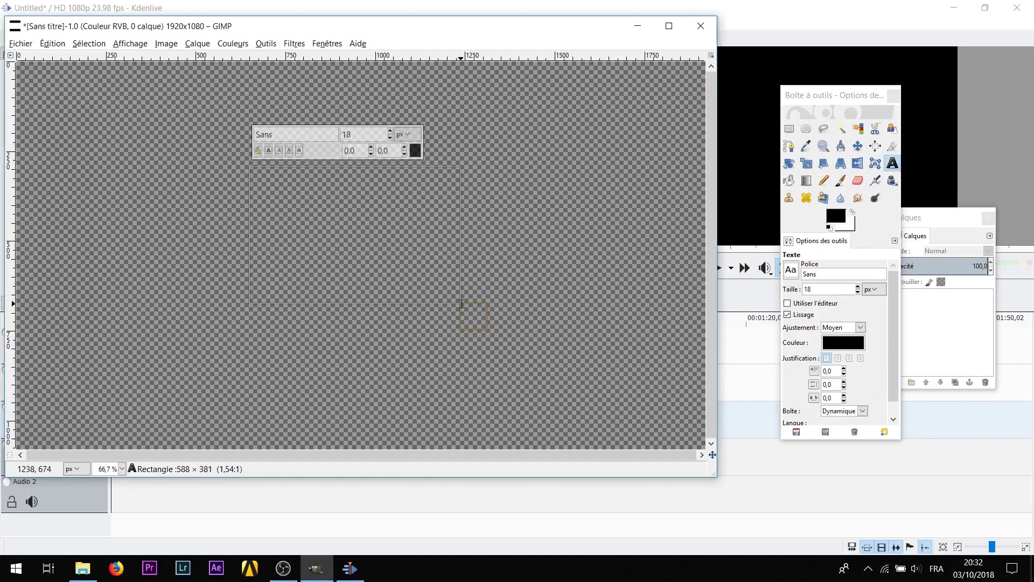
pyautogui.write('HELLO')
pyautogui.hotkey('ctrl', 'a')
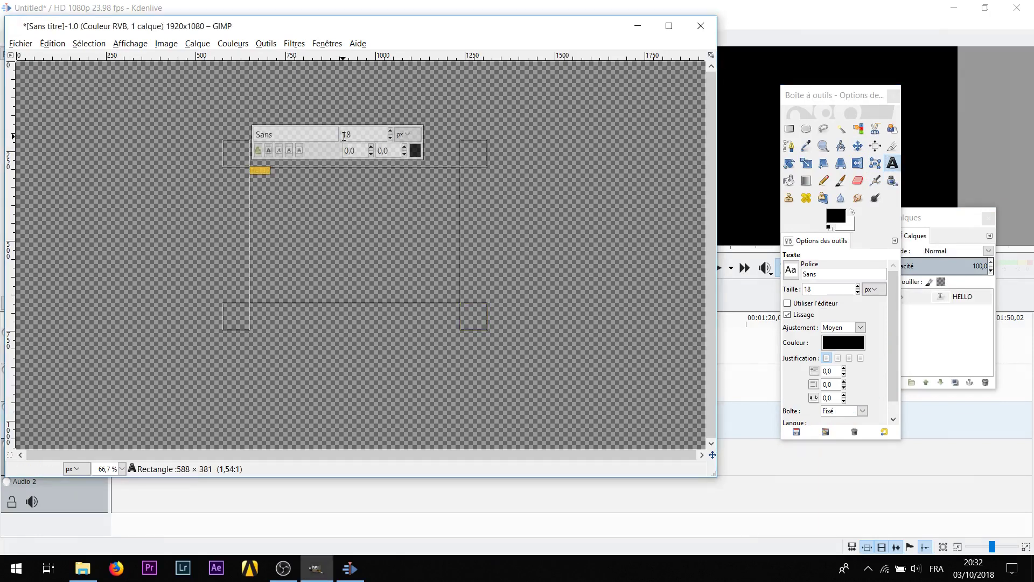
# Step: Set the HELLO text to the Lovelo Heavy font at size 500
pyautogui.tripleClick(329, 133)
pyautogui.write('Lovelo')
pyautogui.click(284, 169)
pyautogui.doubleClick(347, 134)
pyautogui.write('500')
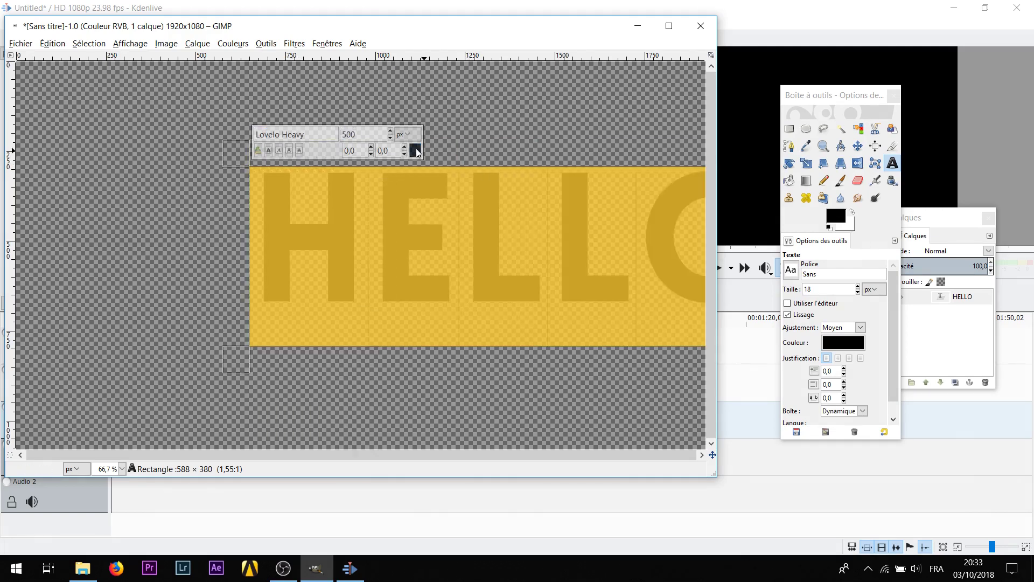
pyautogui.click(416, 151)
# Step: Make the HELLO text white, centre it horizontally on the canvas, and duplicate the layer
pyautogui.click(448, 247)
pyautogui.click(876, 145)
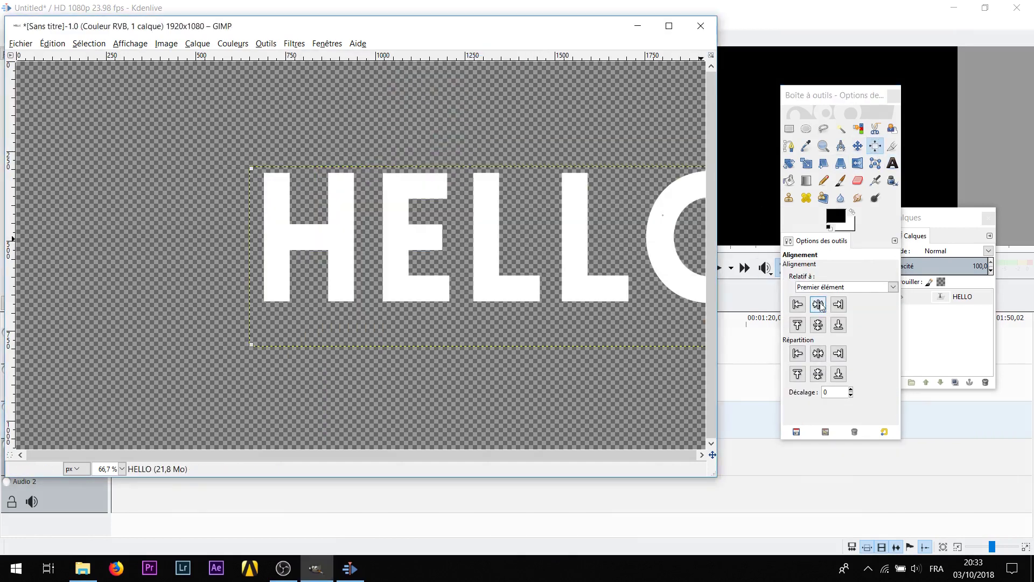
pyautogui.click(818, 304)
pyautogui.press('m')
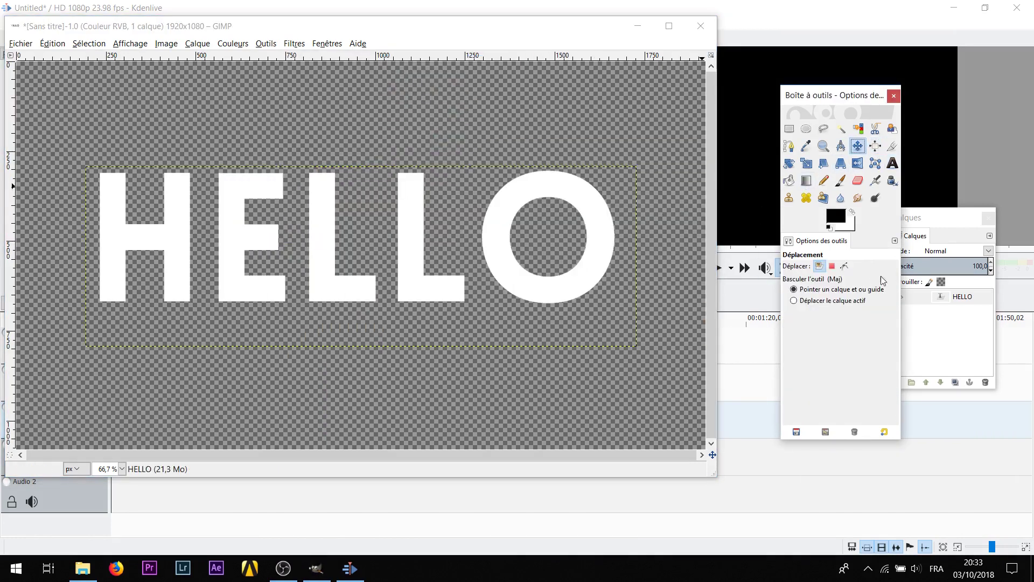
pyautogui.moveTo(941, 221); pyautogui.dragTo(881, 223)
pyautogui.click(897, 383)
# Step: Select the top half of the lettering, paint it black, then undo the stroke
pyautogui.click(789, 128)
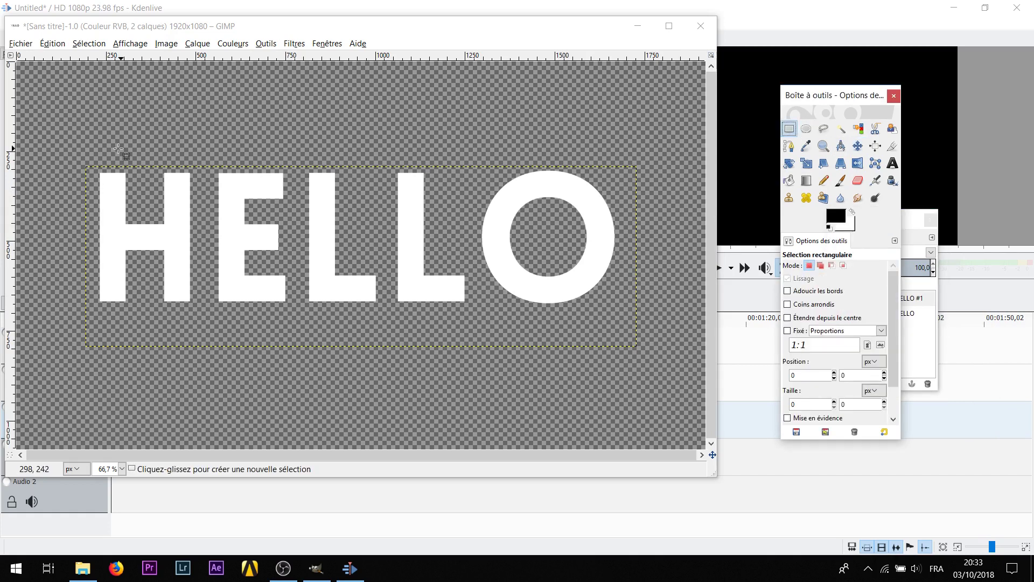
pyautogui.moveTo(89, 154); pyautogui.dragTo(641, 237)
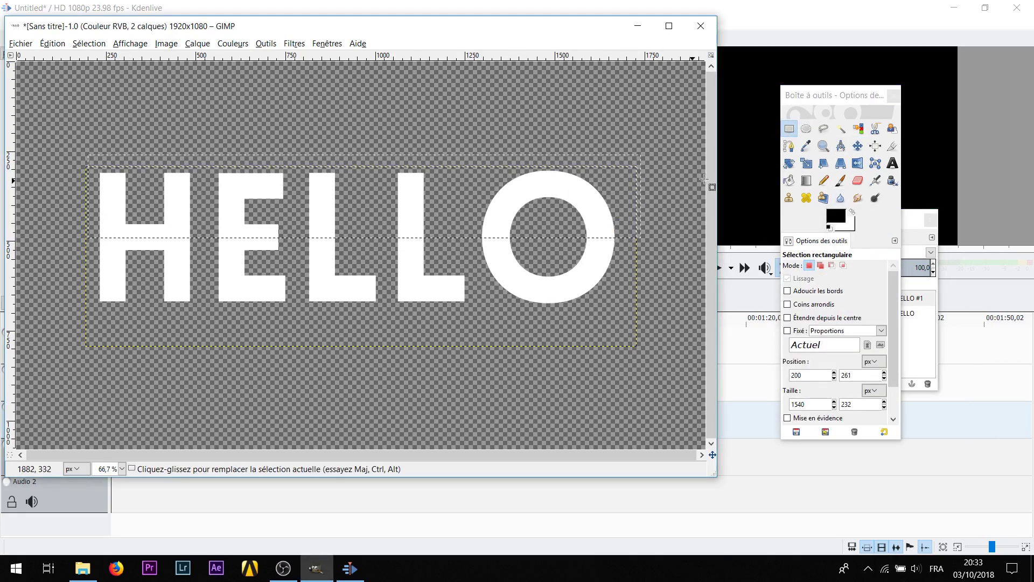
pyautogui.click(840, 180)
pyautogui.moveTo(462, 212); pyautogui.dragTo(326, 197)
pyautogui.hotkey('ctrl', 'z')
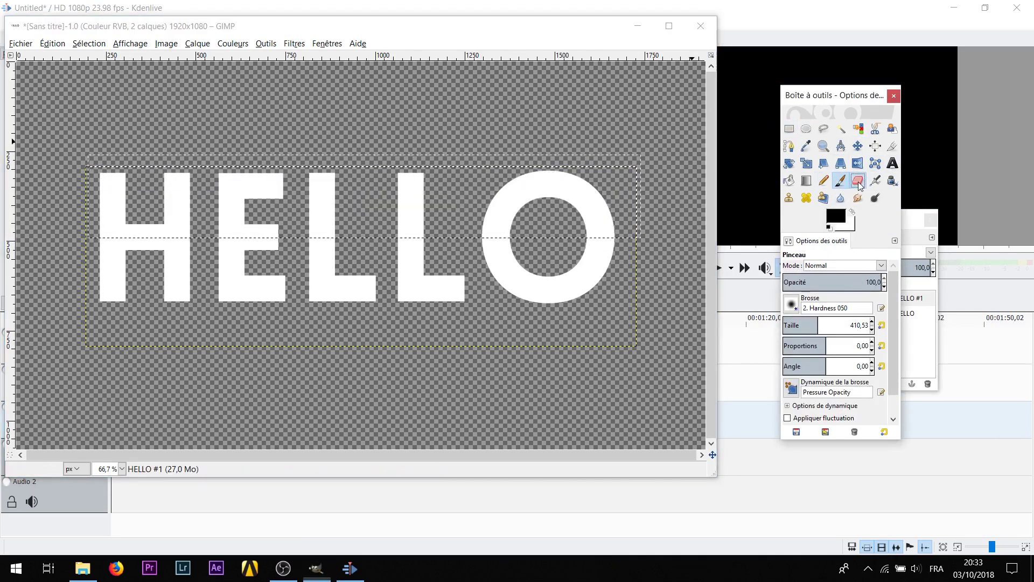
# Step: Clear the rectangular selection and make the original HELLO layer active
pyautogui.hotkey('shift', 'e')
pyautogui.press('pagedown')
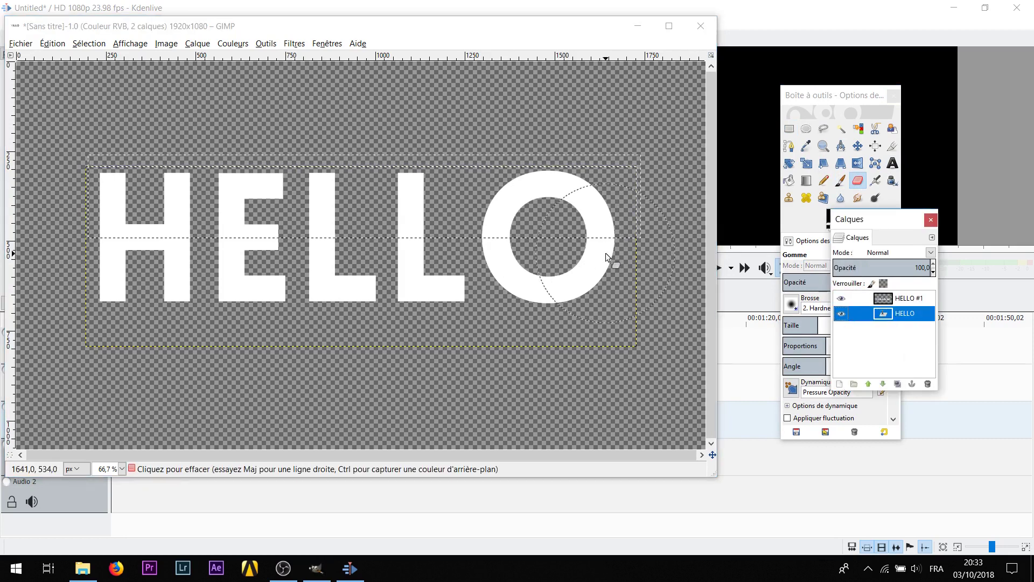
pyautogui.click(596, 293)
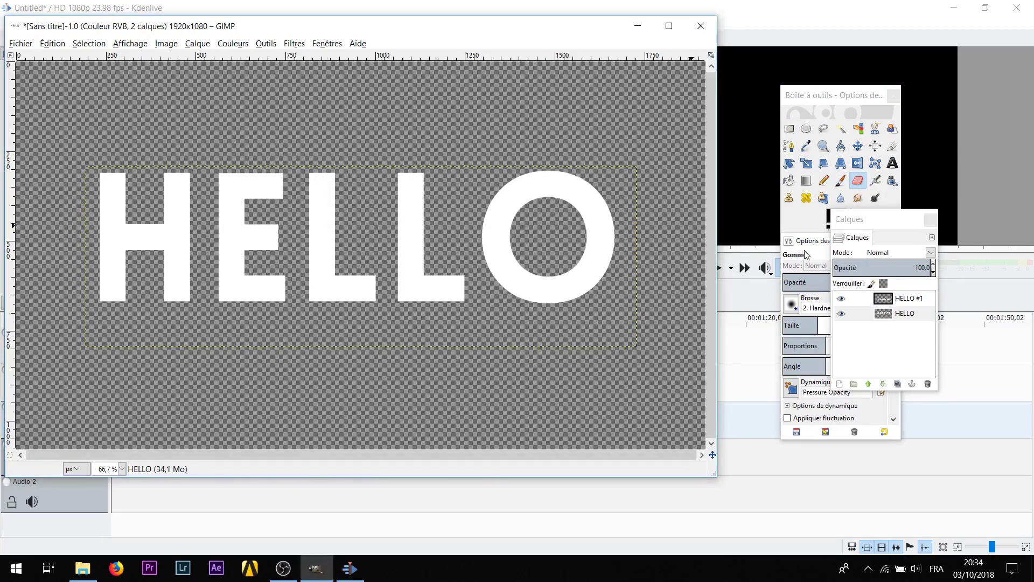
pyautogui.hotkey('ctrl', 'shift', 'a')
pyautogui.click(905, 314)
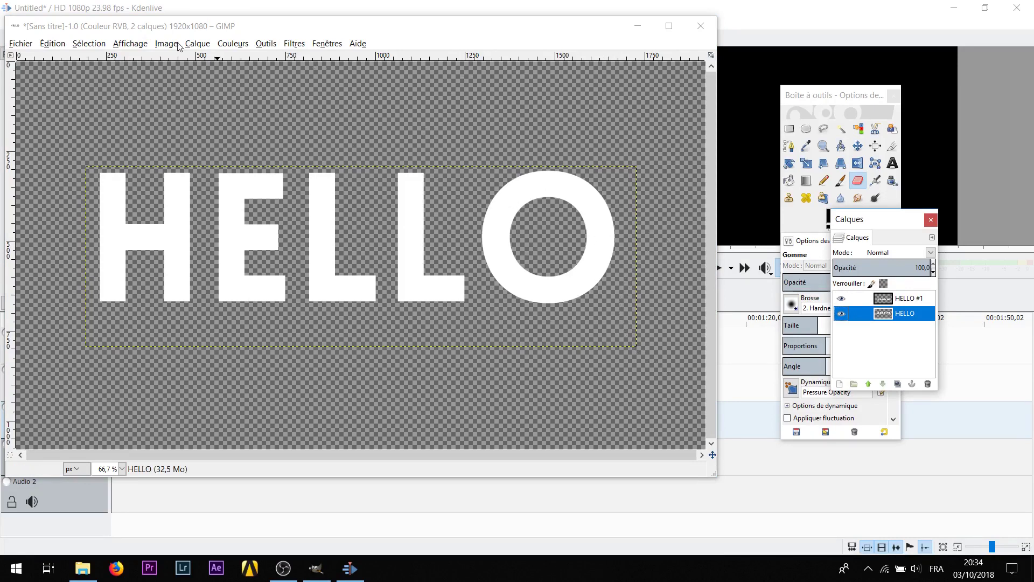
# Step: Apply Layer to Image Size to both the HELLO and HELLO #1 layers
pyautogui.click(197, 44)
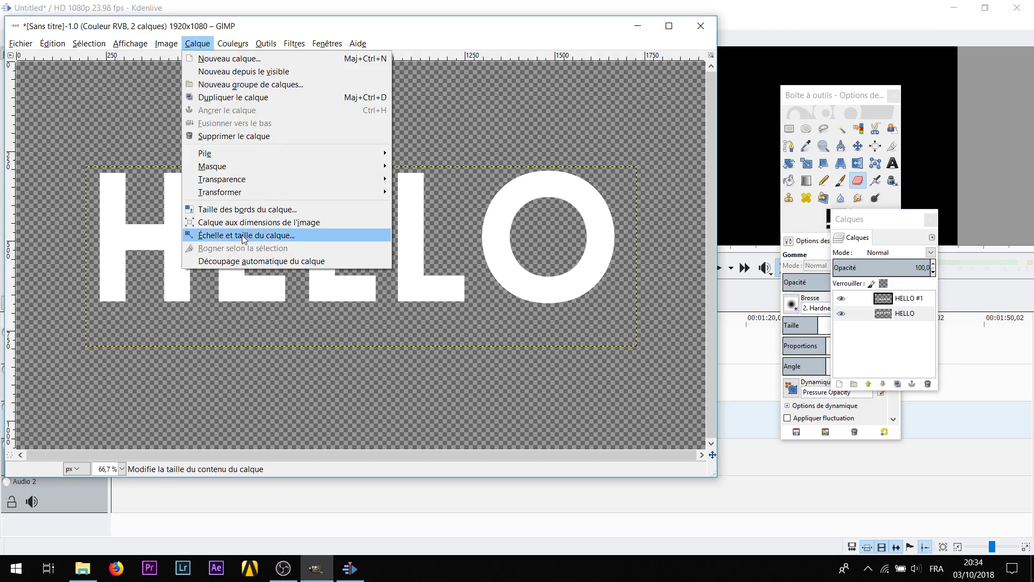
pyautogui.moveTo(165, 35)
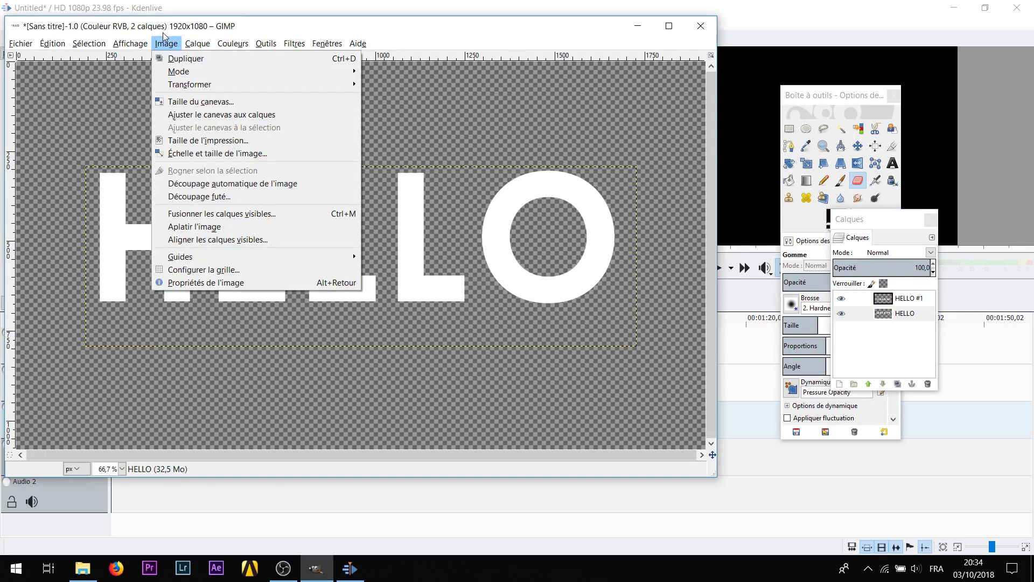
pyautogui.click(164, 38)
pyautogui.click(195, 44)
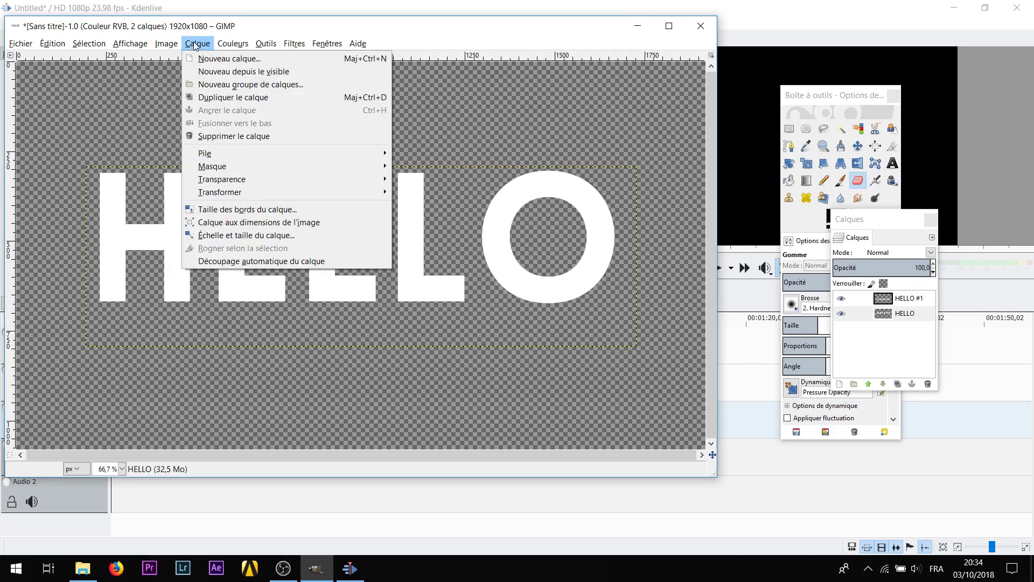
pyautogui.click(248, 222)
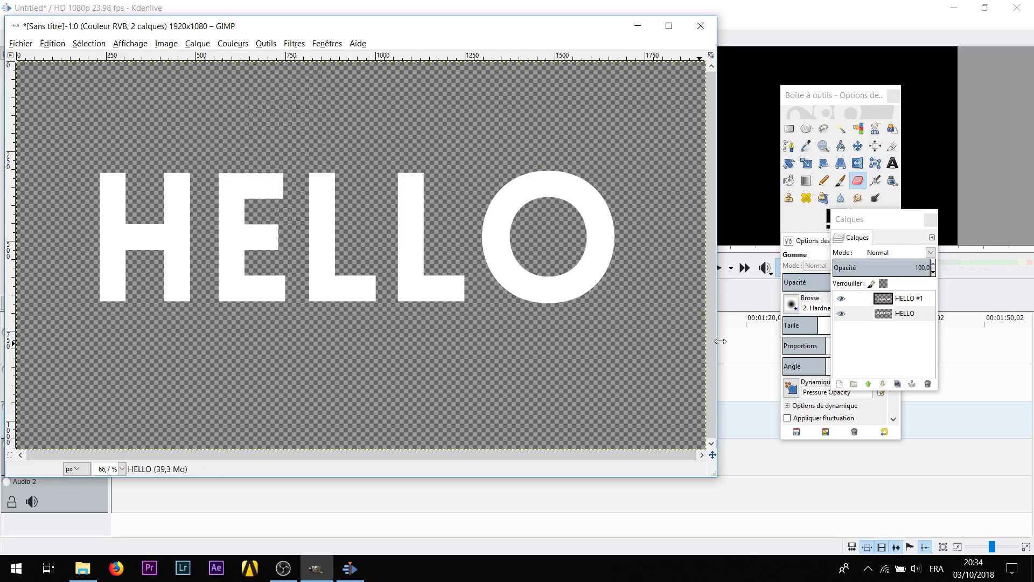
pyautogui.click(911, 298)
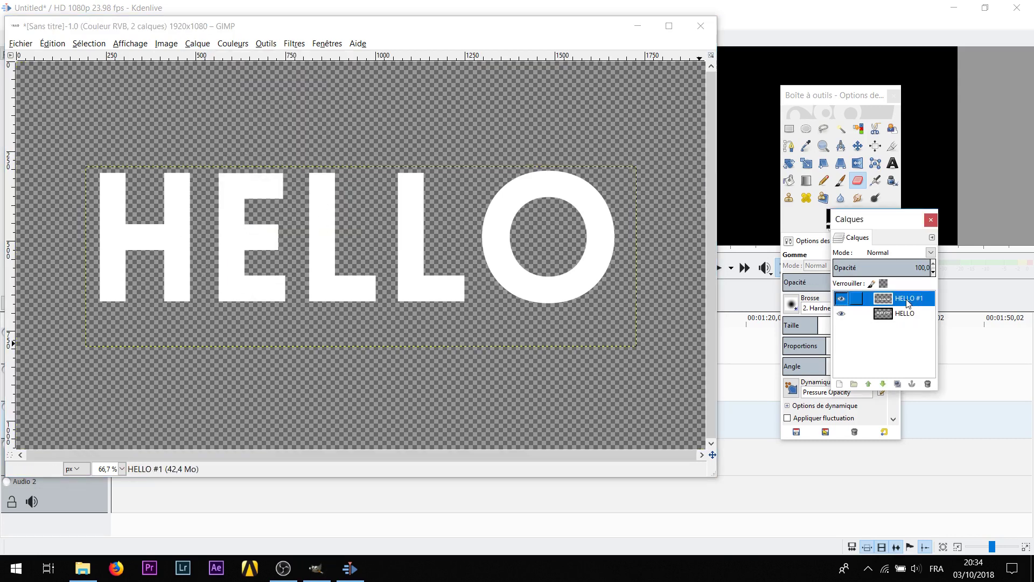
pyautogui.click(197, 44)
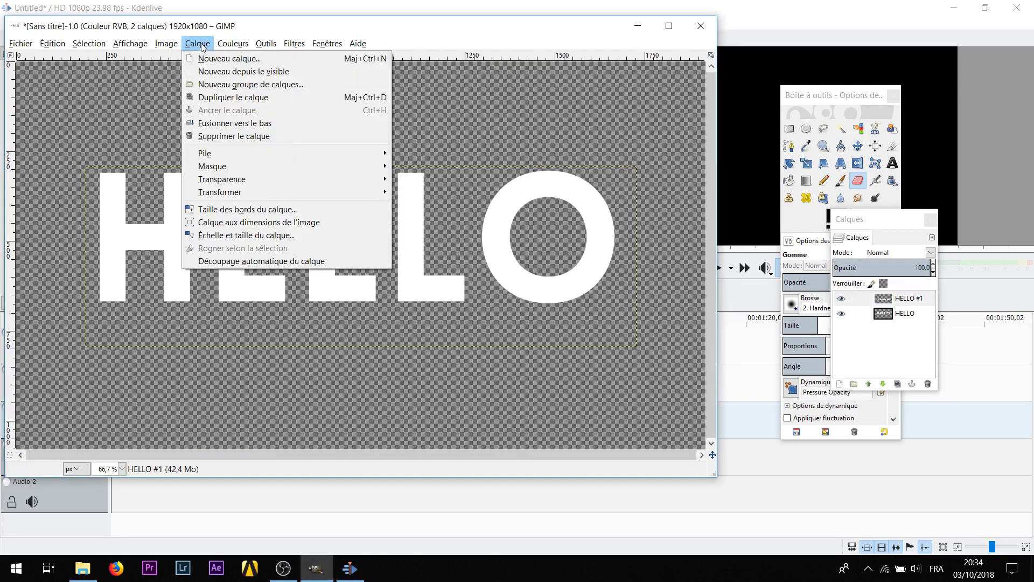
pyautogui.click(263, 222)
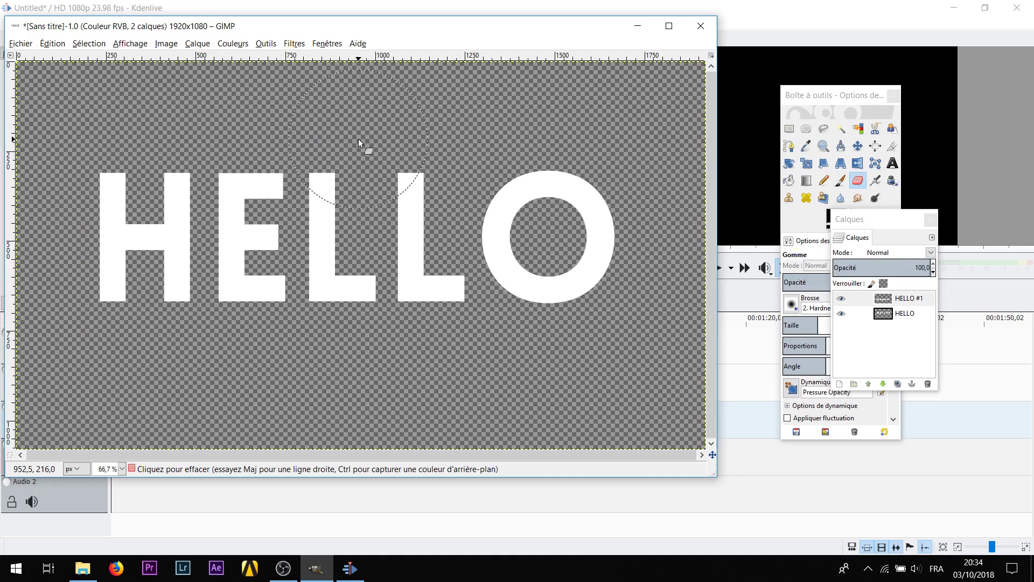
pyautogui.click(294, 44)
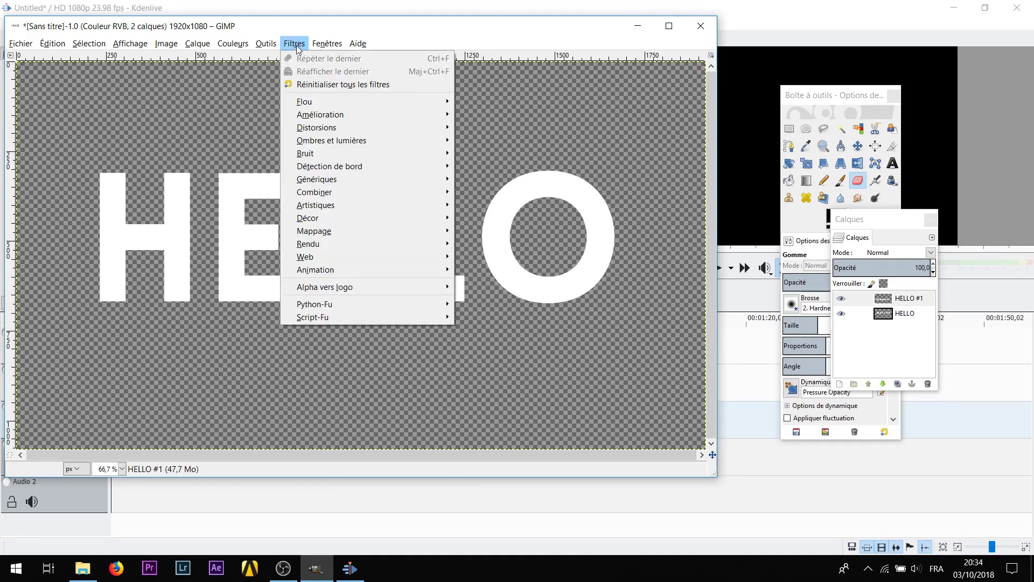
# Step: Lift the top HELLO layer to check the extruded layer beneath, then undo the move
pyautogui.moveTo(370, 273)
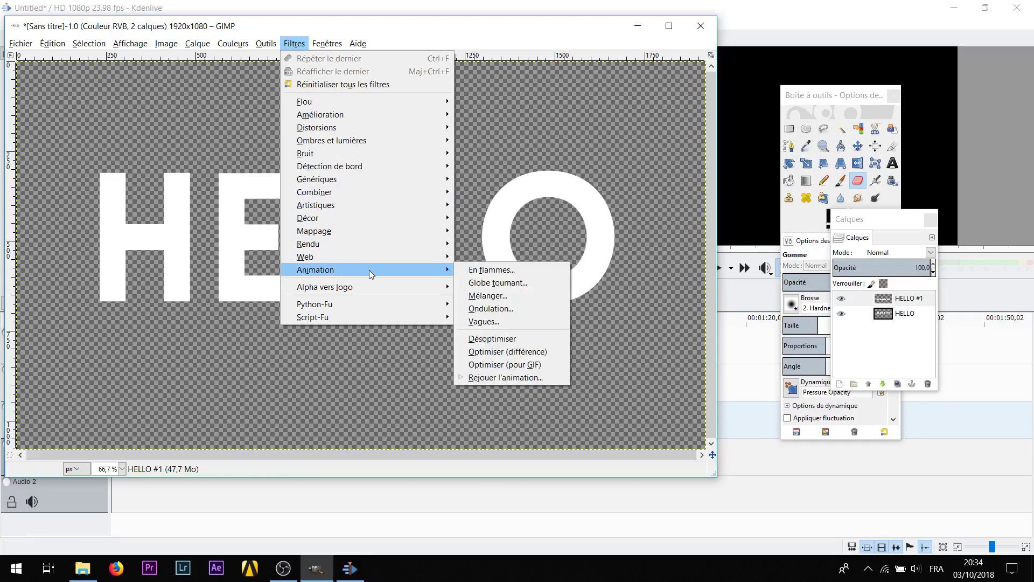
pyautogui.moveTo(434, 145)
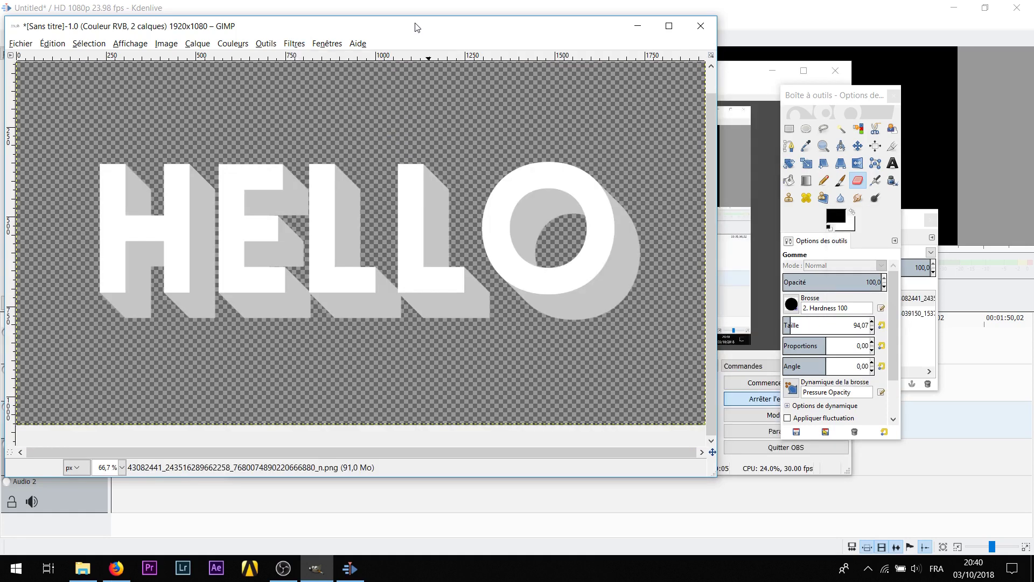
pyautogui.click(858, 145)
pyautogui.moveTo(609, 193); pyautogui.dragTo(595, 155)
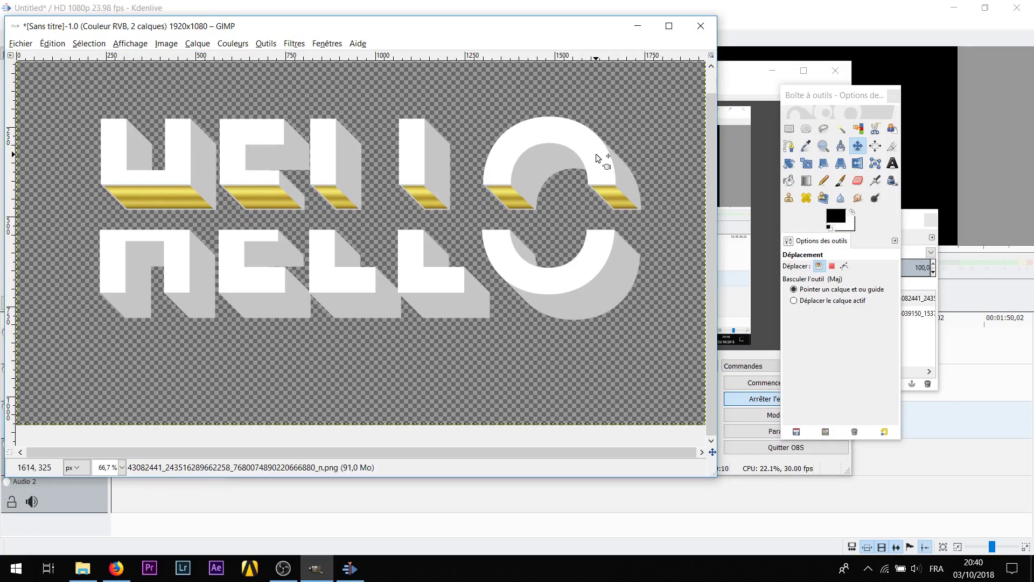
pyautogui.hotkey('ctrl', 'z')
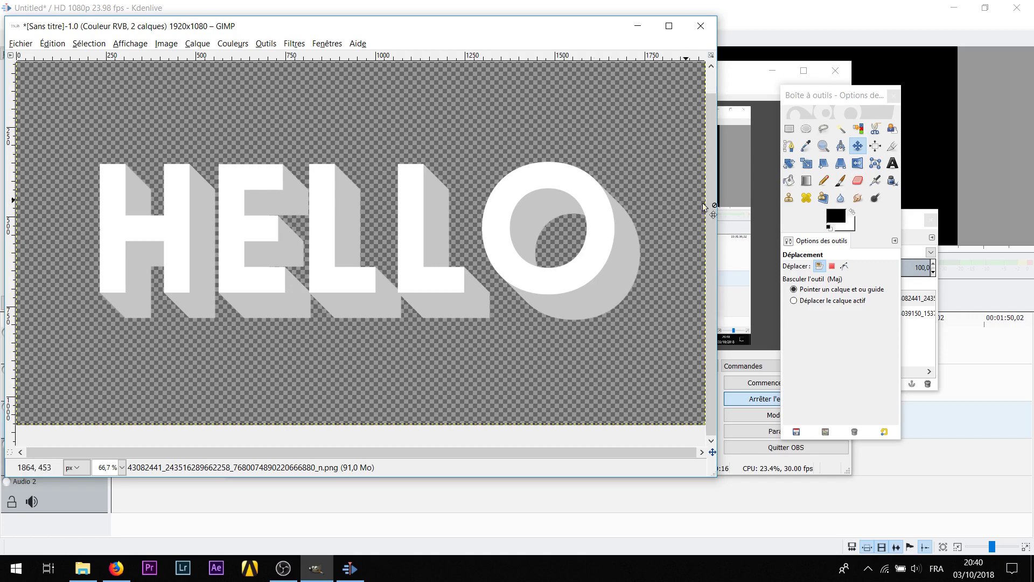
pyautogui.click(904, 345)
# Step: Add a new transparent 1920×1080 layer and set the paintbrush size to 31,40
pyautogui.click(839, 385)
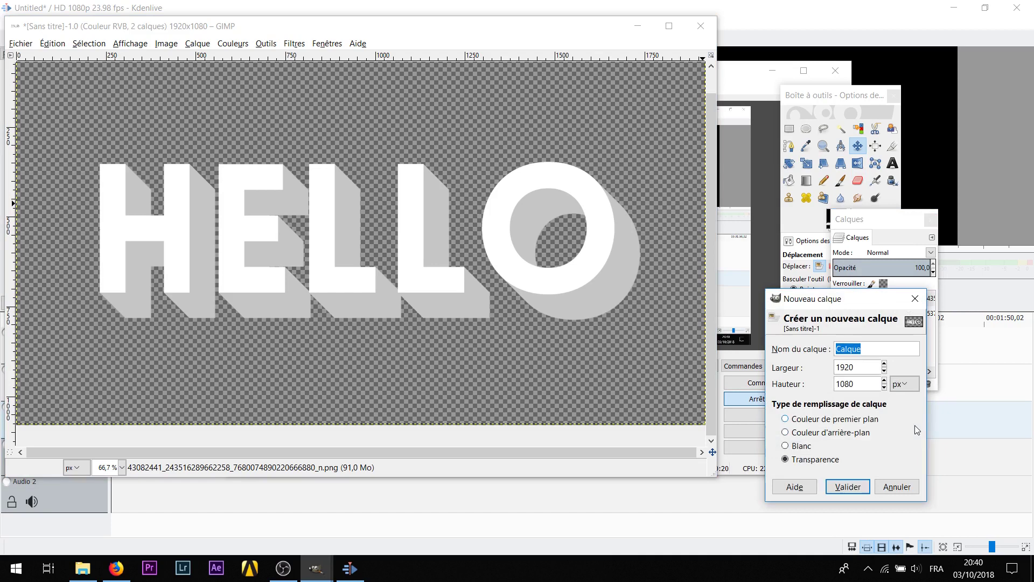
pyautogui.click(848, 486)
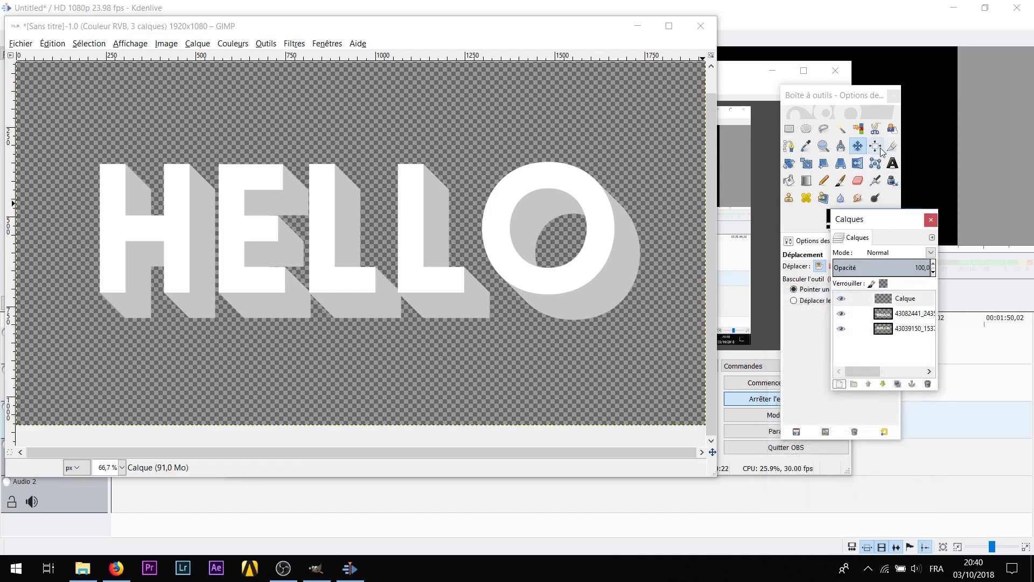
pyautogui.click(840, 180)
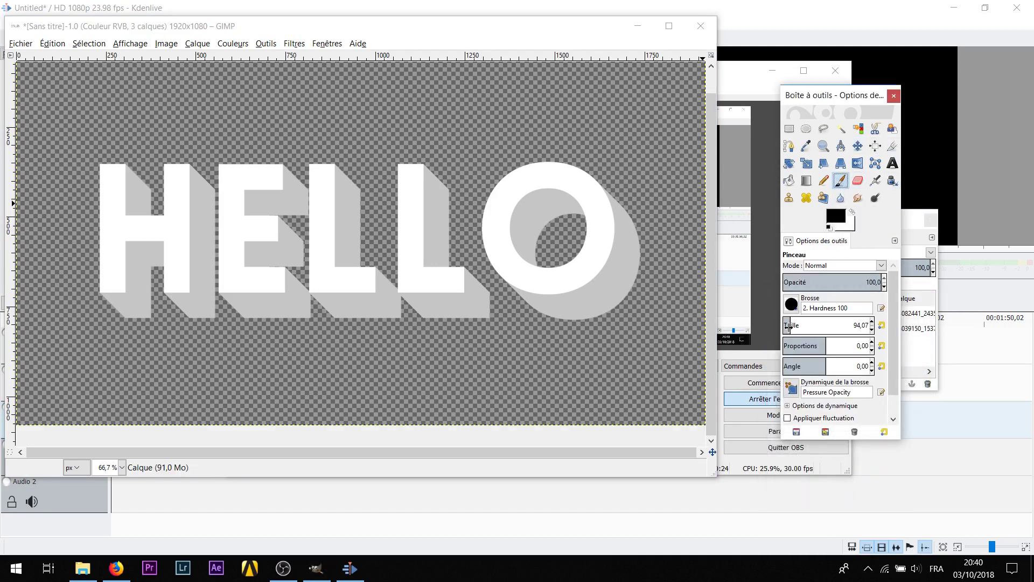
pyautogui.moveTo(791, 326); pyautogui.dragTo(744, 325)
pyautogui.click(909, 226)
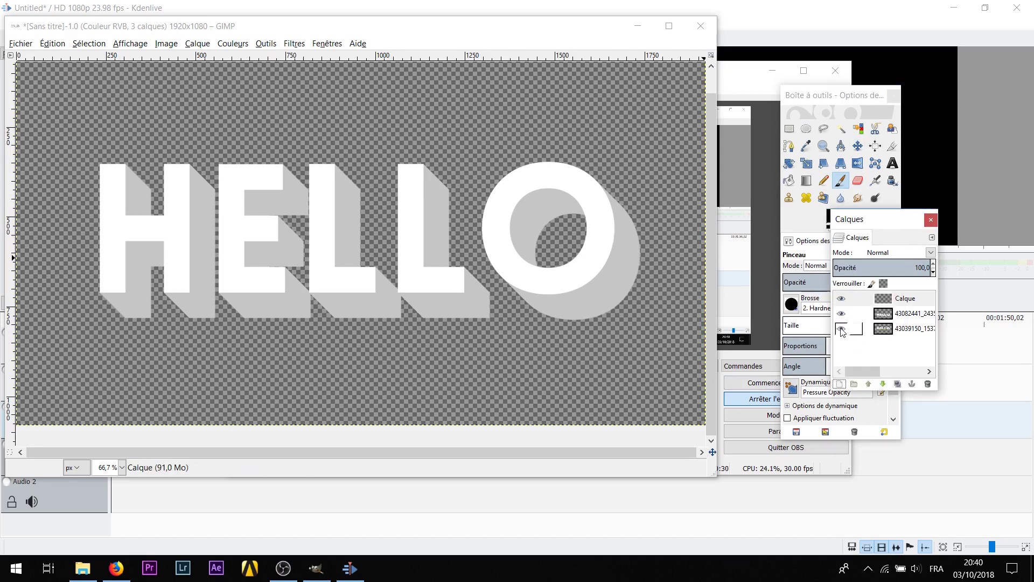
# Step: Select the new Calque layer, hide the plain HELLO layer, and zoom in
pyautogui.click(904, 298)
pyautogui.click(841, 313)
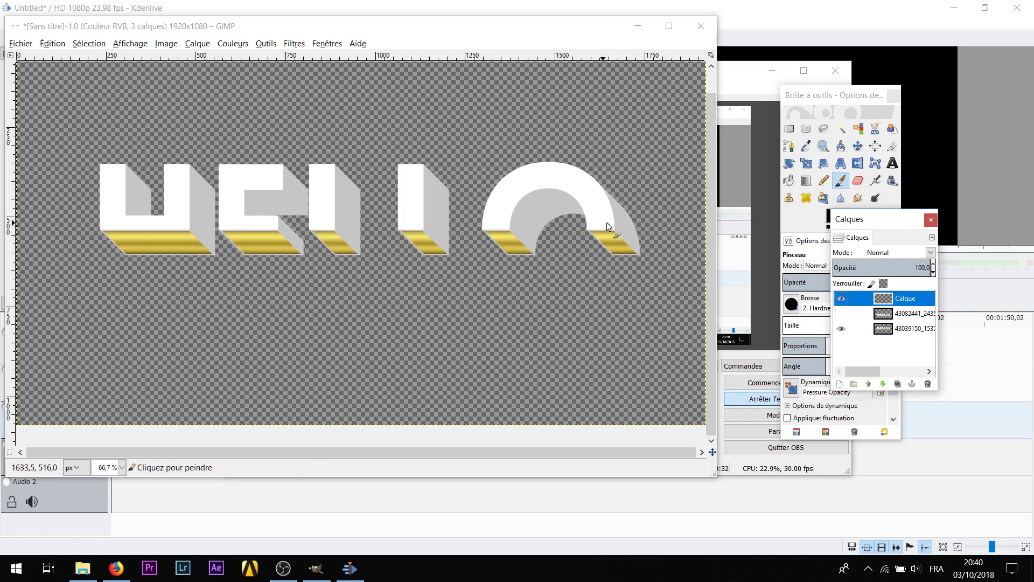
pyautogui.scroll(7, 622, 224)
pyautogui.scroll(4, 563, 270)
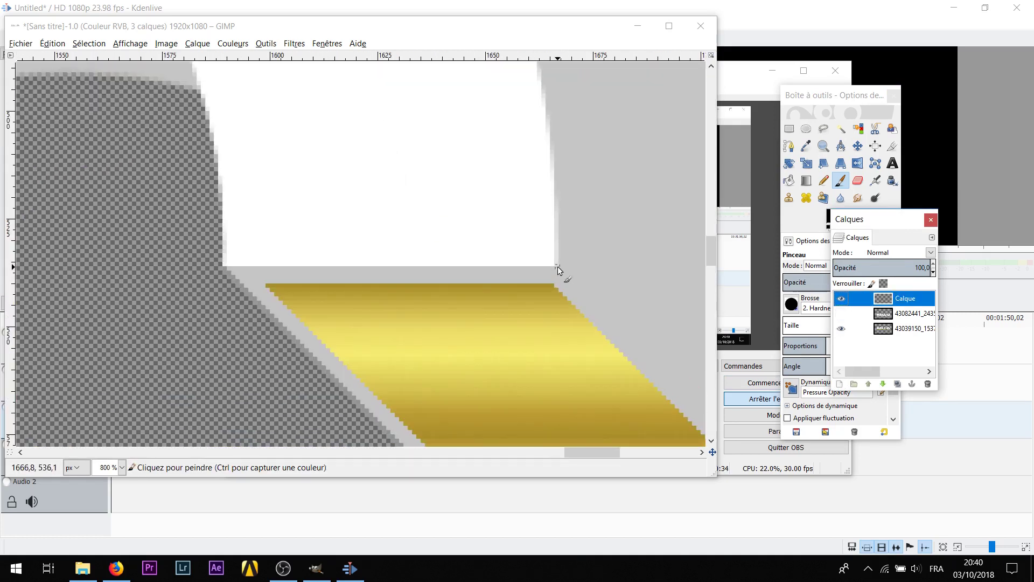
# Step: Draw a thin straight line from the O's corner along the bottom of the letters
pyautogui.click(555, 269)
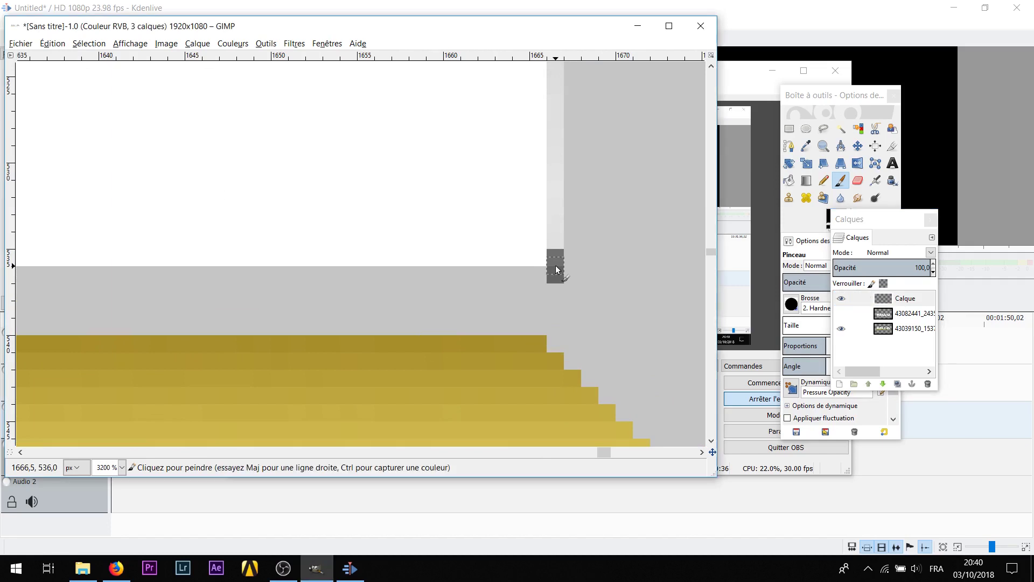
pyautogui.scroll(-5, 556, 269)
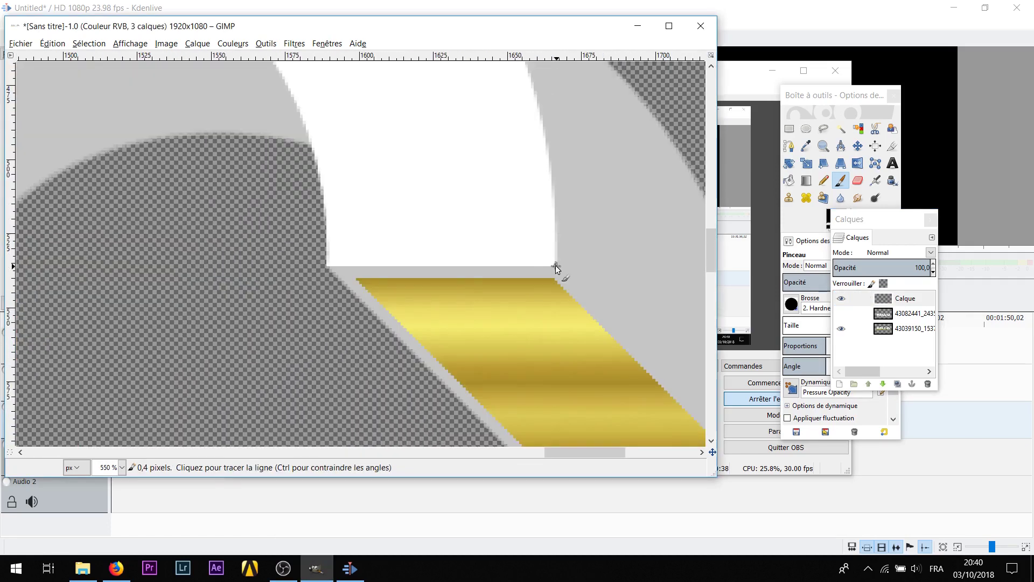
pyautogui.hscroll(-15, 555, 268)
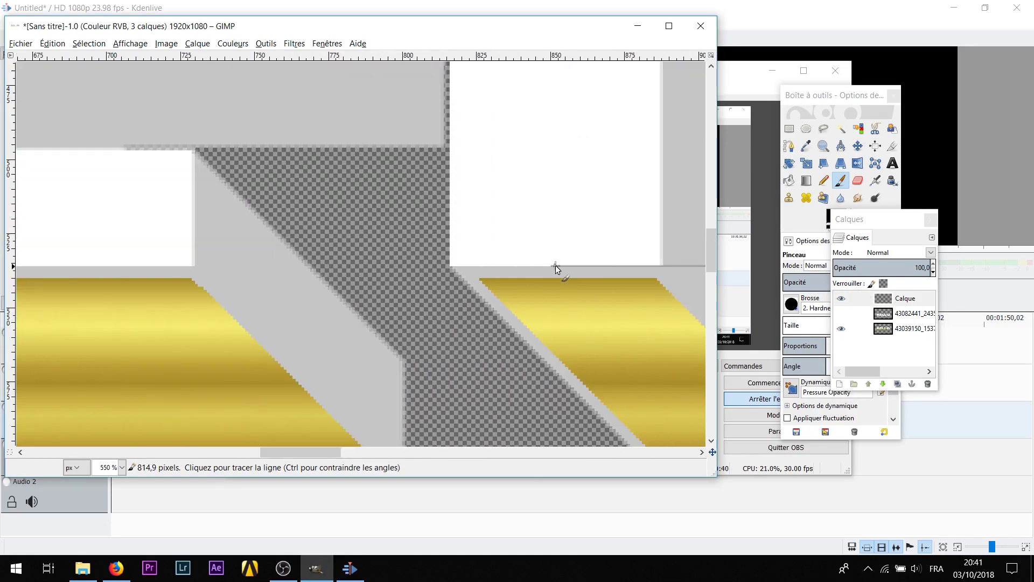
pyautogui.hscroll(-3, 555, 265)
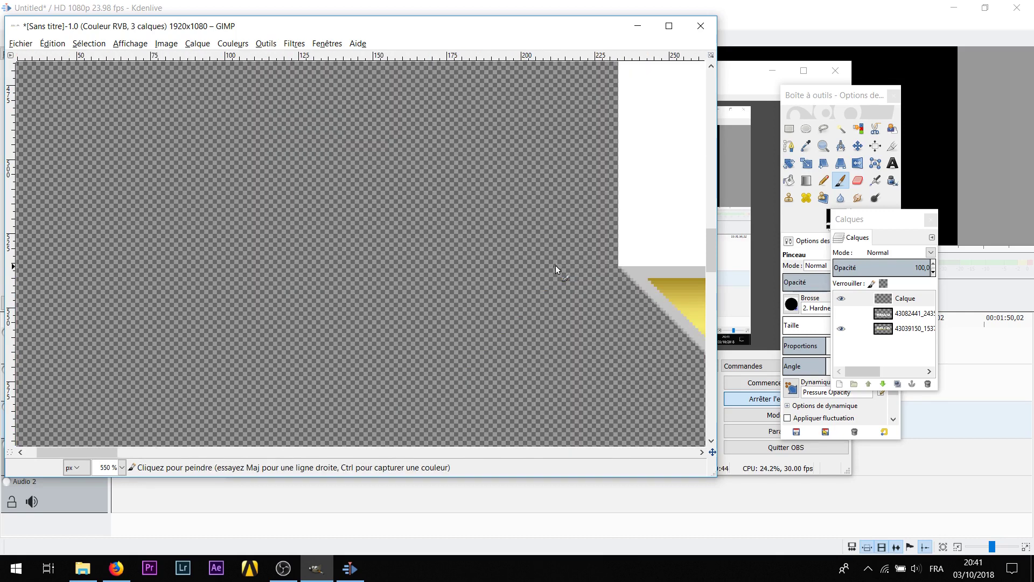
pyautogui.press('shift')
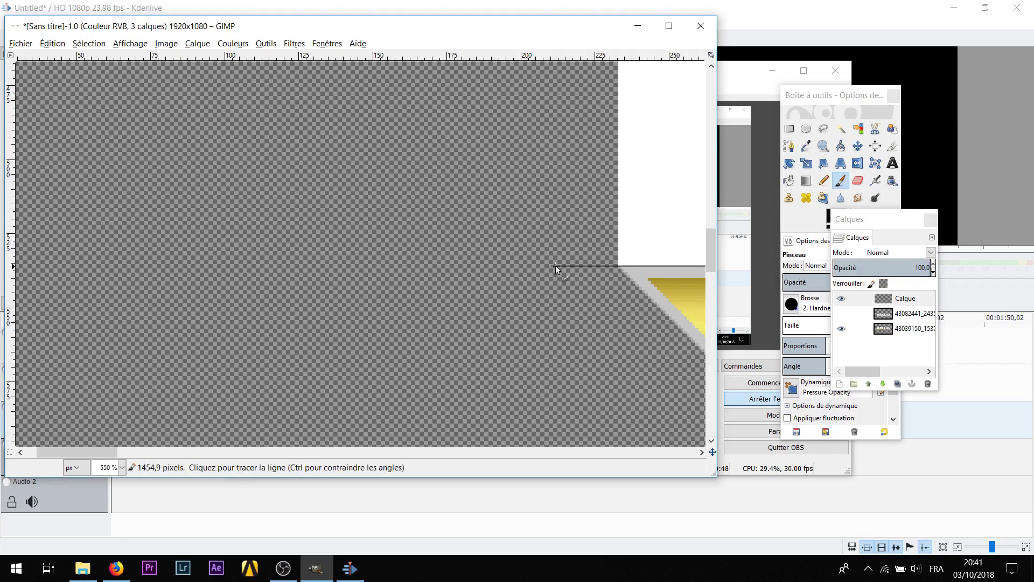
pyautogui.keyDown('shift'); pyautogui.click(554, 265); pyautogui.keyUp('shift')
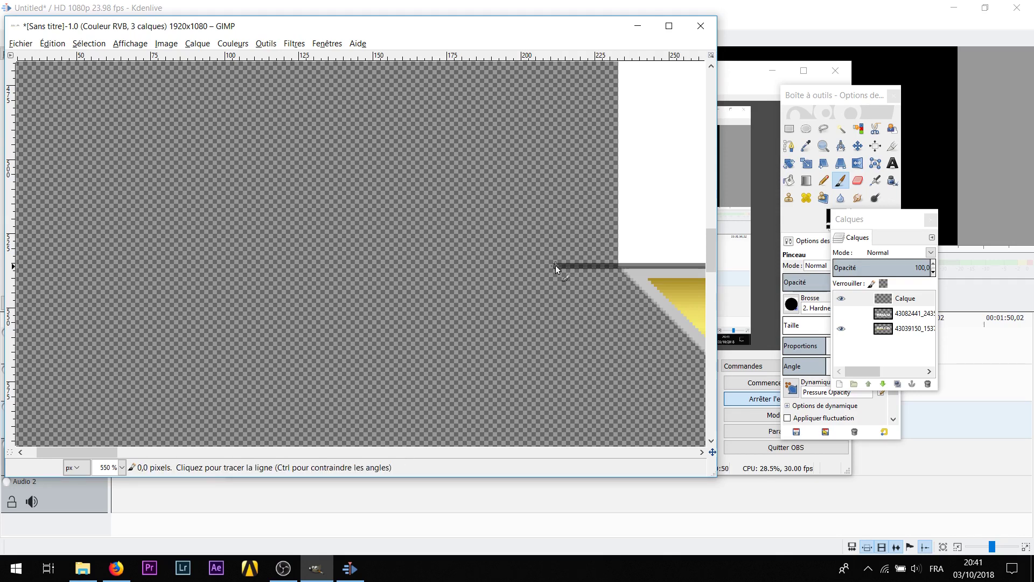
pyautogui.scroll(-2, 571, 287)
pyautogui.scroll(-1, 575, 283)
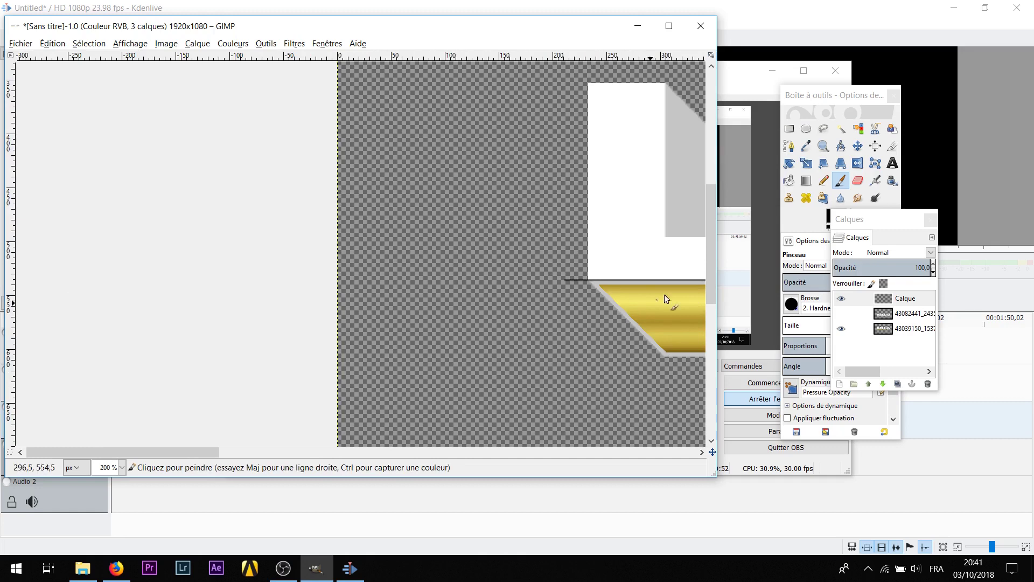
# Step: Erase the line's stretches between letters using the eraser at size 100,28
pyautogui.click(859, 182)
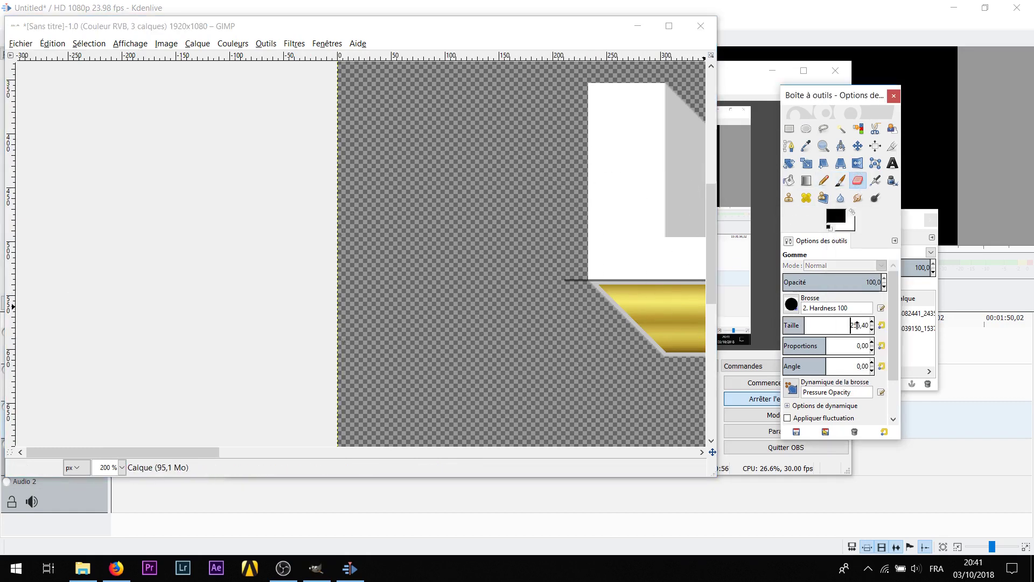
pyautogui.click(790, 324)
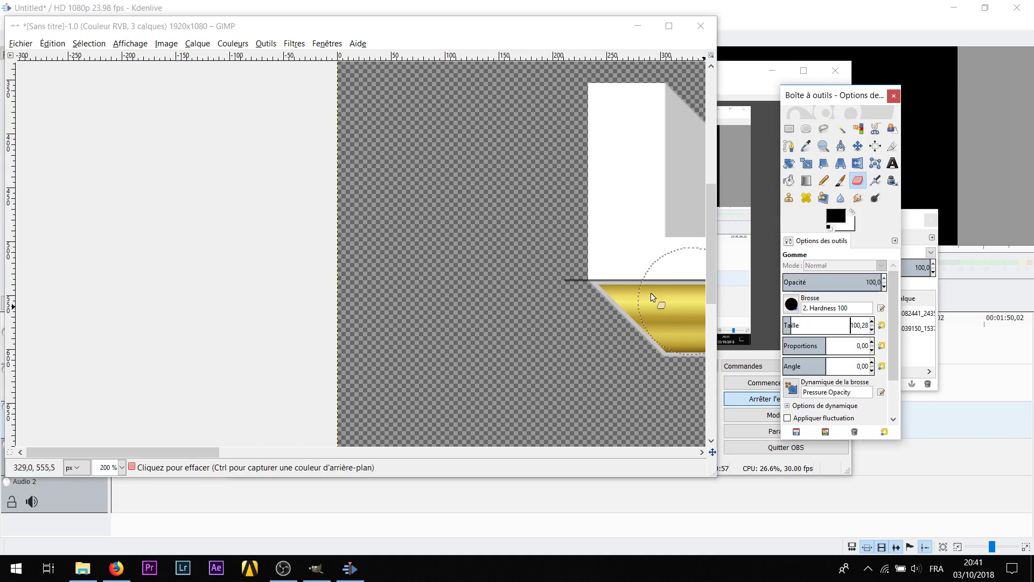
pyautogui.click(534, 279)
pyautogui.hscroll(10, 528, 286)
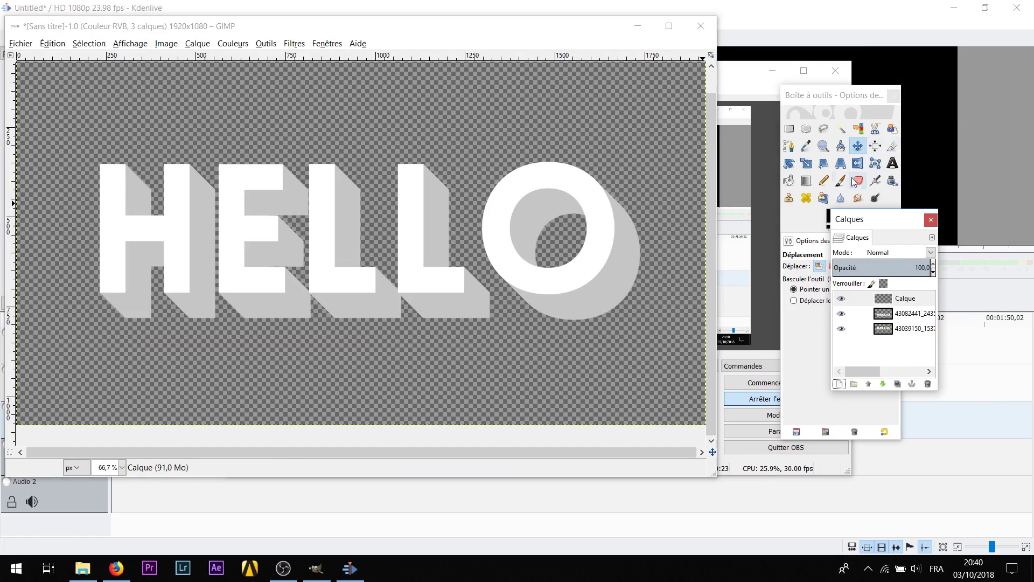
# Step: Shrink the paintbrush to size 1 and hide the plain HELLO layer again
pyautogui.click(840, 180)
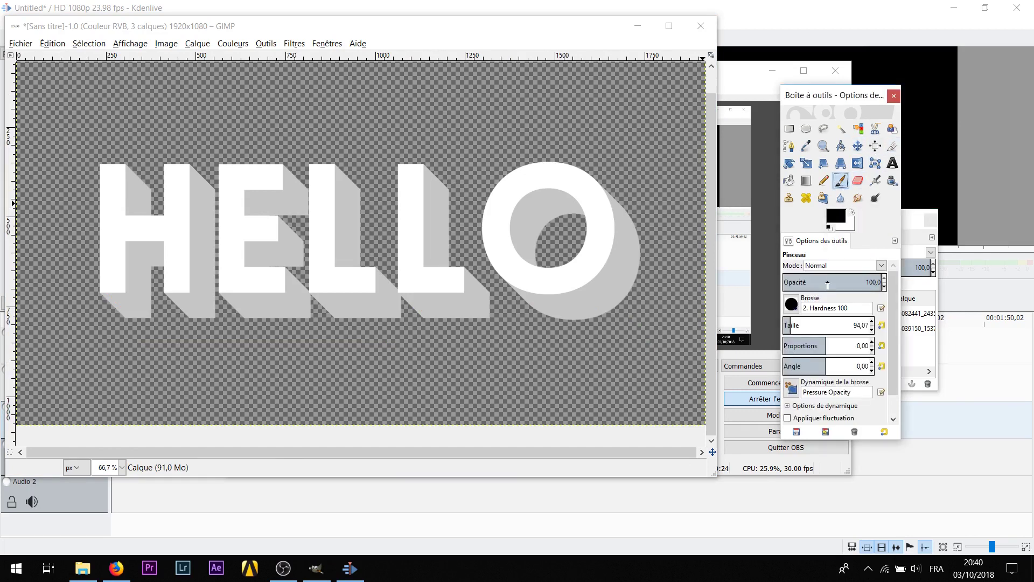
pyautogui.moveTo(787, 326); pyautogui.dragTo(744, 326)
pyautogui.click(910, 229)
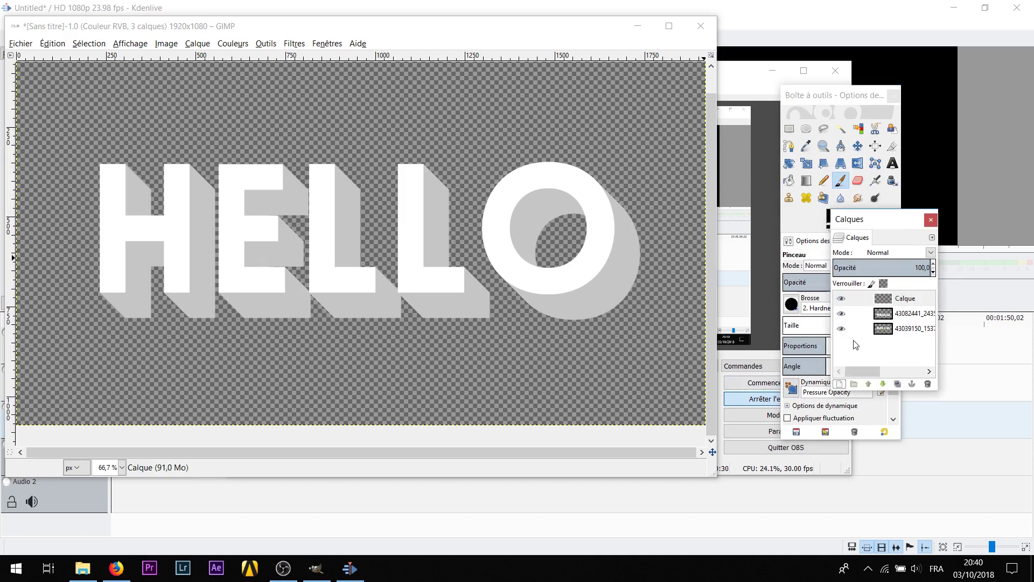
pyautogui.click(904, 298)
pyautogui.click(841, 314)
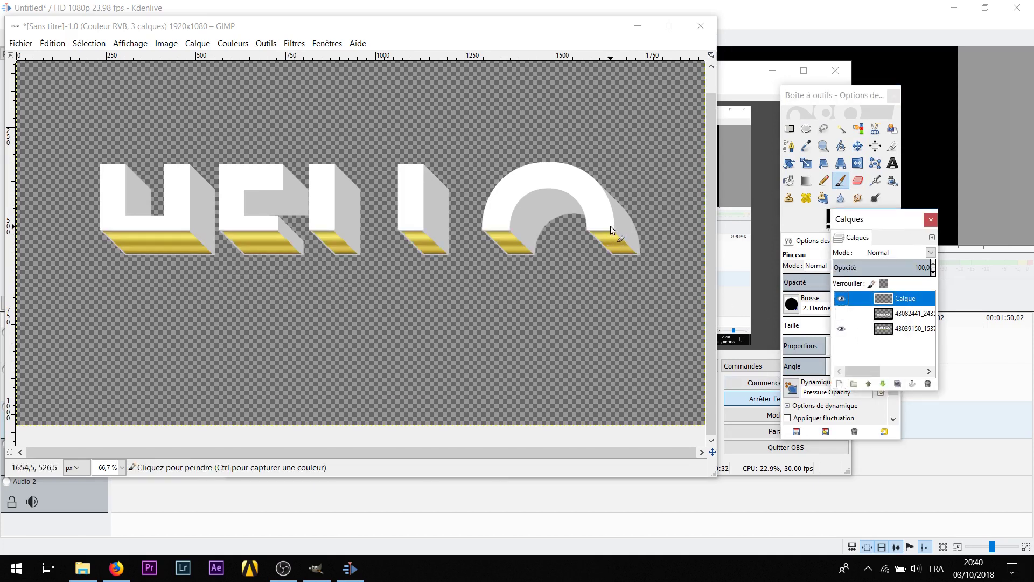
pyautogui.scroll(4, 623, 224)
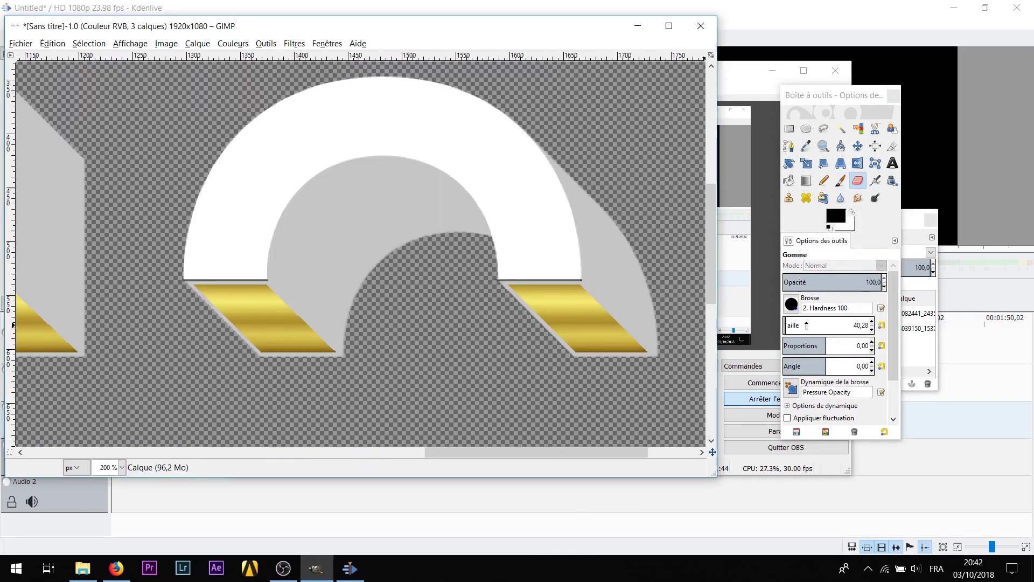
# Step: Switch back to the paintbrush and set its size to 1
pyautogui.press('p')
pyautogui.click(862, 326)
pyautogui.write('1')
pyautogui.press('Return')
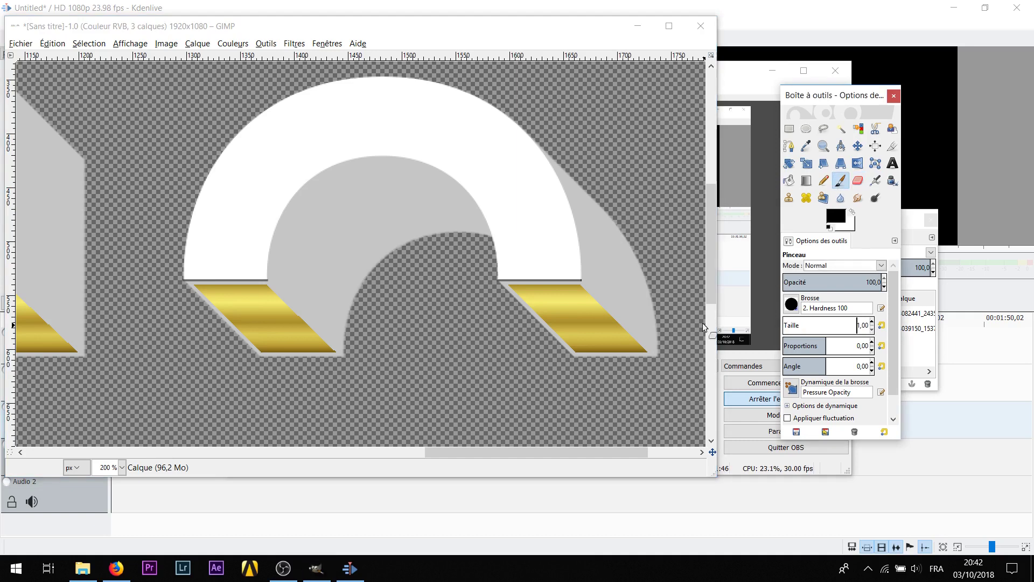
pyautogui.scroll(4, 600, 272)
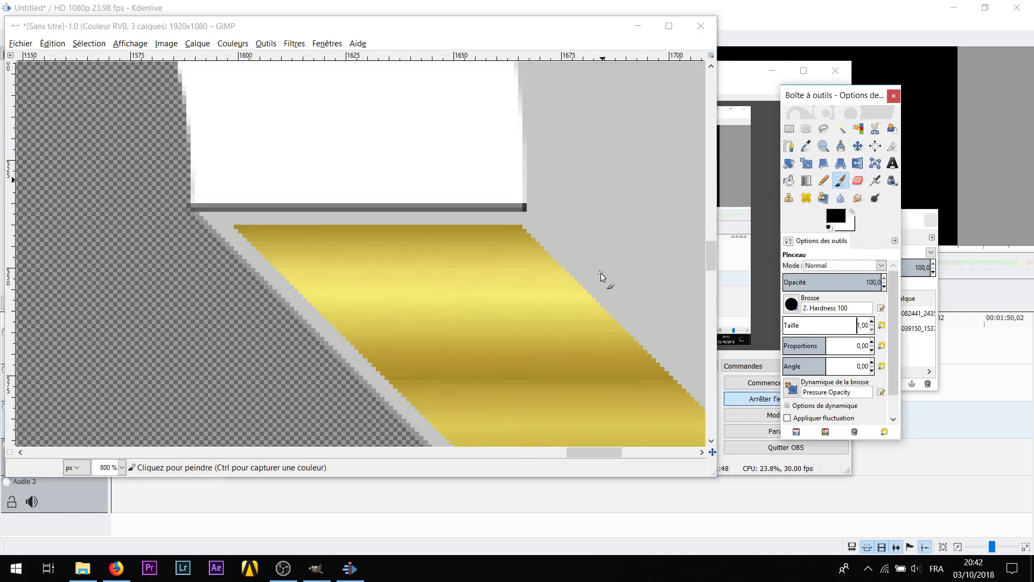
pyautogui.scroll(-2, 593, 263)
pyautogui.hscroll(4, 593, 263)
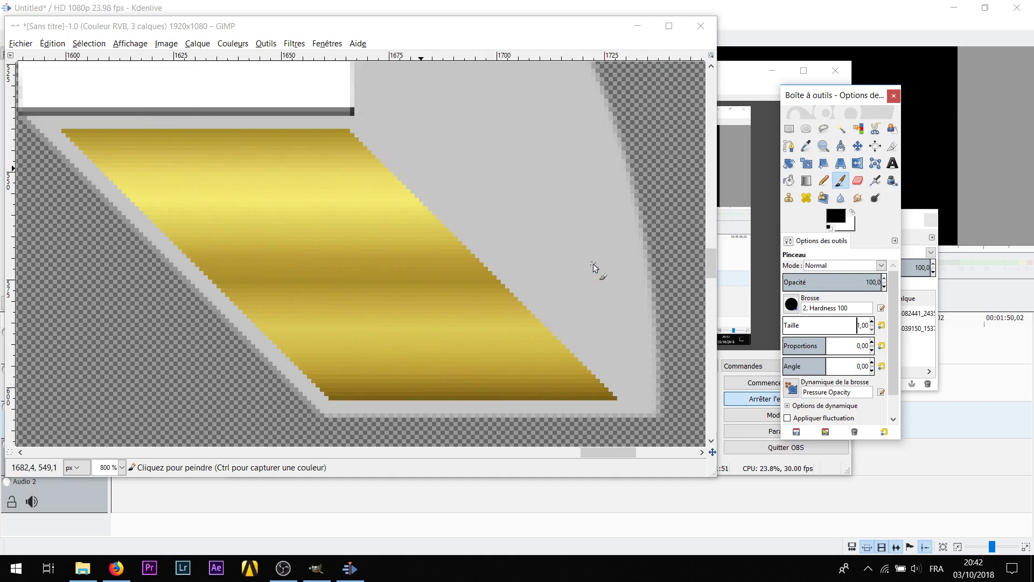
# Step: Draw straight diagonal lines along the slanted edges of the first two gold bars
pyautogui.click(353, 111)
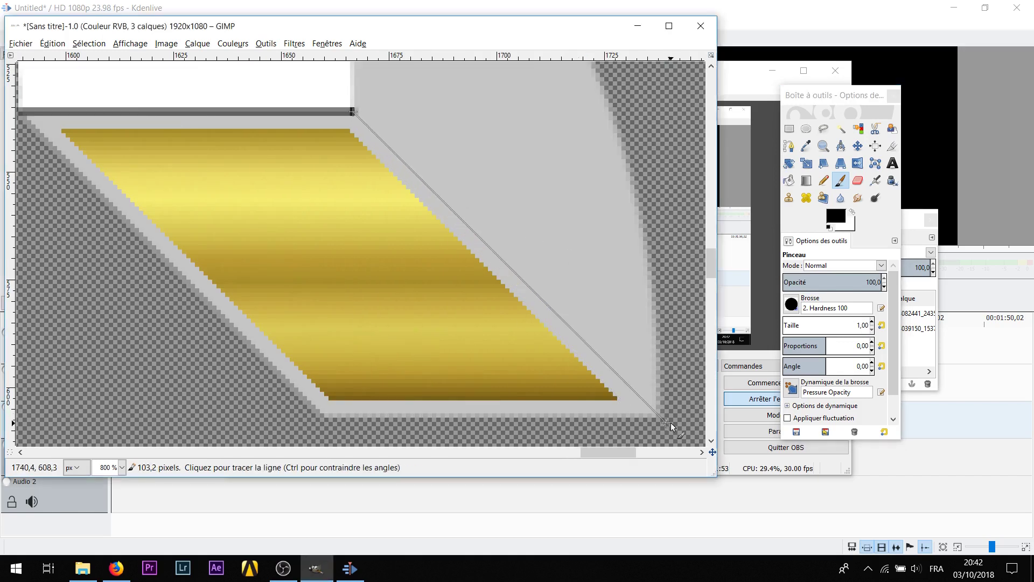
pyautogui.keyDown('shift'); pyautogui.click(658, 415); pyautogui.keyUp('shift')
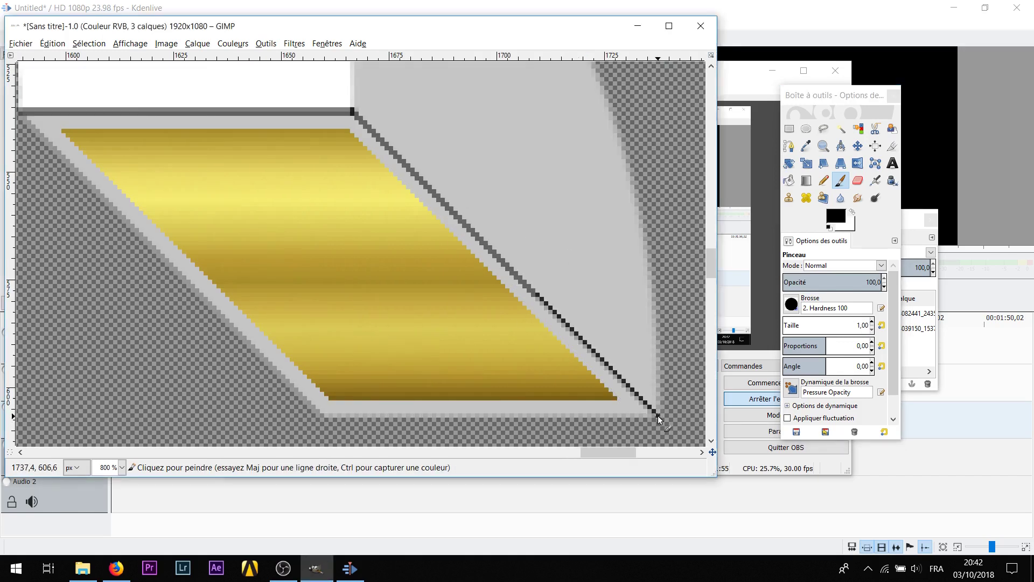
pyautogui.scroll(2, 657, 415)
pyautogui.scroll(-2, 658, 416)
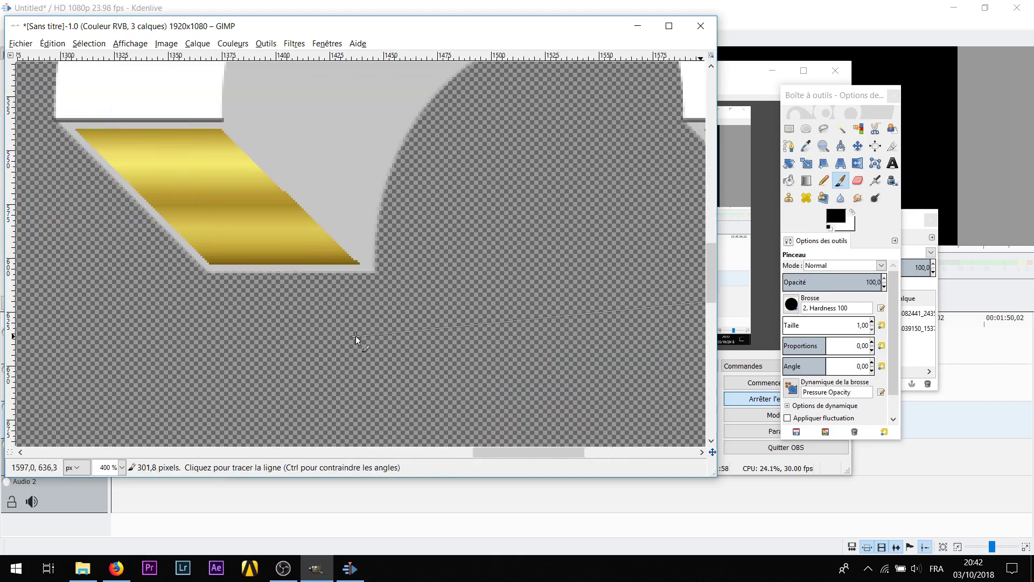
pyautogui.hscroll(-5, 356, 335)
pyautogui.hscroll(5, 355, 335)
pyautogui.click(224, 118)
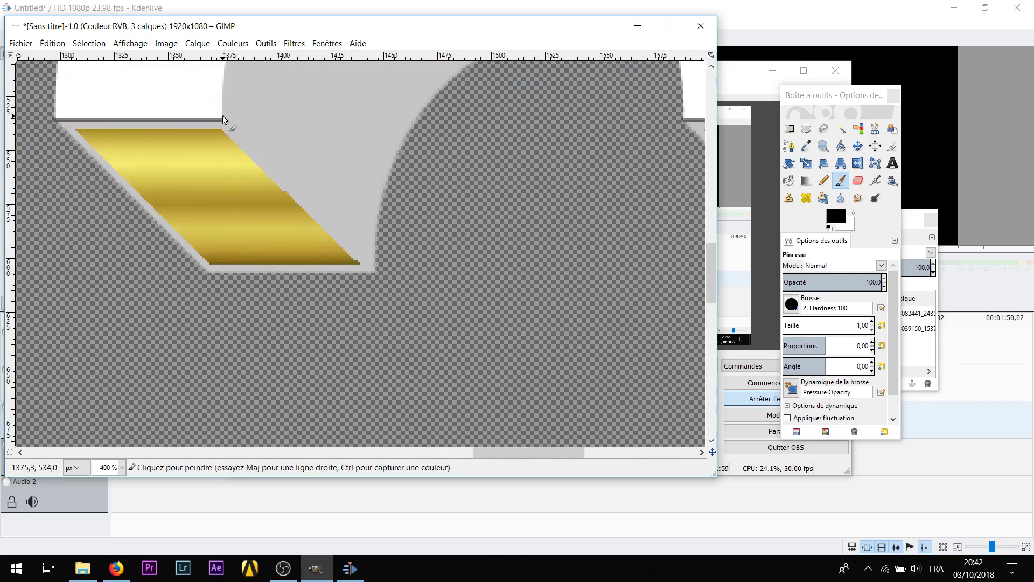
pyautogui.keyDown('shift'); pyautogui.click(373, 264); pyautogui.keyUp('shift')
pyautogui.scroll(2, 399, 306)
pyautogui.hscroll(-10, 399, 306)
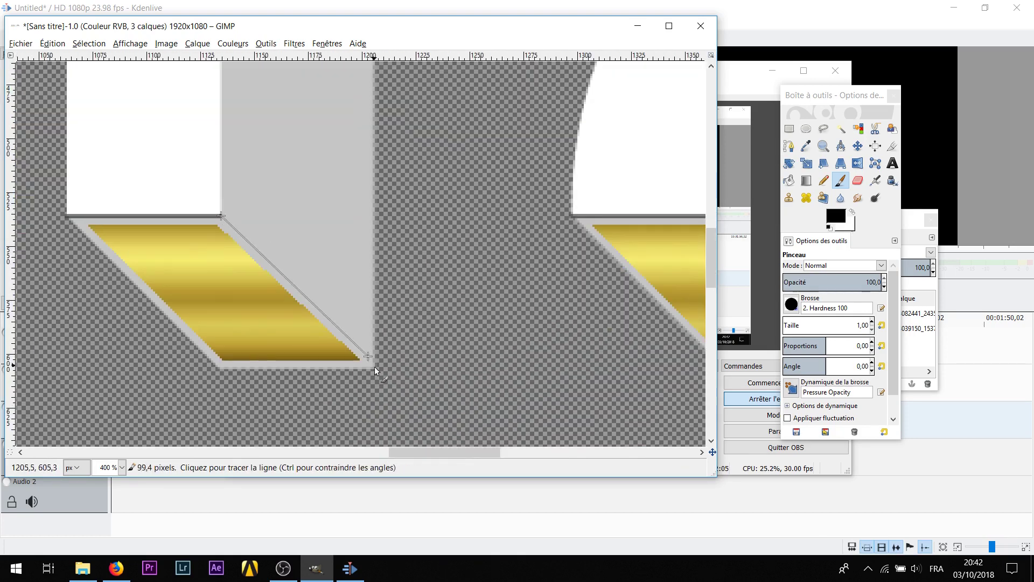
pyautogui.hscroll(-1, 367, 348)
# Step: Trace the slanted edges of the remaining three bars with straight diagonal lines
pyautogui.click(207, 215)
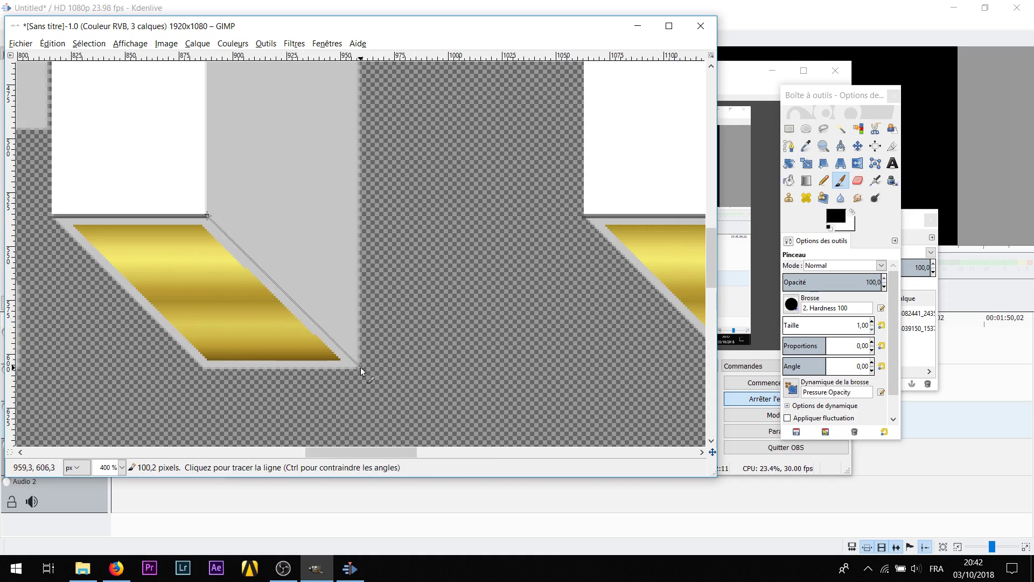
pyautogui.keyDown('shift'); pyautogui.click(360, 367); pyautogui.keyUp('shift')
pyautogui.hscroll(-5, 365, 360)
pyautogui.click(384, 215)
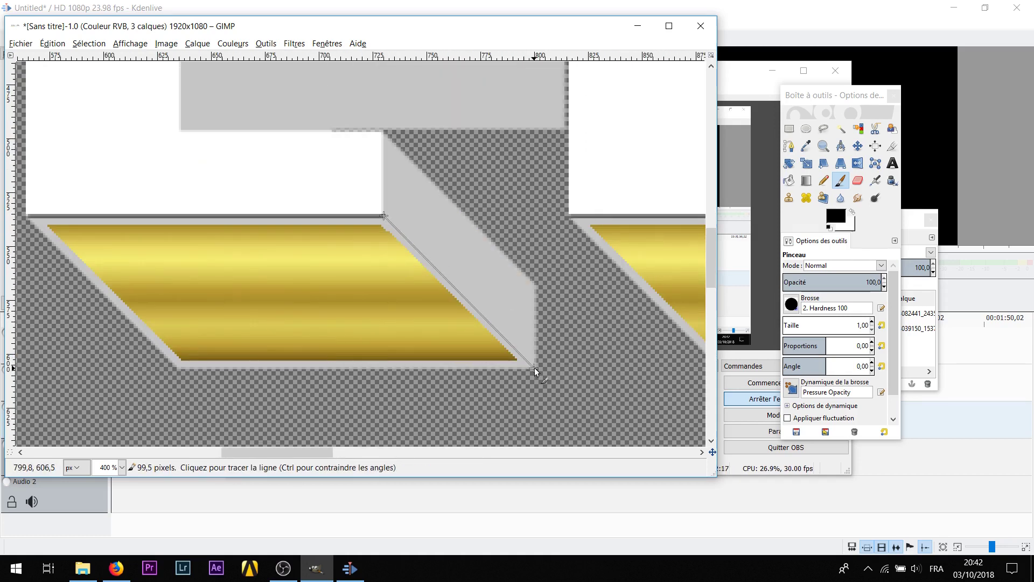
pyautogui.keyDown('shift'); pyautogui.click(534, 368); pyautogui.keyUp('shift')
pyautogui.hscroll(-5, 390, 227)
pyautogui.click(376, 217)
pyautogui.keyDown('shift'); pyautogui.click(525, 368); pyautogui.keyUp('shift')
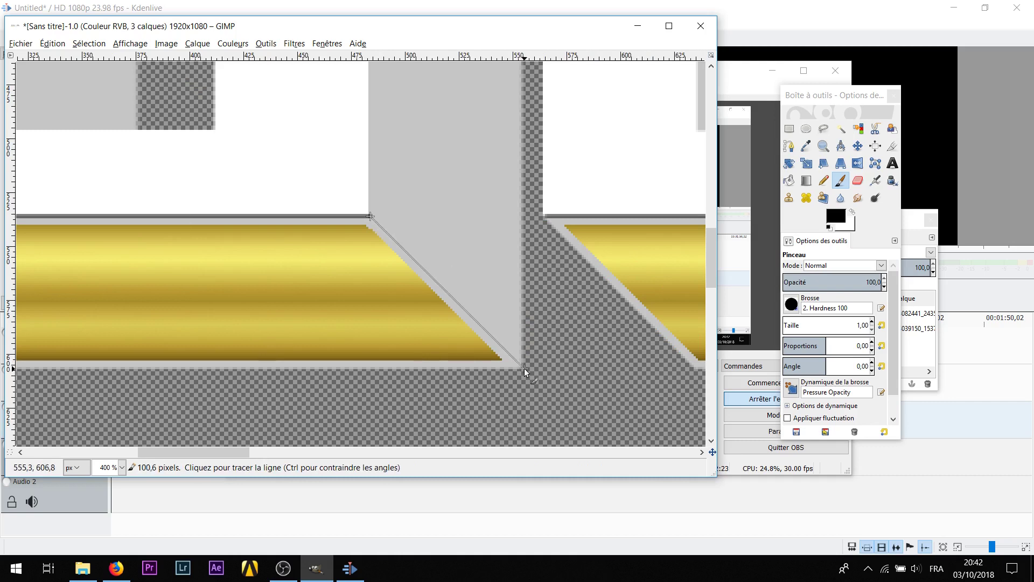
pyautogui.scroll(-6, 542, 349)
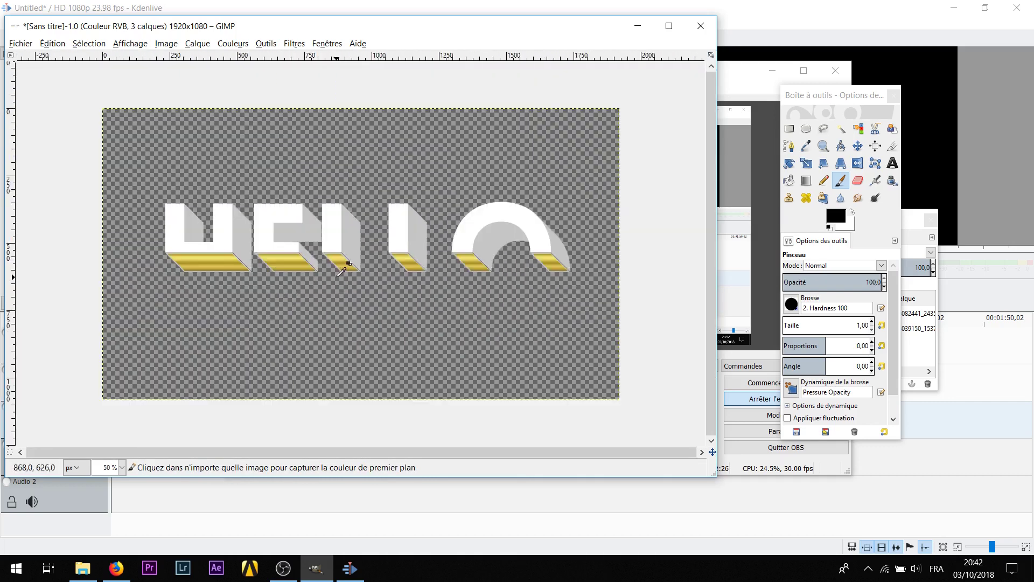
pyautogui.press('1')
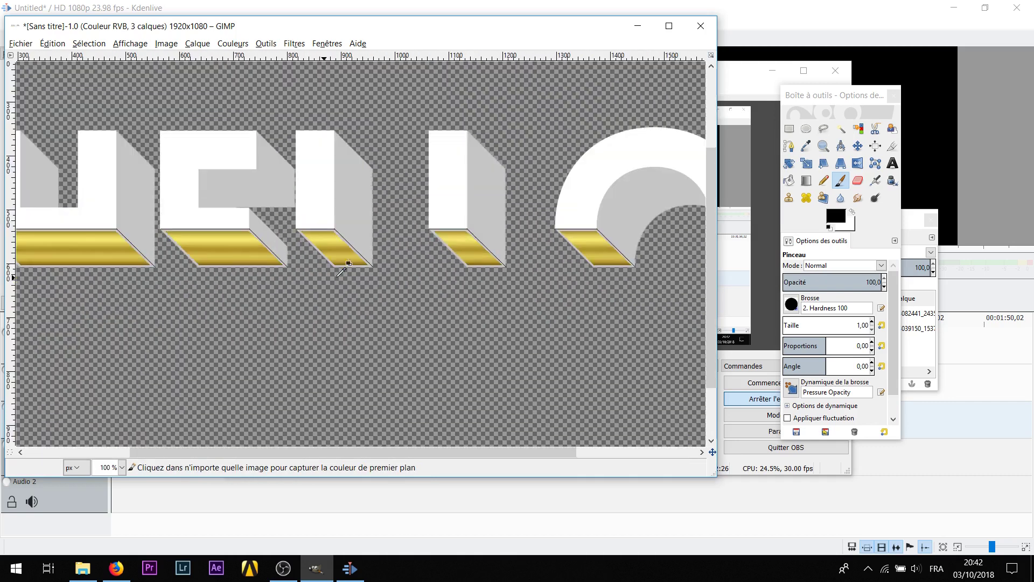
# Step: Show the full HELLO letter layer over the gold bars and zoom to fit the image
pyautogui.click(931, 354)
pyautogui.click(841, 313)
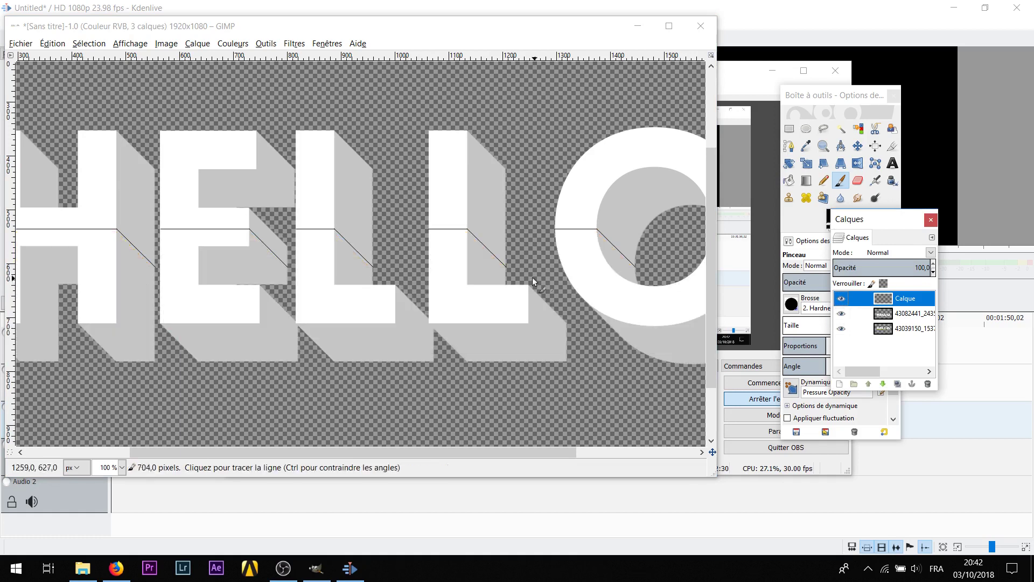
pyautogui.hotkey('shift', 'ctrl', 'j')
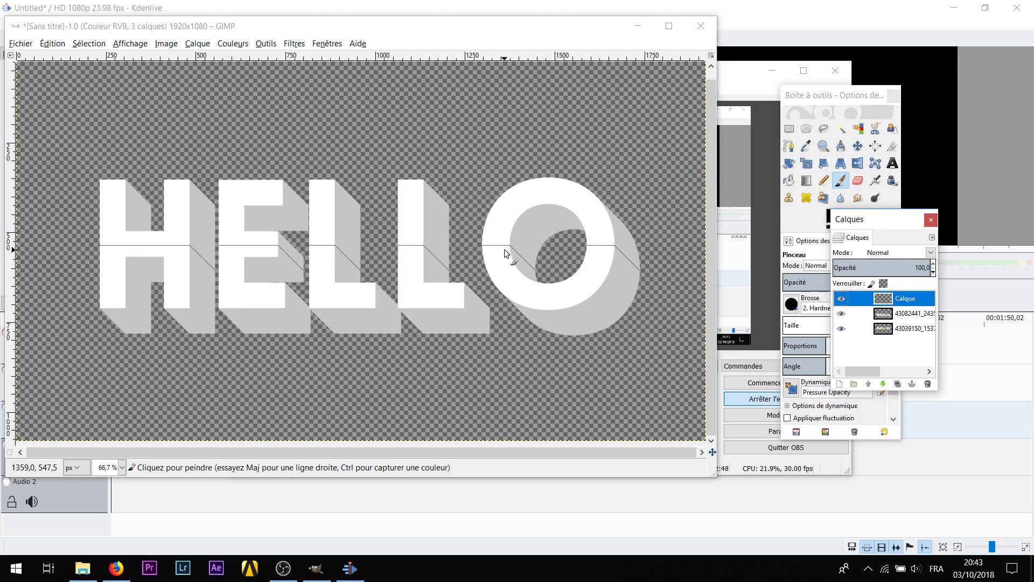
pyautogui.click(839, 383)
# Step: Add layer Calque #1 and paint a thick black diagonal stroke across HELLO at size 156
pyautogui.click(845, 489)
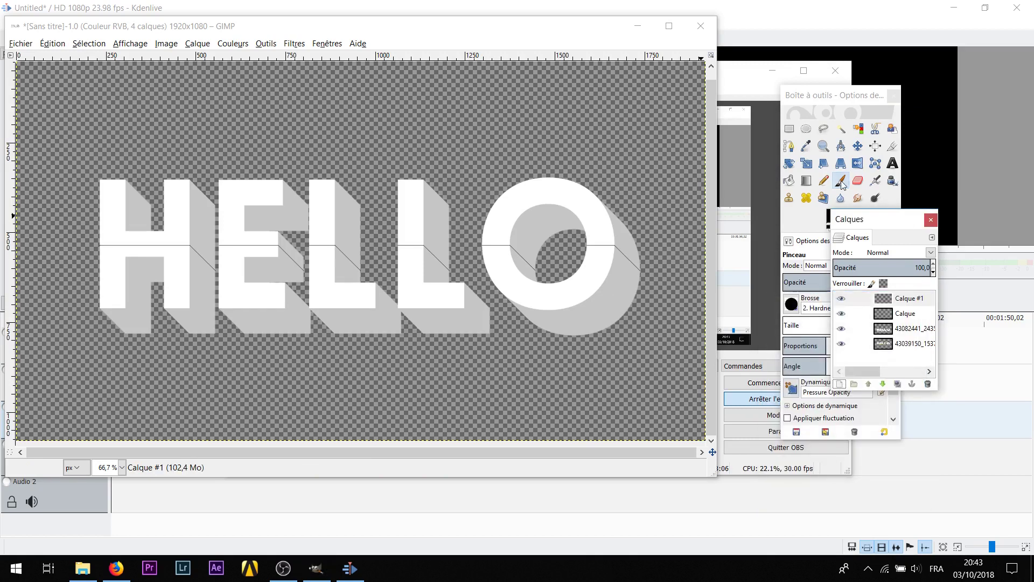
pyautogui.click(812, 325)
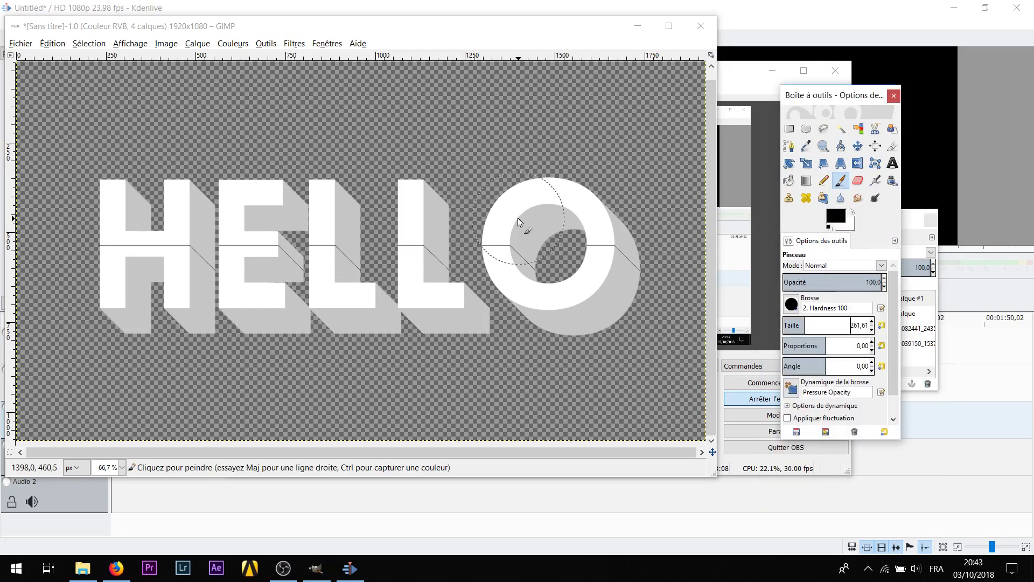
pyautogui.click(797, 326)
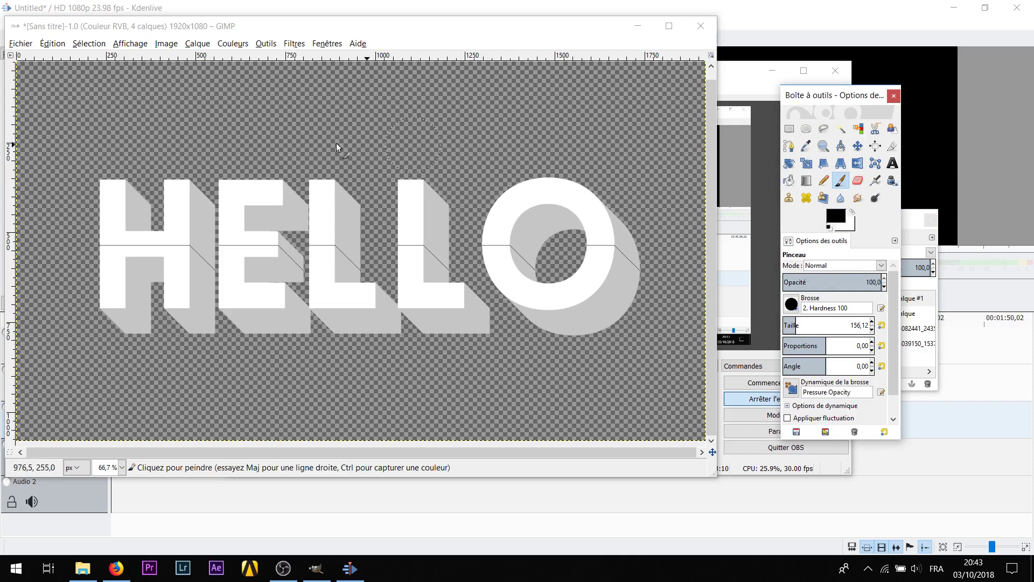
pyautogui.click(209, 112)
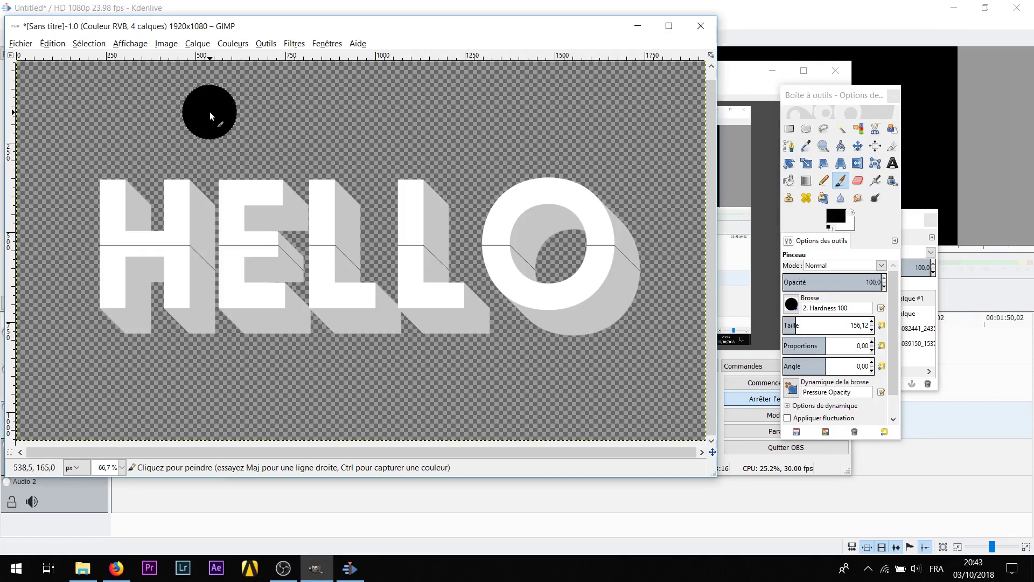
pyautogui.keyDown('shift'); pyautogui.click(480, 393); pyautogui.keyUp('shift')
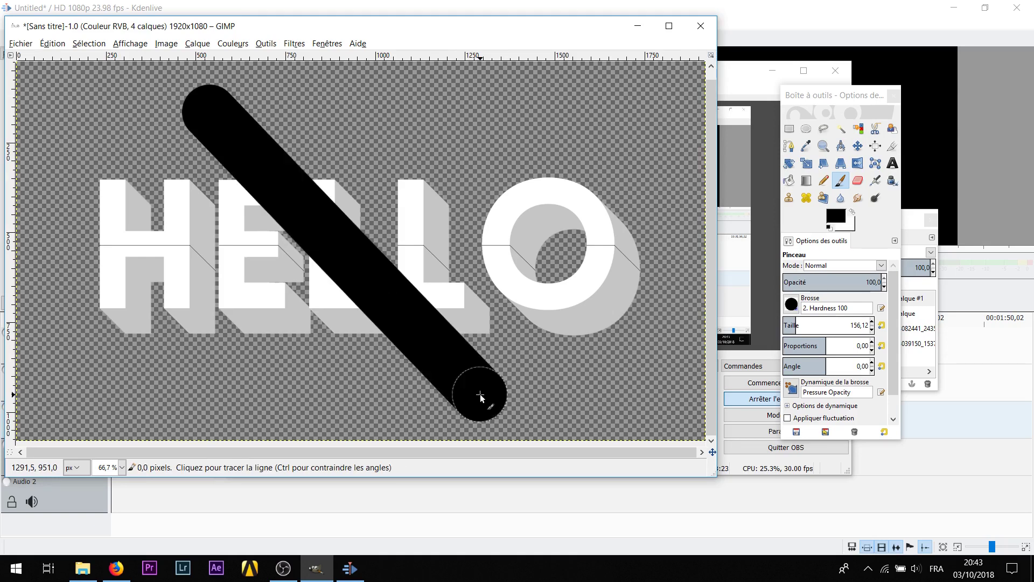
pyautogui.click(294, 43)
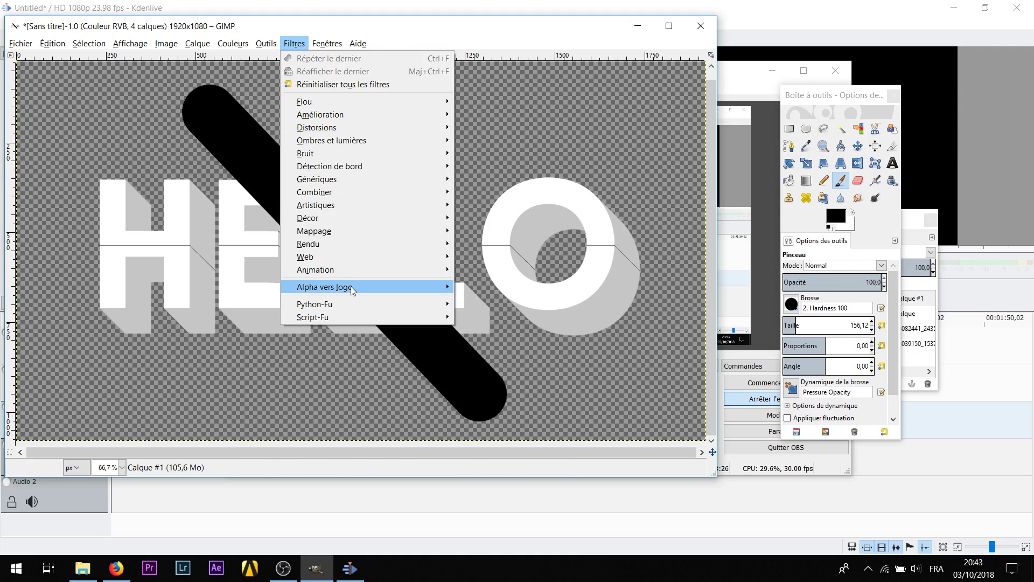
# Step: Apply the Alpha to Logo Neon filter at size 30 with a saturated red e30000 glow
pyautogui.moveTo(353, 289)
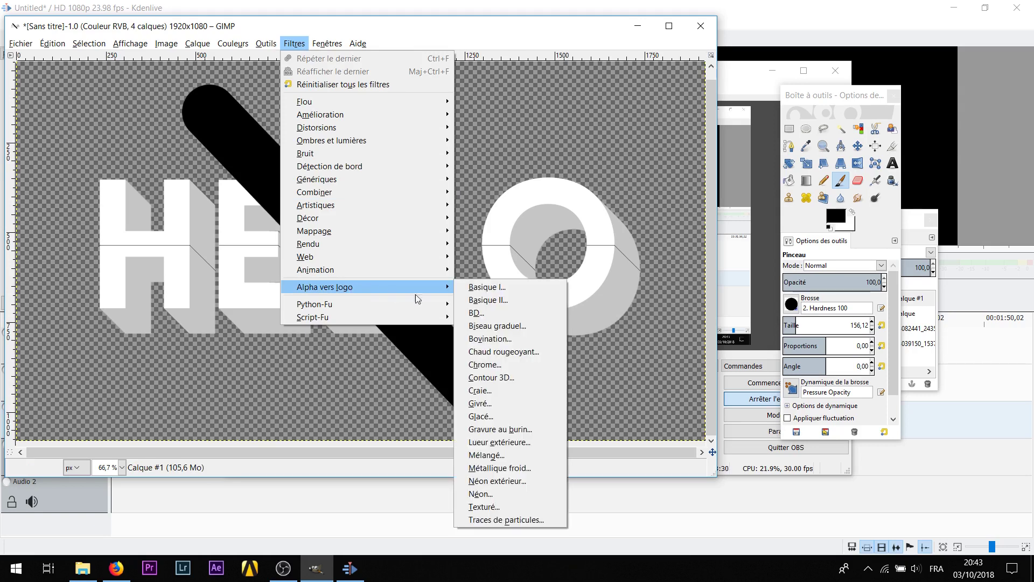
pyautogui.click(482, 494)
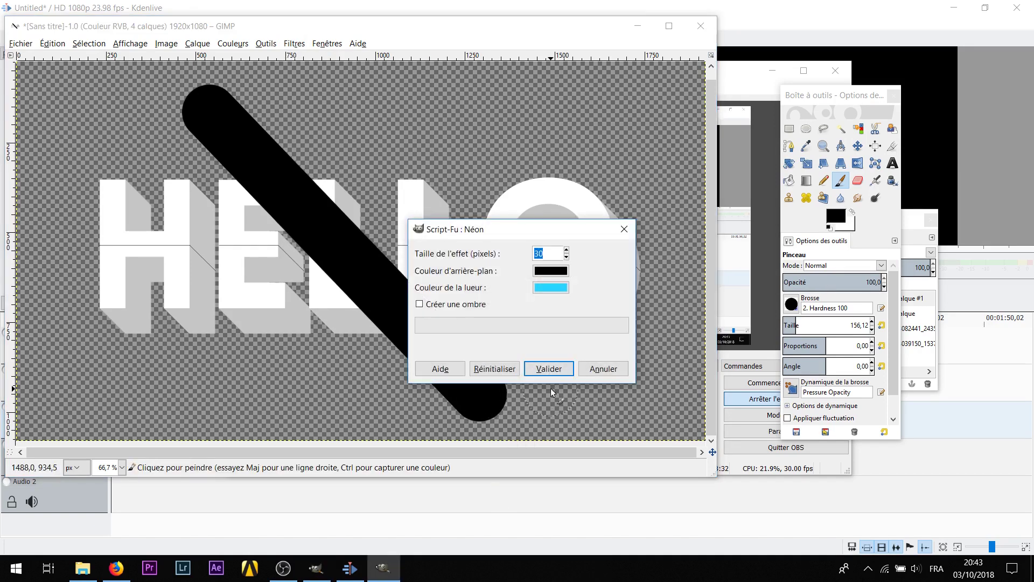
pyautogui.click(551, 287)
pyautogui.click(489, 312)
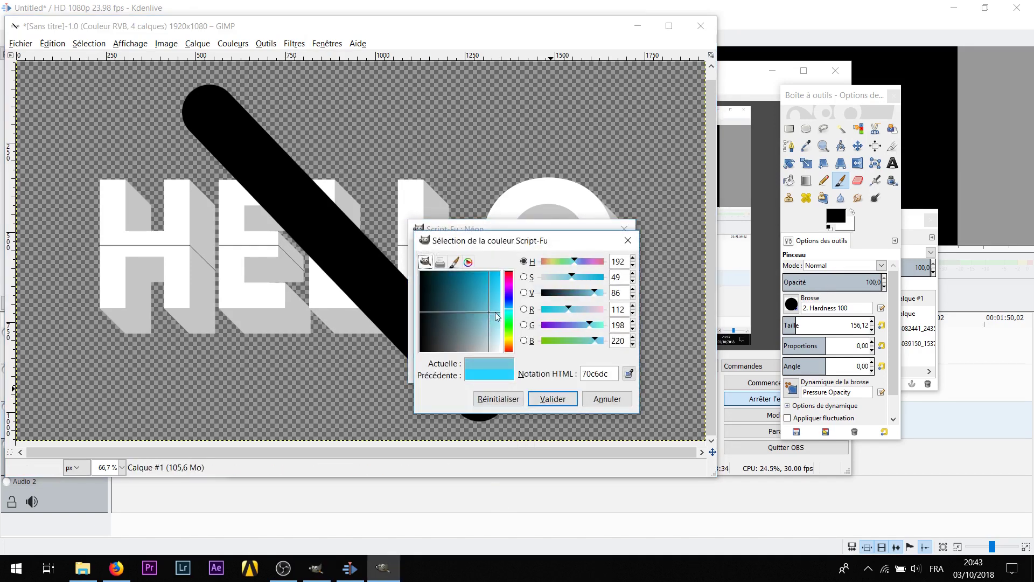
pyautogui.scroll(-5, 487, 325)
pyautogui.moveTo(487, 316); pyautogui.dragTo(492, 265)
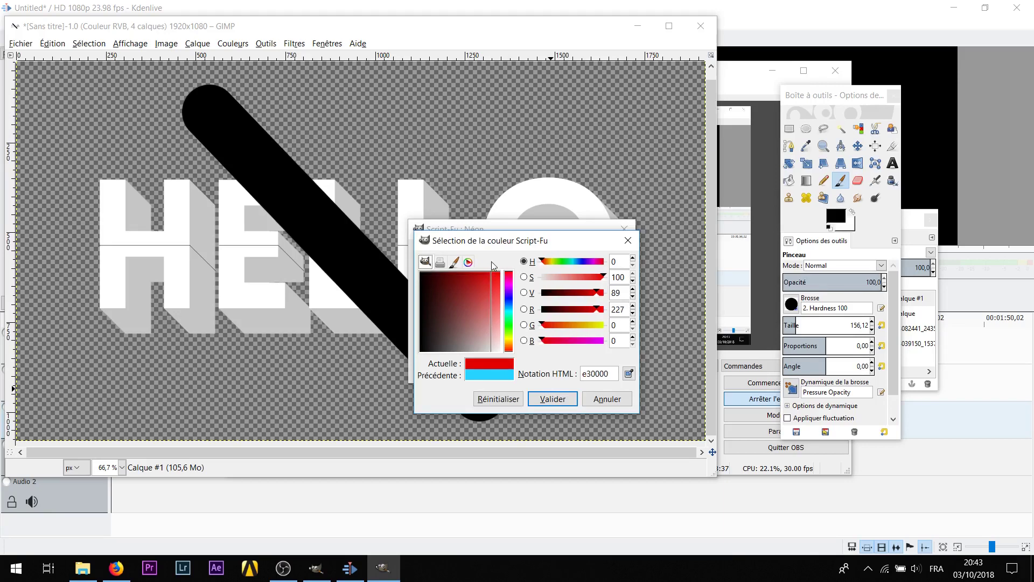
pyautogui.click(555, 401)
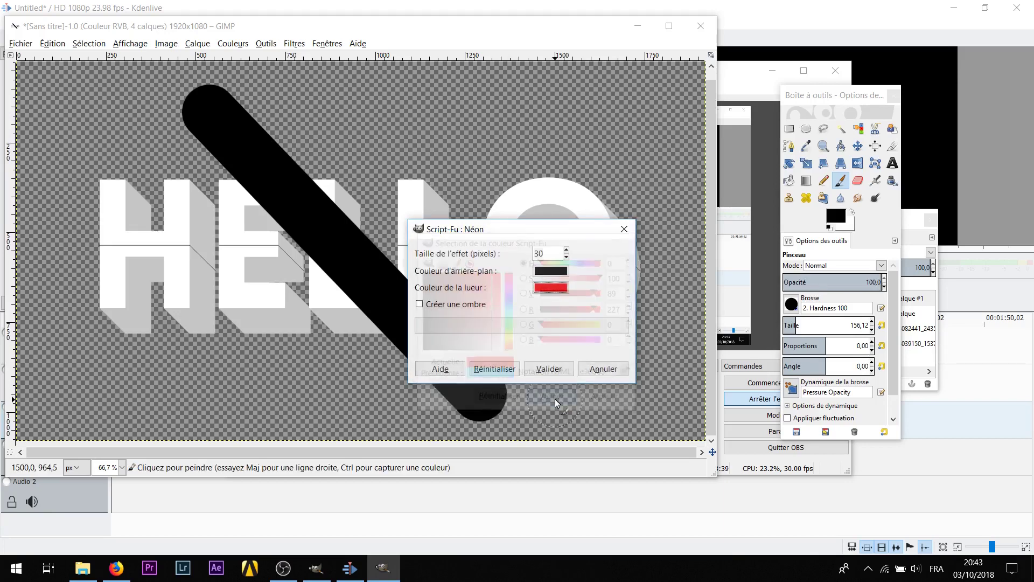
pyautogui.click(549, 368)
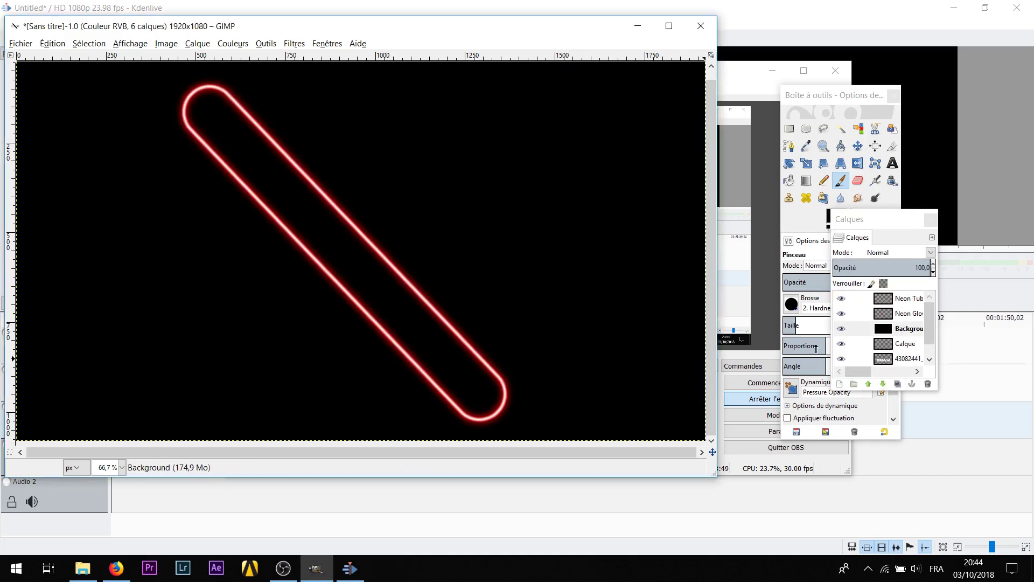
# Step: Delete the black Background layer and select Neon Glow with the Eraser tool
pyautogui.click(927, 383)
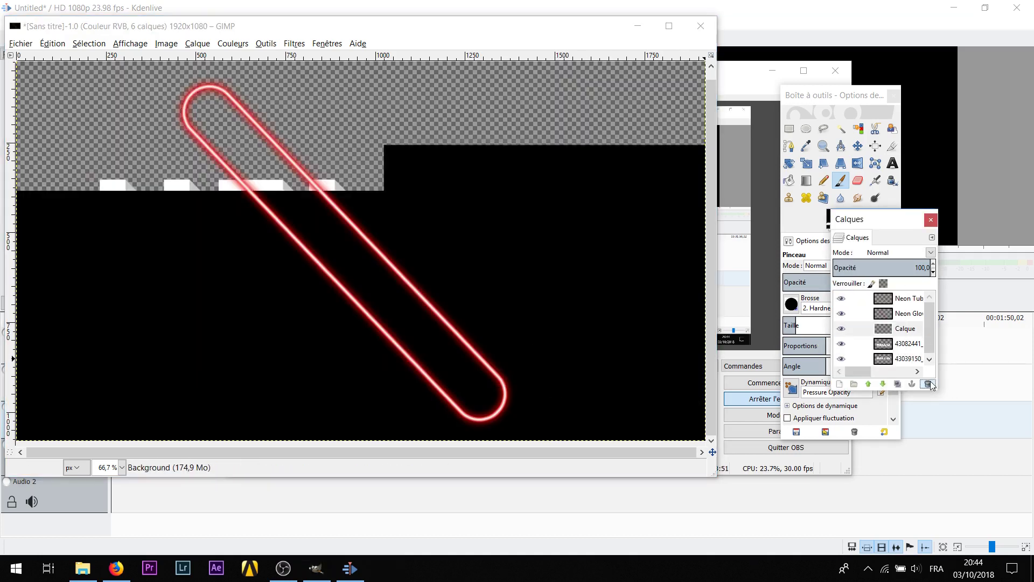
pyautogui.click(858, 180)
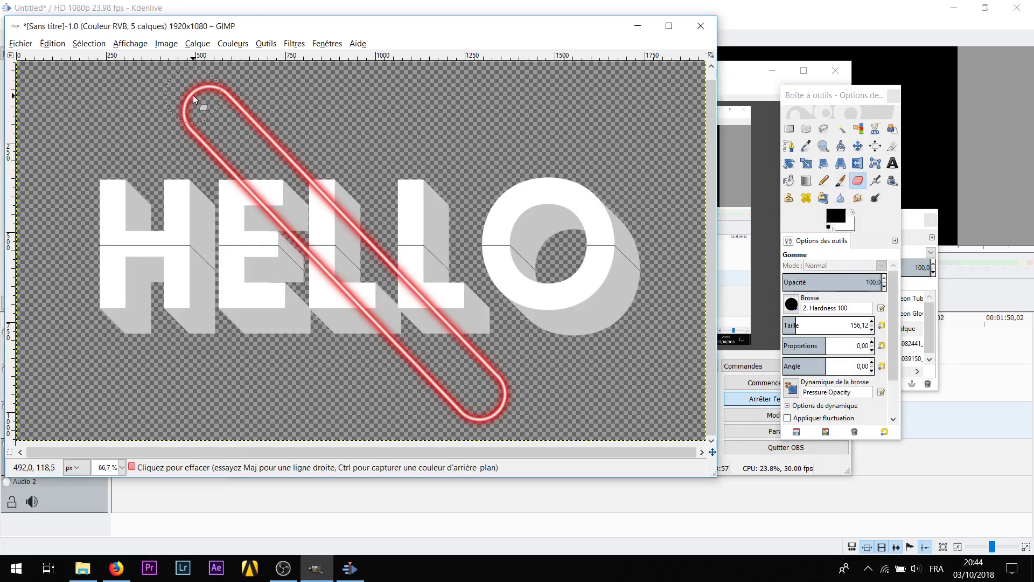
pyautogui.click(900, 218)
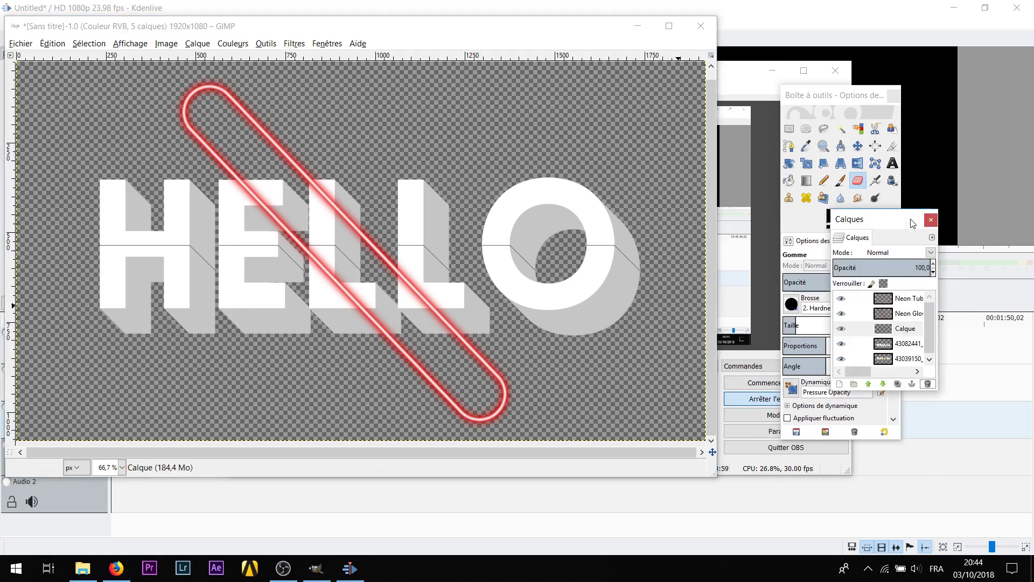
pyautogui.click(908, 313)
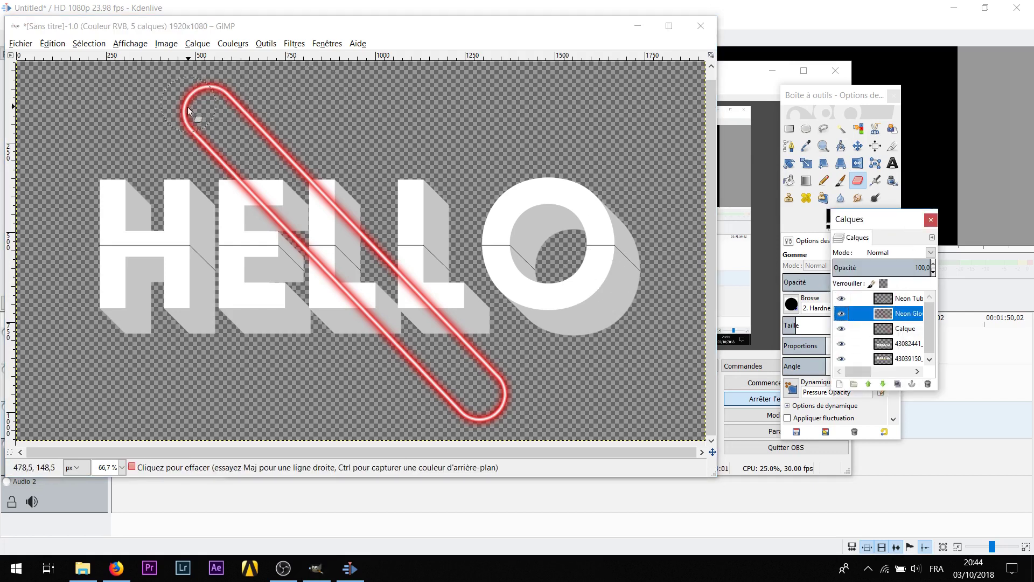
# Step: Erase the glow and tube's curved ends and upper side, leaving one diagonal line
pyautogui.moveTo(188, 110)
pyautogui.mouseDown()
pyautogui.moveTo(232, 100)
pyautogui.moveTo(296, 162)
pyautogui.mouseUp()
pyautogui.moveTo(371, 231)
pyautogui.mouseDown()
pyautogui.moveTo(482, 320)
pyautogui.moveTo(497, 364)
pyautogui.moveTo(459, 313)
pyautogui.moveTo(496, 375)
pyautogui.mouseUp()
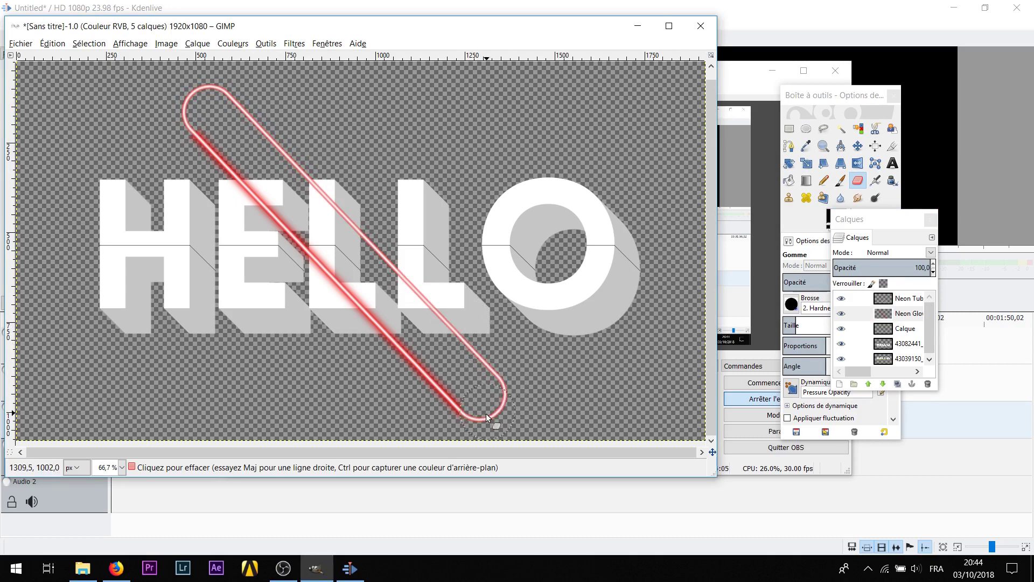
pyautogui.moveTo(485, 413); pyautogui.dragTo(450, 406)
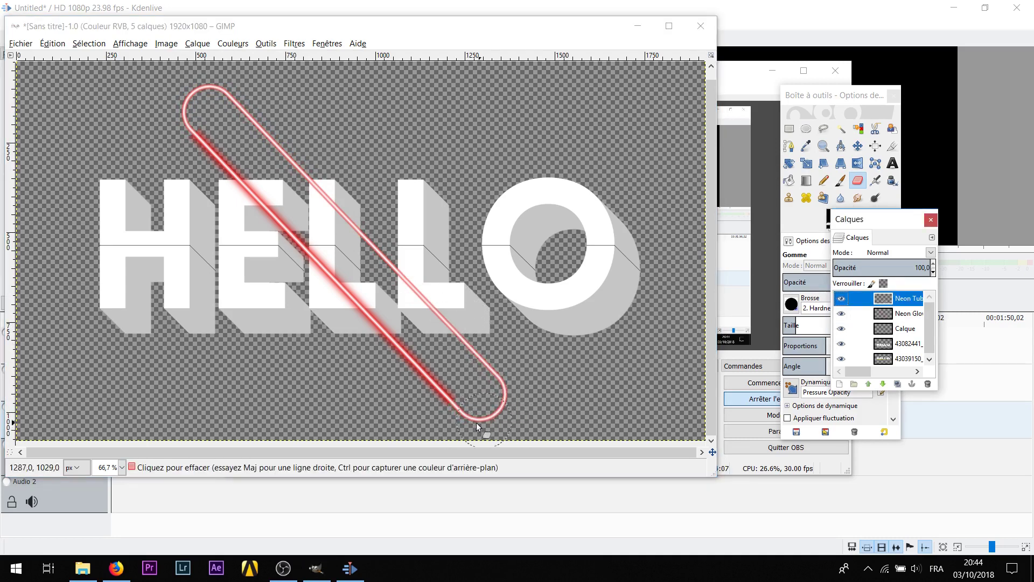
pyautogui.moveTo(474, 420); pyautogui.dragTo(506, 393)
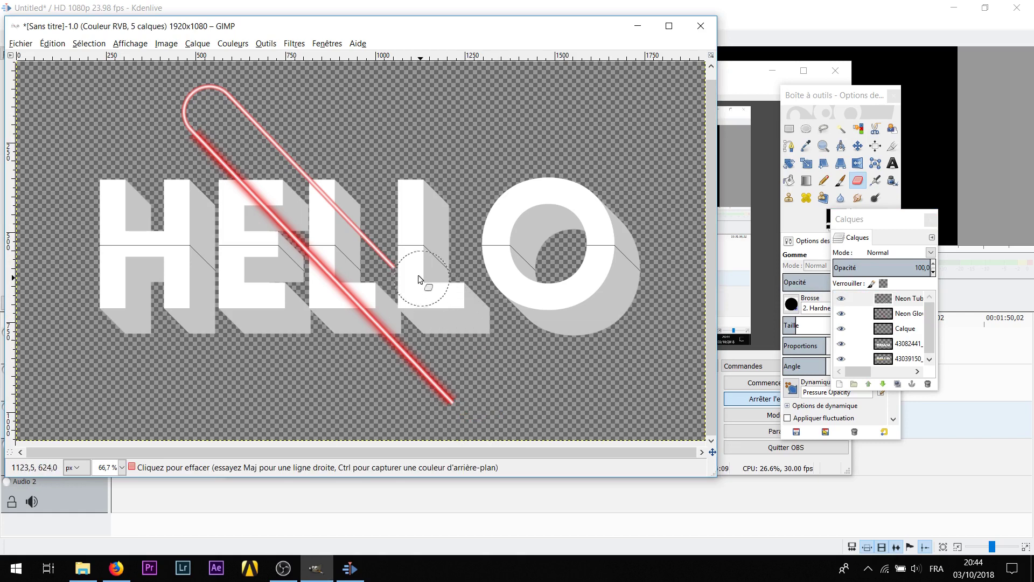
pyautogui.moveTo(361, 218); pyautogui.dragTo(304, 147)
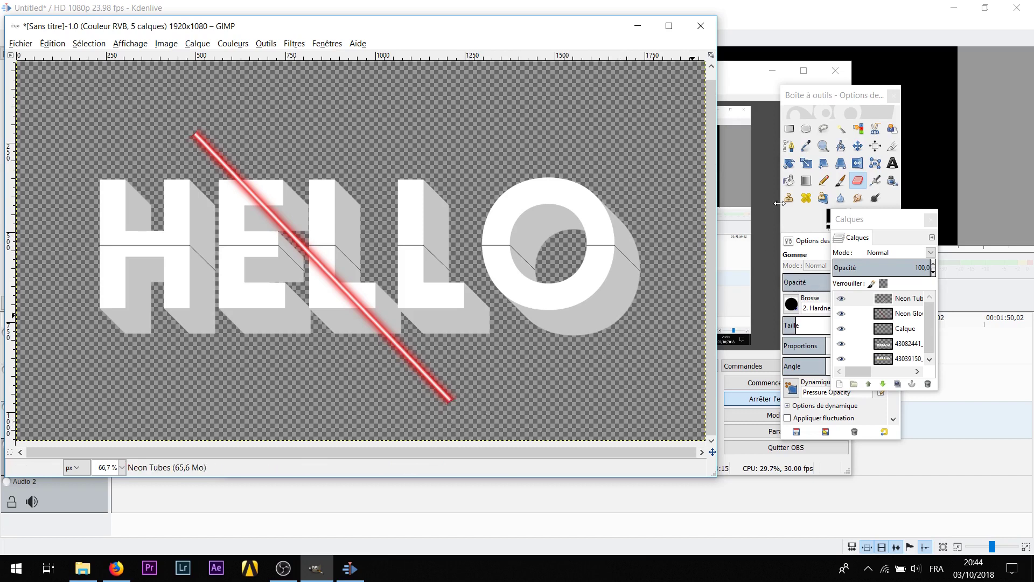
# Step: Lower the Eraser tool's opacity to 27.7
pyautogui.click(858, 181)
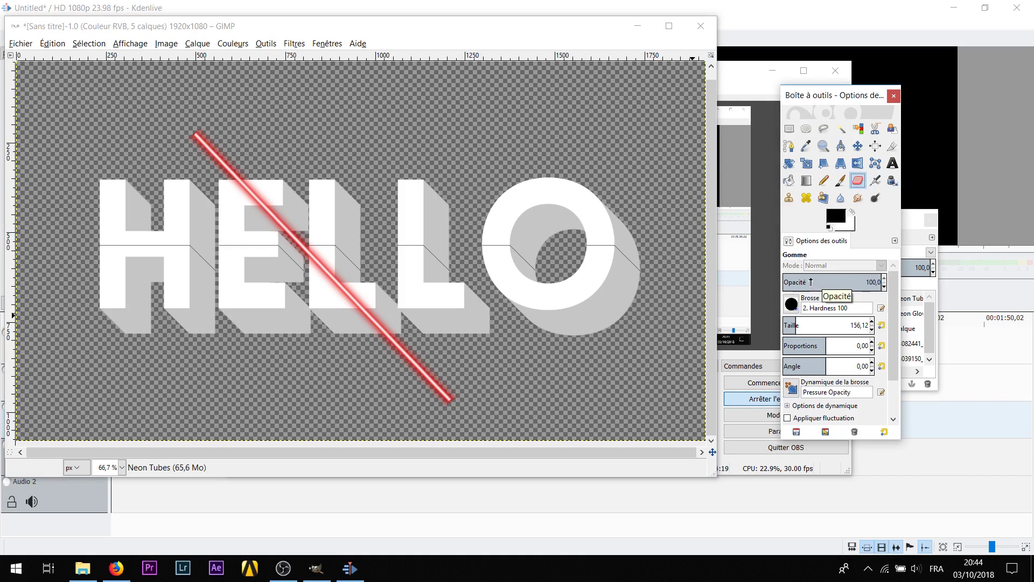
pyautogui.click(811, 282)
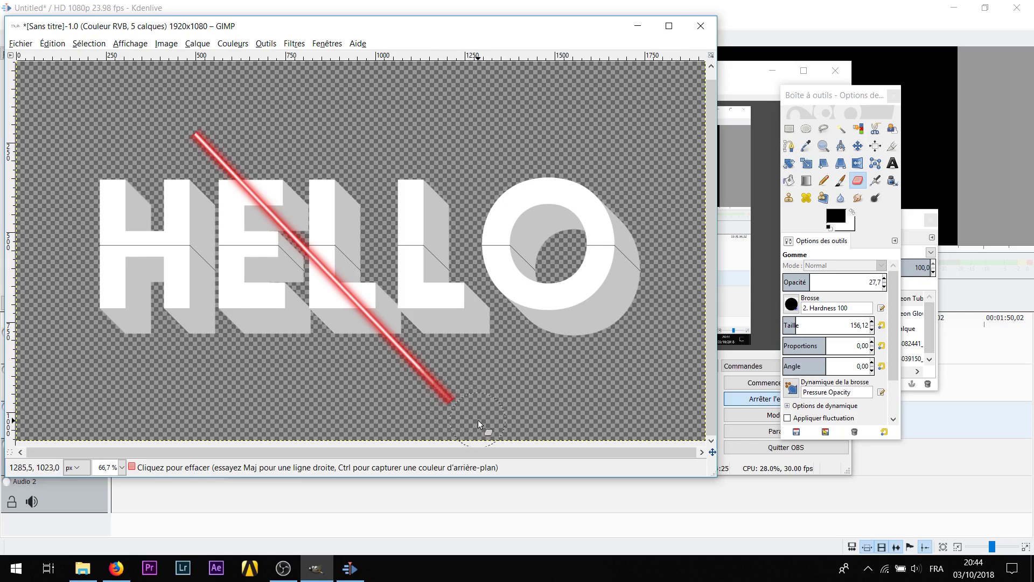
pyautogui.keyDown('ctrl'); pyautogui.scroll(2, 458, 405); pyautogui.keyUp('ctrl')
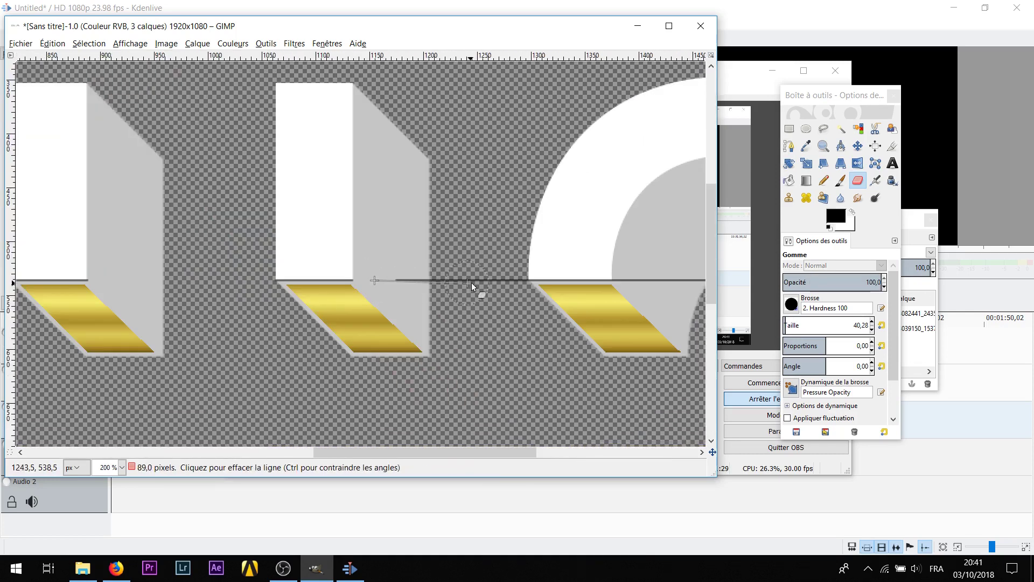
# Step: Erase the dark cut line in the gap between letters and across the O
pyautogui.keyDown('shift'); pyautogui.click(506, 280); pyautogui.keyUp('shift')
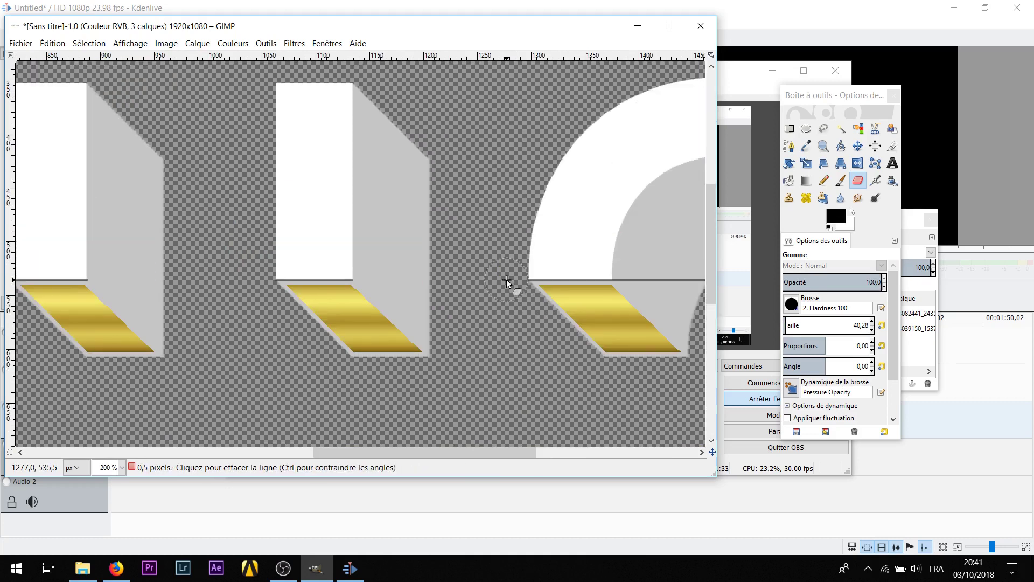
pyautogui.keyDown('shift'); pyautogui.hscroll(5, 506, 280); pyautogui.keyUp('shift')
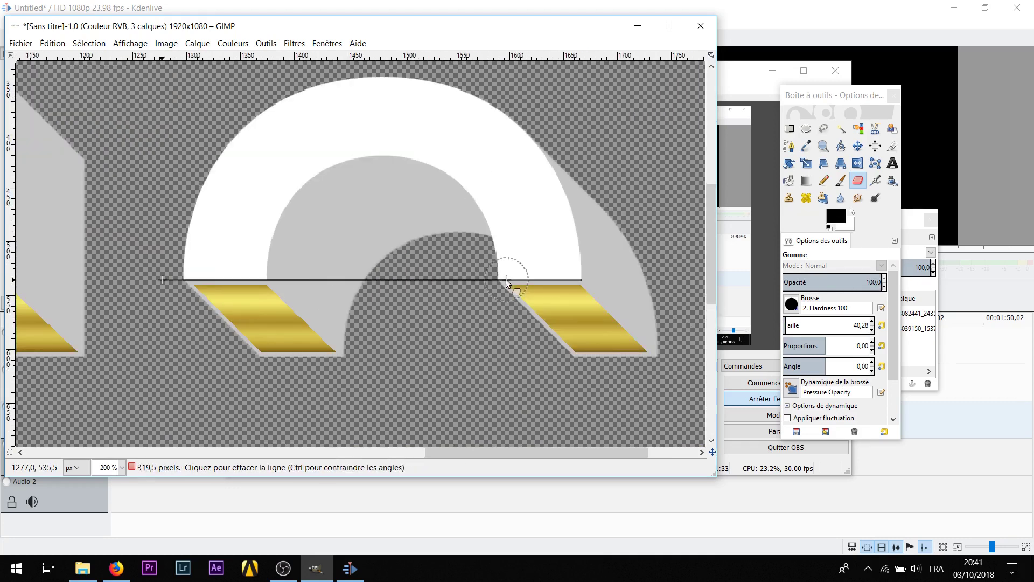
pyautogui.click(290, 279)
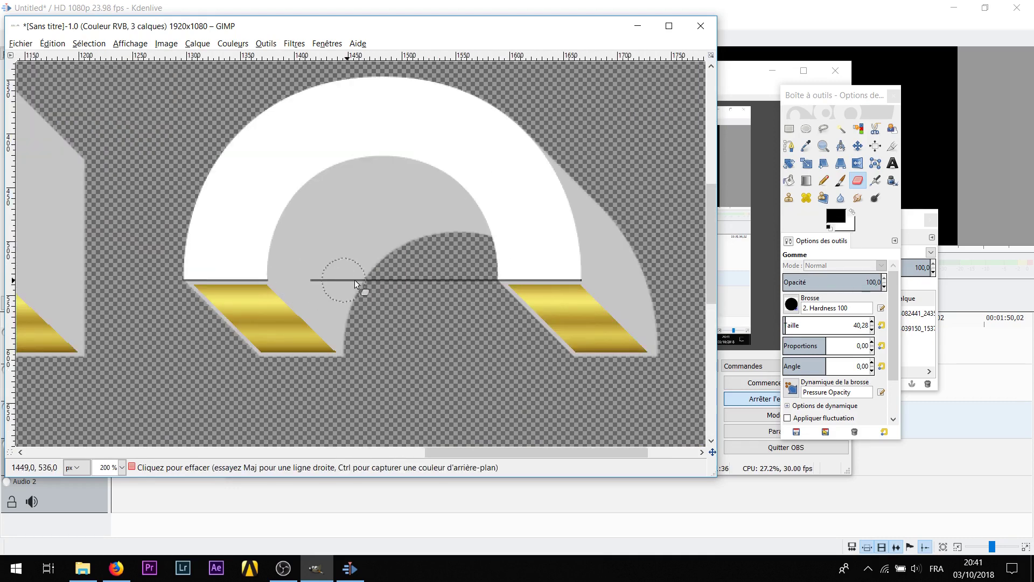
pyautogui.keyDown('shift'); pyautogui.click(475, 279); pyautogui.keyUp('shift')
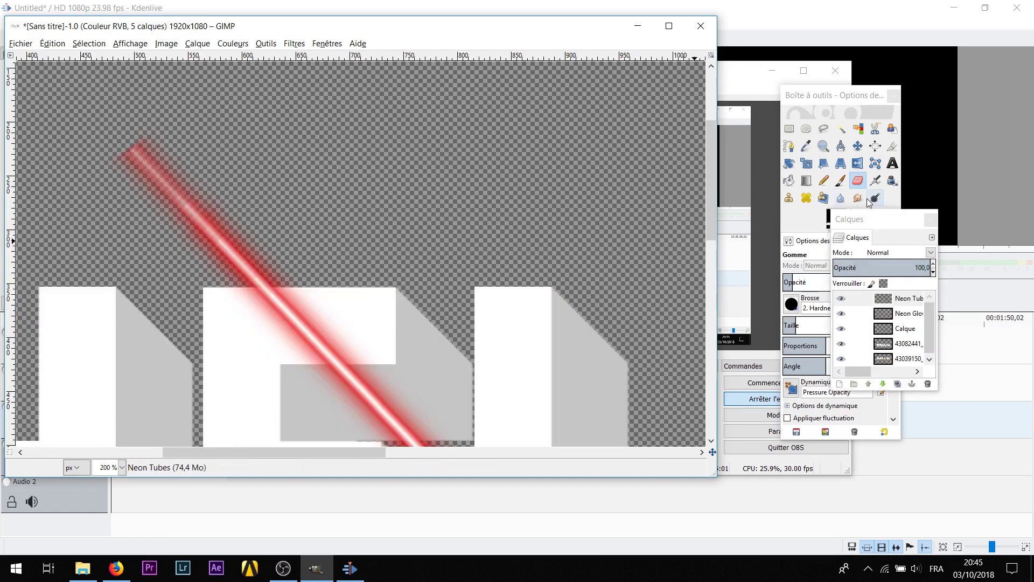
# Step: With the Smudge tool at 100% zoom, smear the red line's upper end further up-left
pyautogui.click(857, 199)
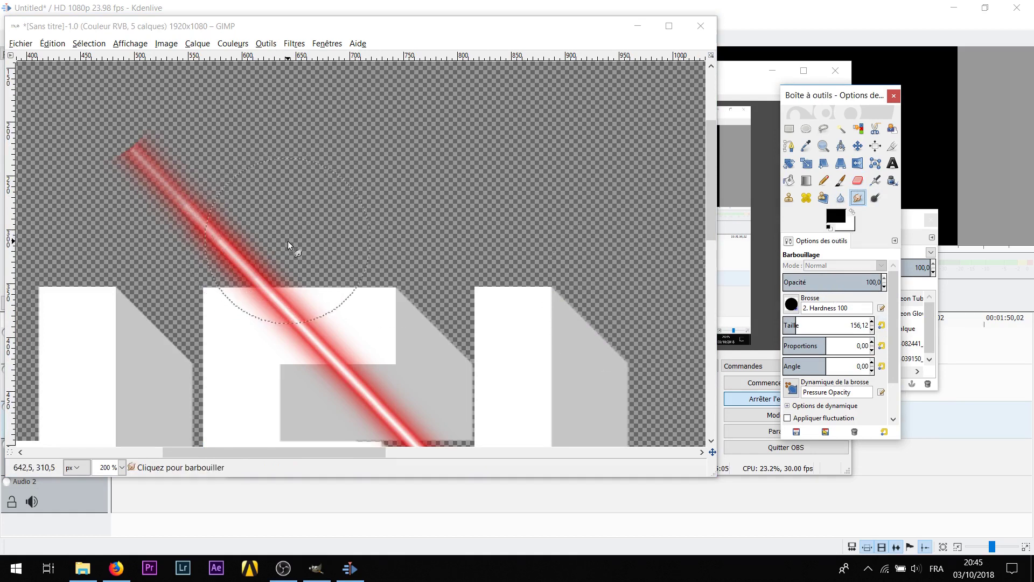
pyautogui.press('1')
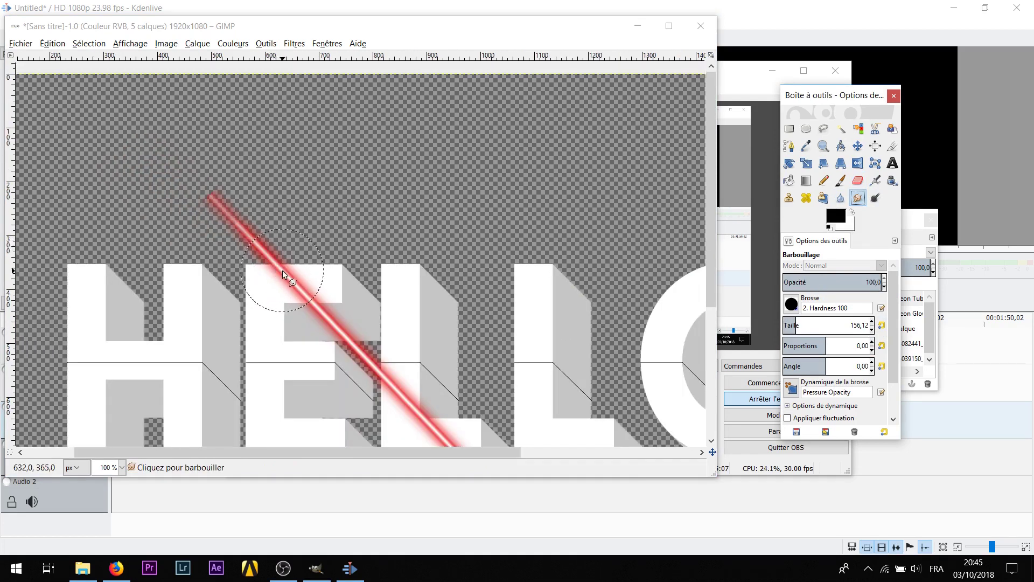
pyautogui.click(282, 271)
pyautogui.moveTo(282, 270); pyautogui.dragTo(172, 154)
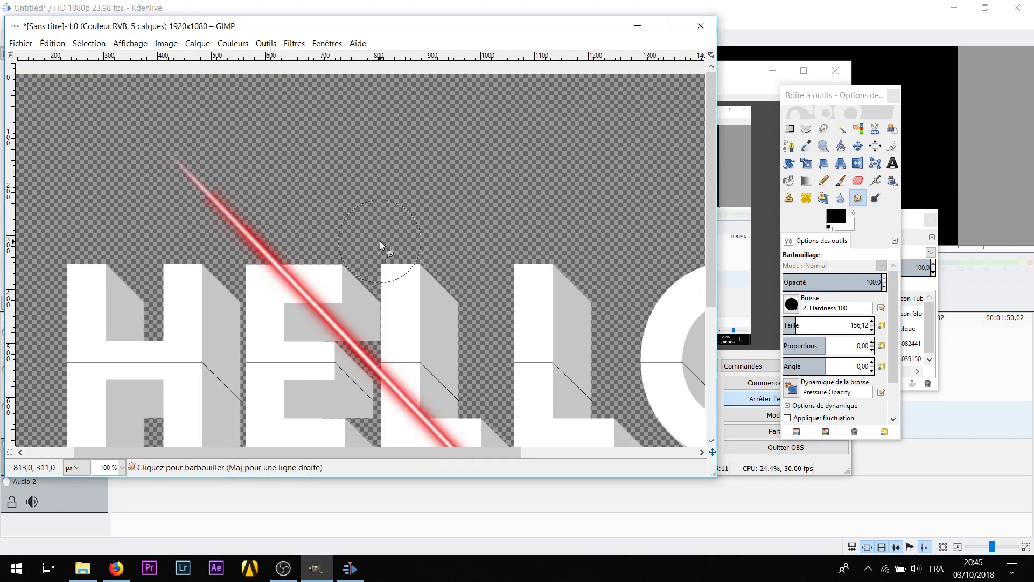
# Step: On Neon Glow, extend the glow with straight smudges up the line and past its lower end
pyautogui.click(913, 222)
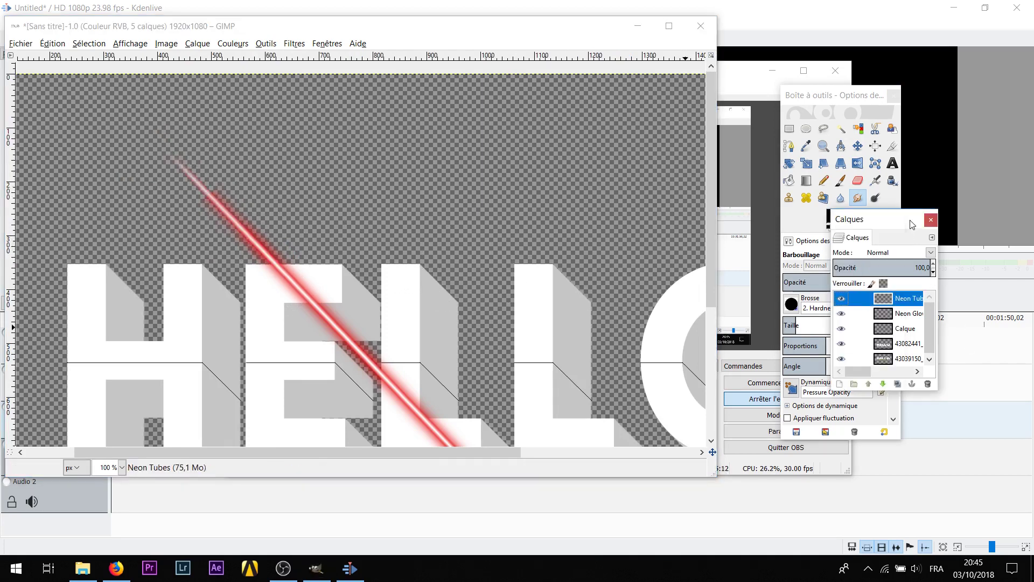
pyautogui.click(883, 313)
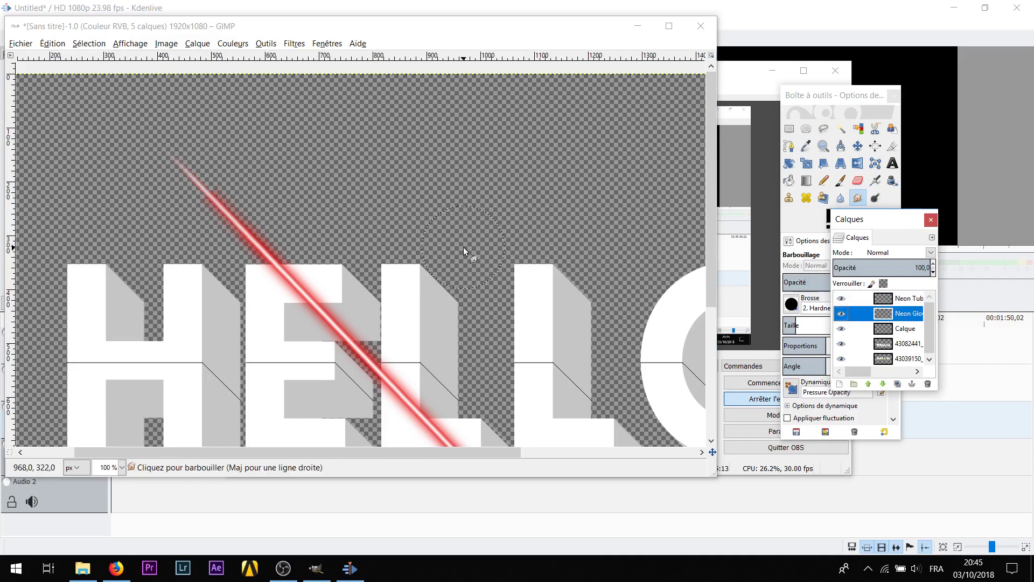
pyautogui.click(261, 248)
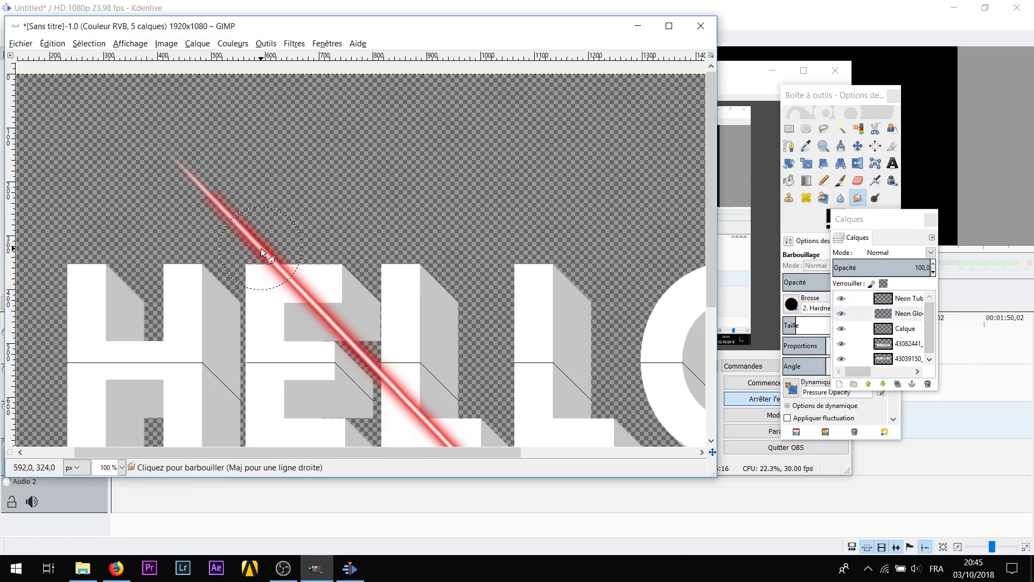
pyautogui.keyDown('shift'); pyautogui.click(170, 153); pyautogui.keyUp('shift')
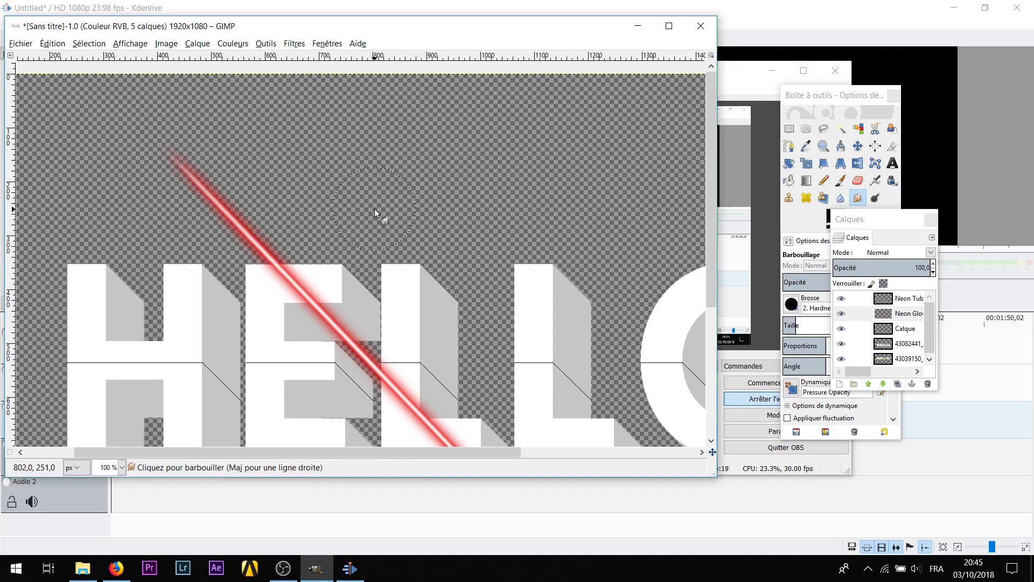
pyautogui.scroll(-2, 374, 208)
pyautogui.scroll(2, 416, 322)
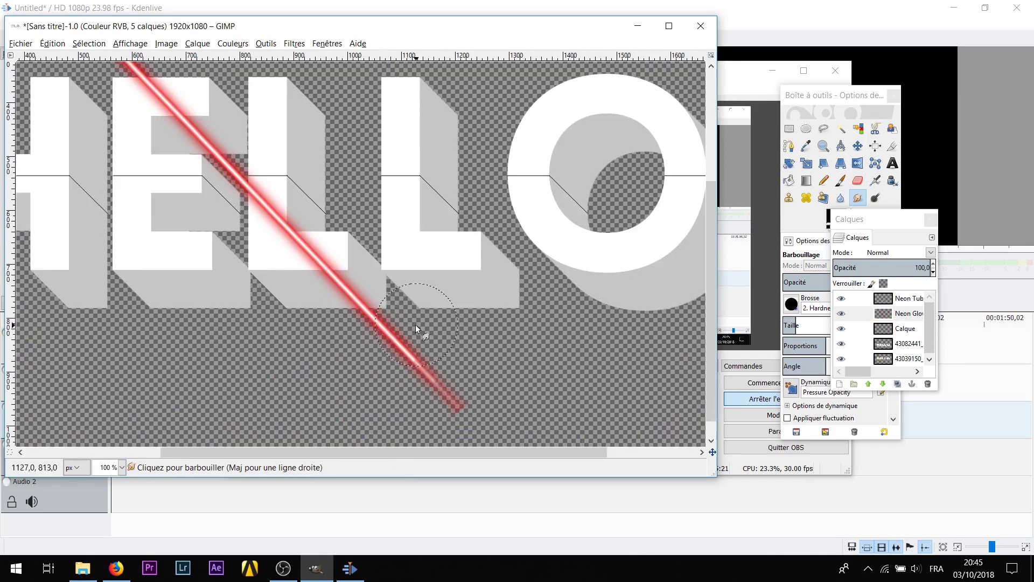
pyautogui.click(379, 324)
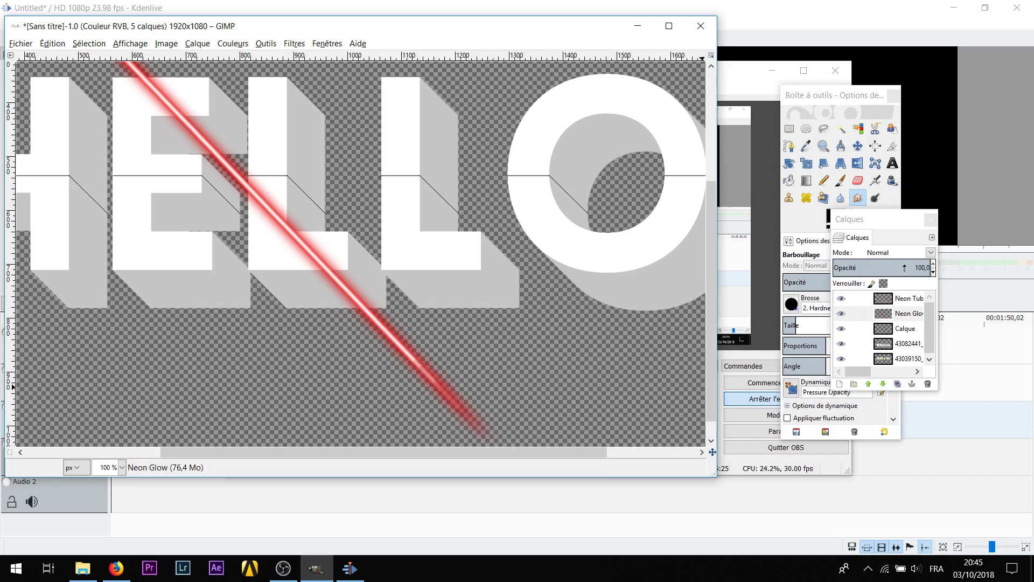
# Step: Extend the Neon Tubes core toward the lower end and move both neon layers below 43082441
pyautogui.click(861, 298)
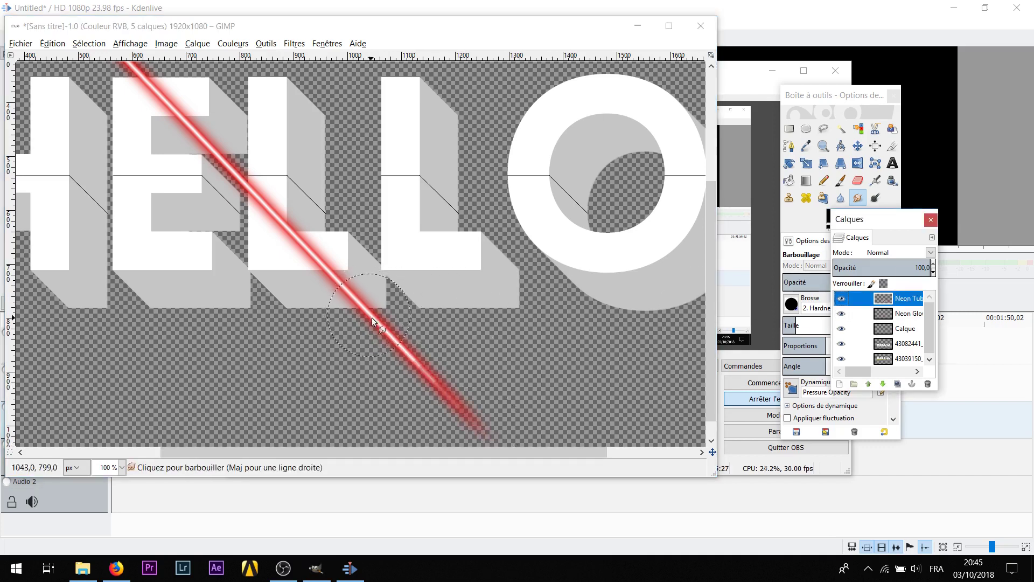
pyautogui.click(389, 336)
pyautogui.keyDown('shift'); pyautogui.click(464, 410); pyautogui.keyUp('shift')
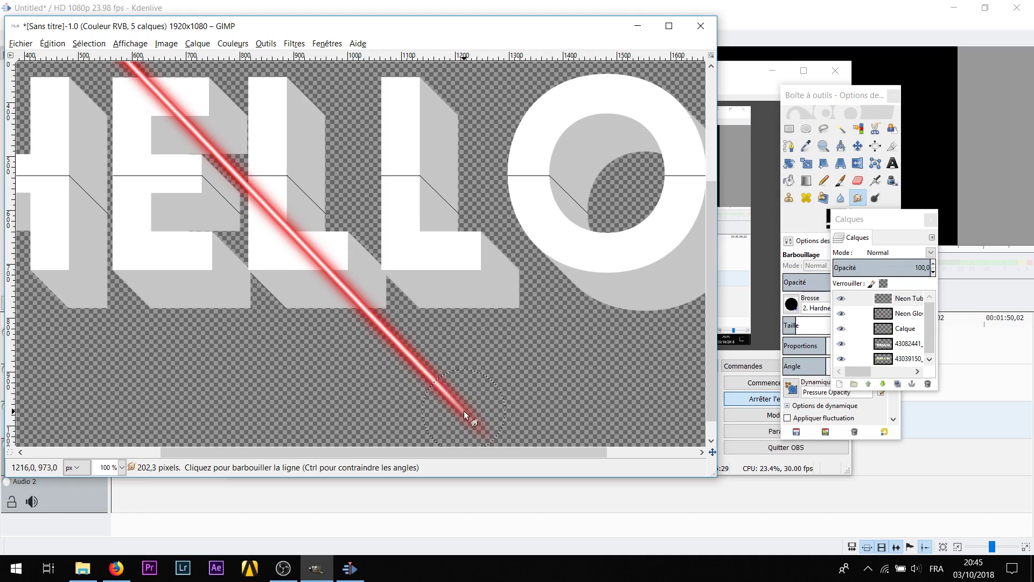
pyautogui.press('-')
pyautogui.press('-')
pyautogui.moveTo(883, 298); pyautogui.dragTo(893, 322)
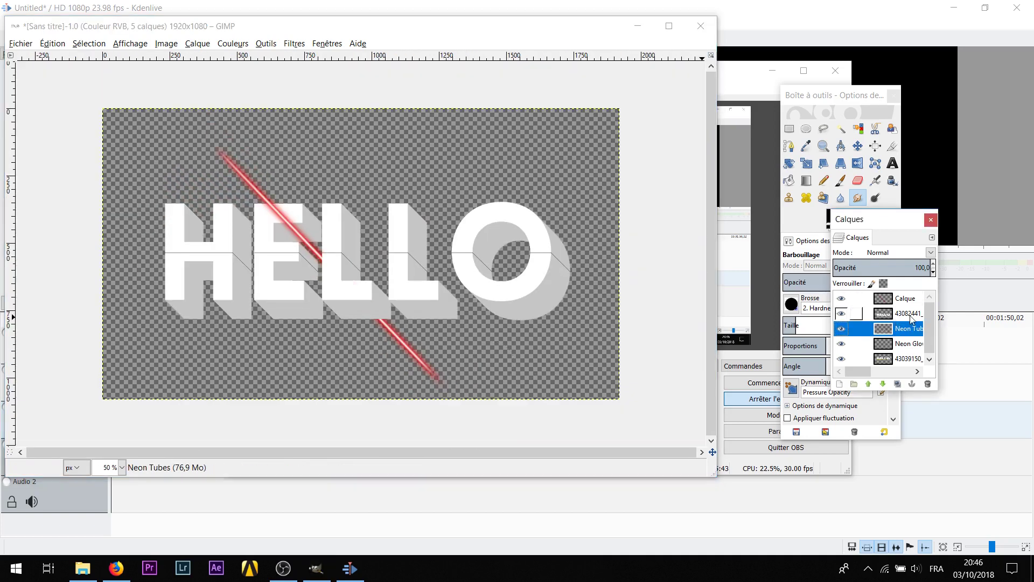
# Step: Hide 43082441, Neon Tubes, Neon Glow and 43039150 so only Calque shows, then select Calque
pyautogui.click(842, 313)
pyautogui.click(841, 329)
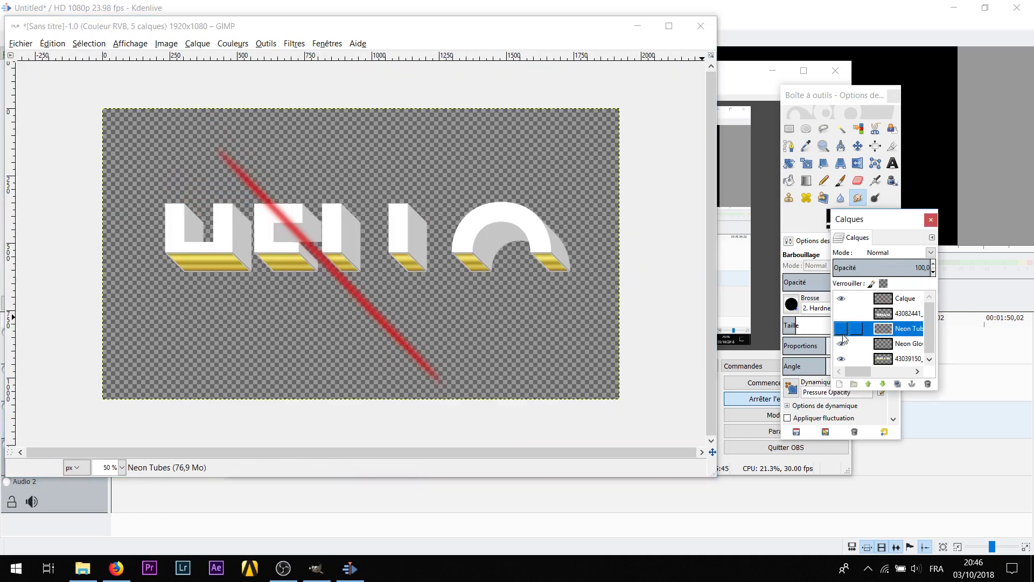
pyautogui.click(842, 343)
pyautogui.click(842, 359)
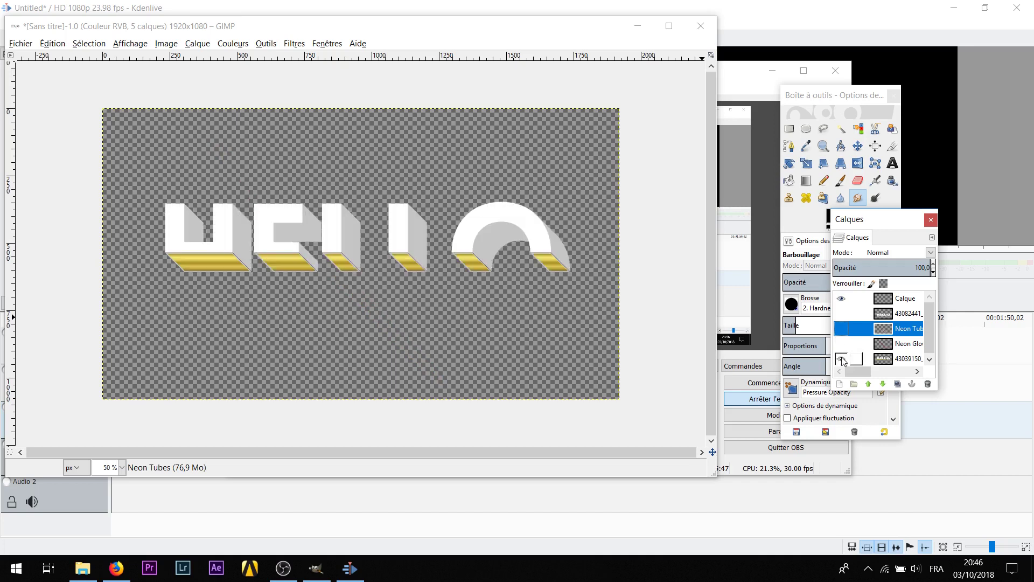
pyautogui.click(842, 299)
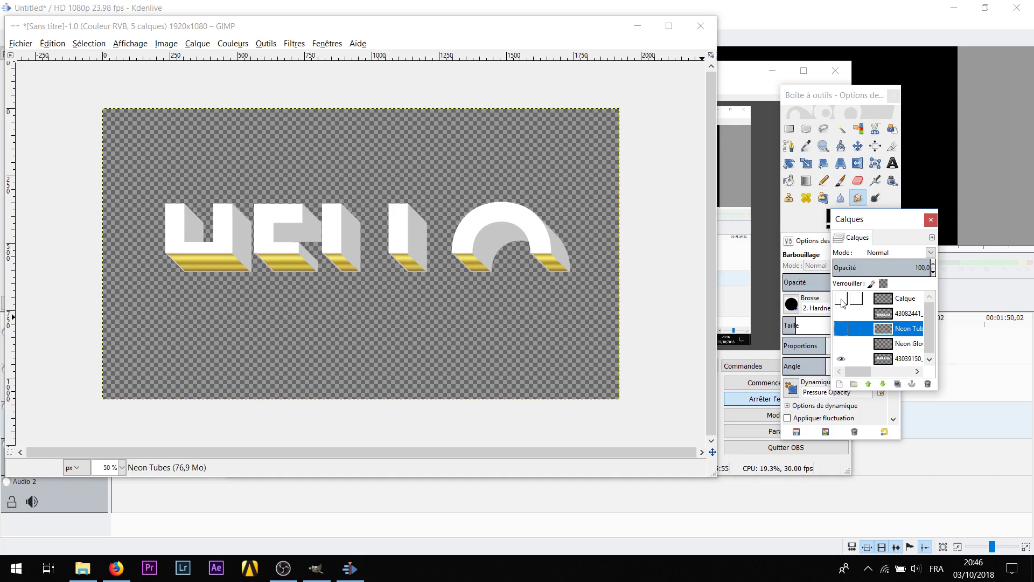
pyautogui.click(841, 358)
pyautogui.click(841, 313)
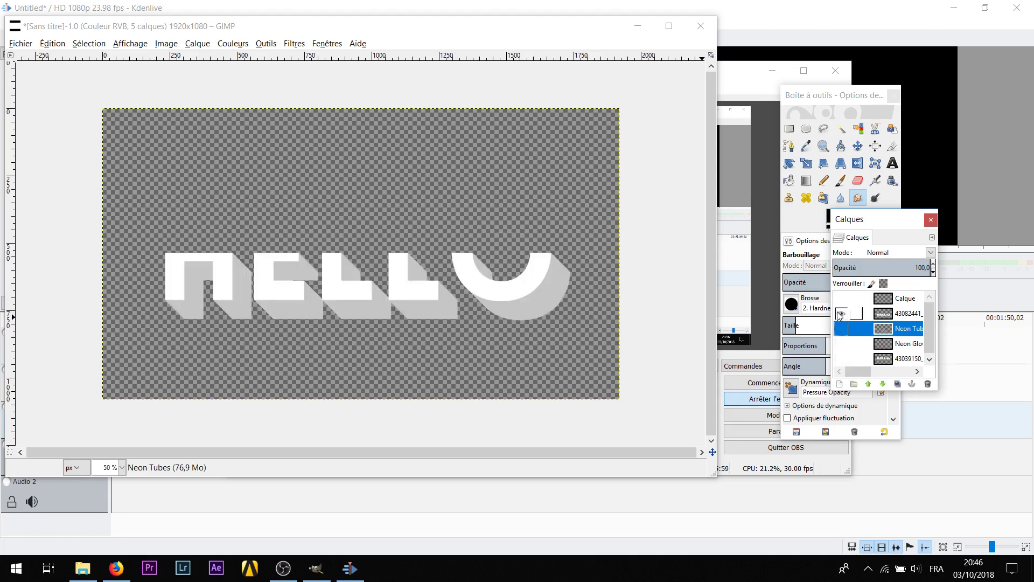
pyautogui.click(840, 313)
pyautogui.click(840, 300)
pyautogui.click(905, 299)
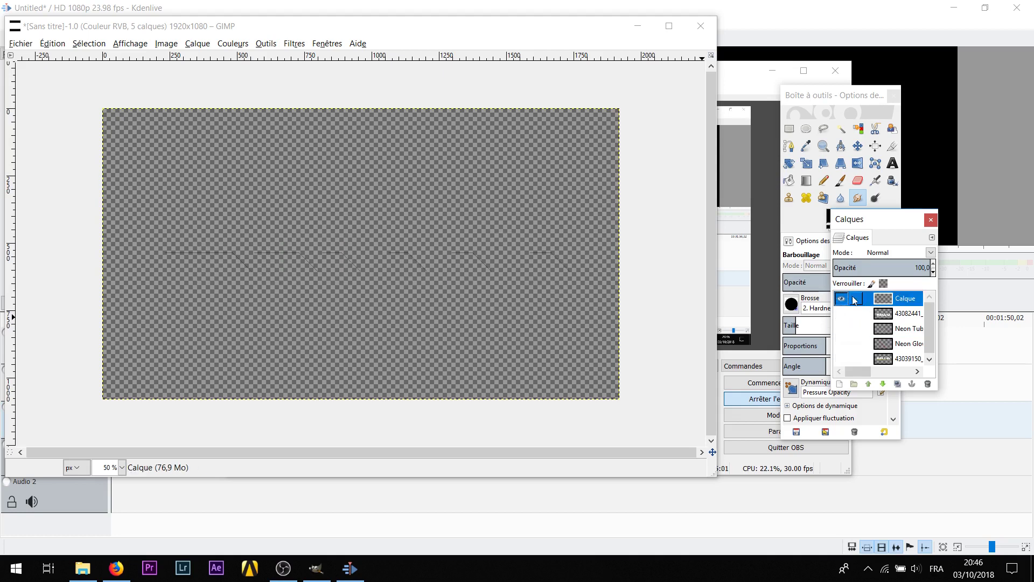
# Step: Export the visible cut line as cutline.png
pyautogui.click(20, 44)
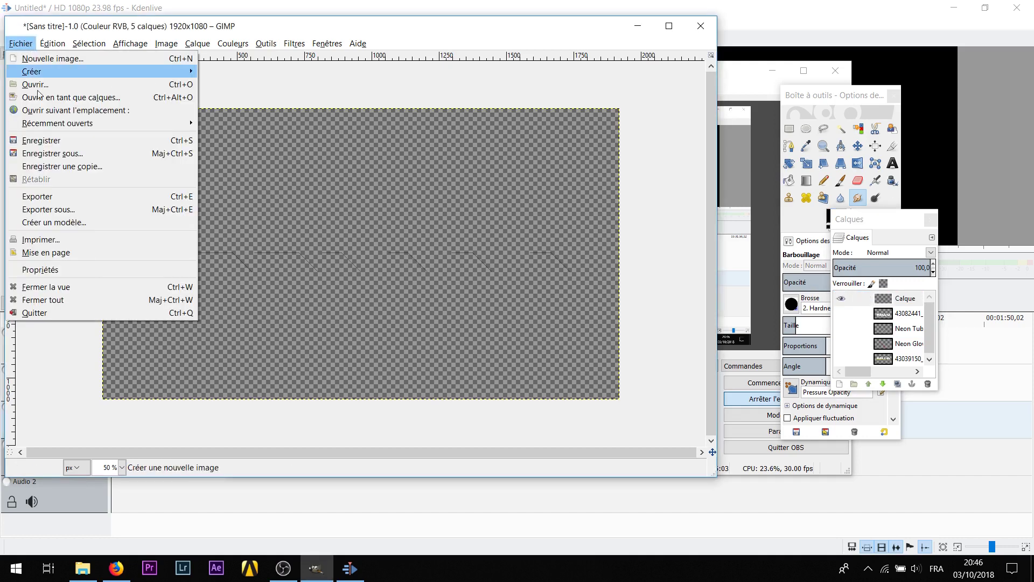
pyautogui.click(99, 211)
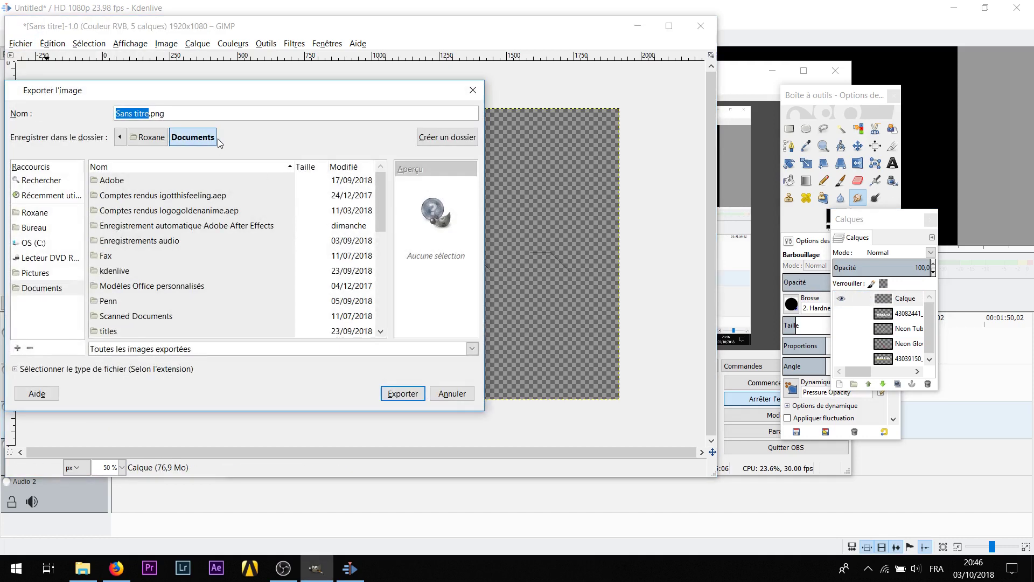
pyautogui.press('BackSpace')
pyautogui.write('cutline')
pyautogui.click(403, 393)
pyautogui.click(587, 403)
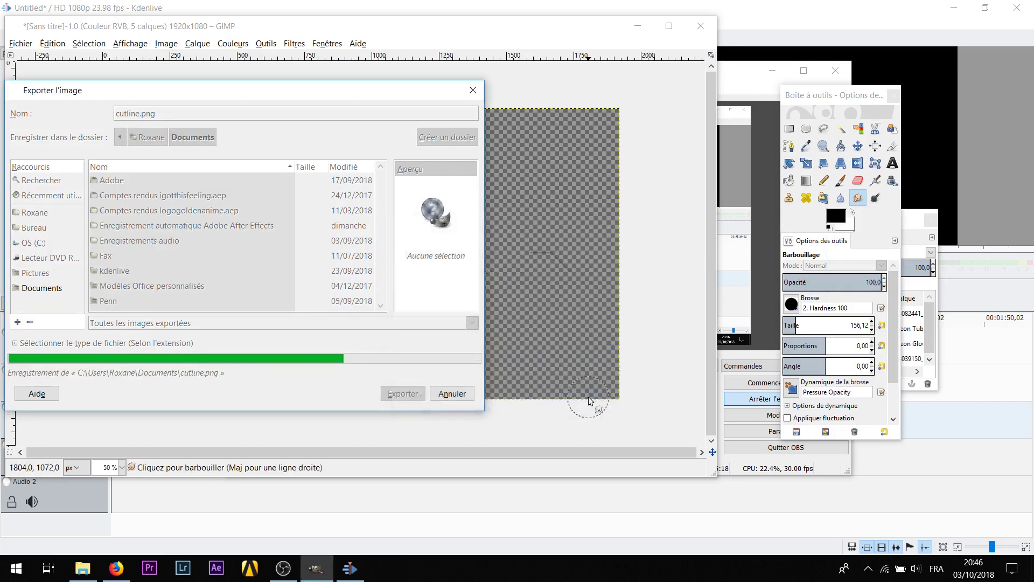
# Step: Hide Calque, show Neon Tubes and Neon Glow, export them as laser.png, and return to Kdenlive
pyautogui.click(911, 226)
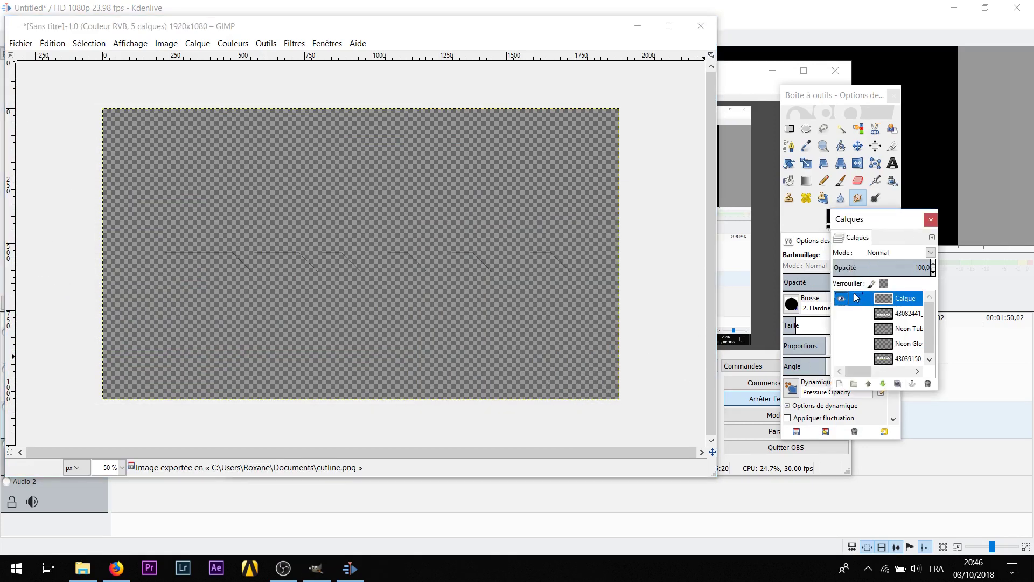
pyautogui.click(840, 298)
pyautogui.click(840, 328)
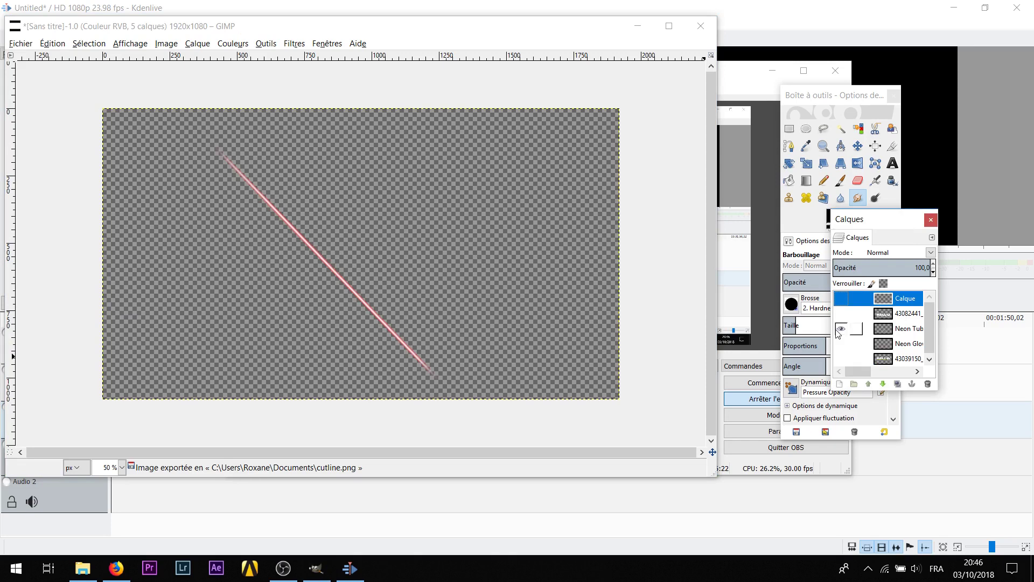
pyautogui.click(841, 343)
pyautogui.click(21, 43)
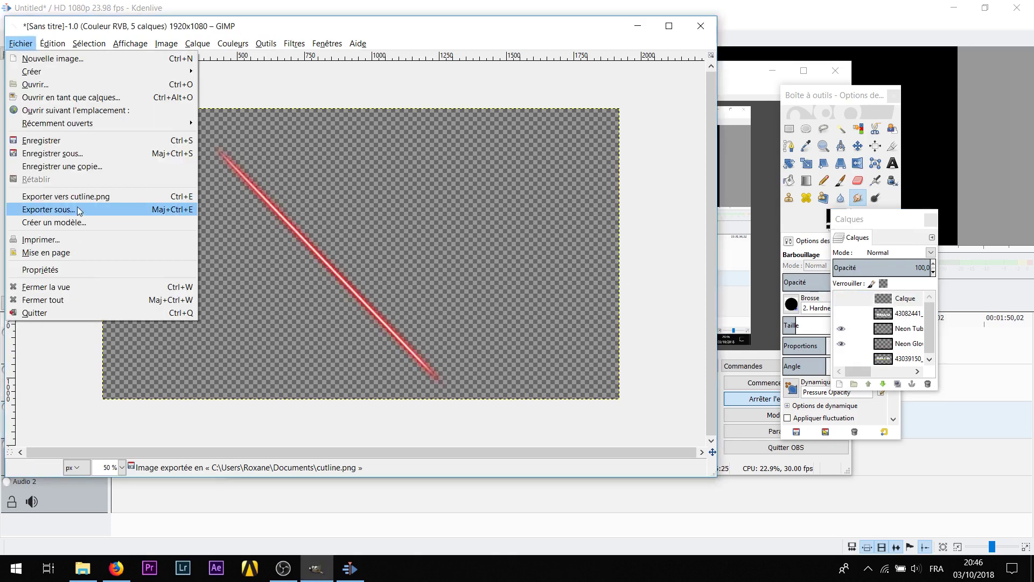
pyautogui.click(54, 212)
pyautogui.write('laser')
pyautogui.press('Return')
pyautogui.click(575, 404)
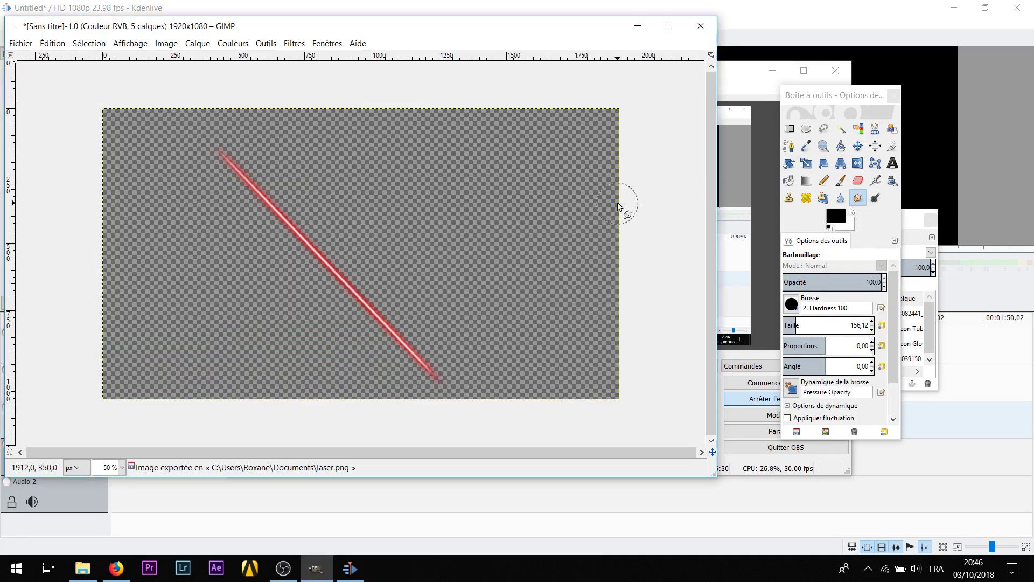
pyautogui.click(768, 15)
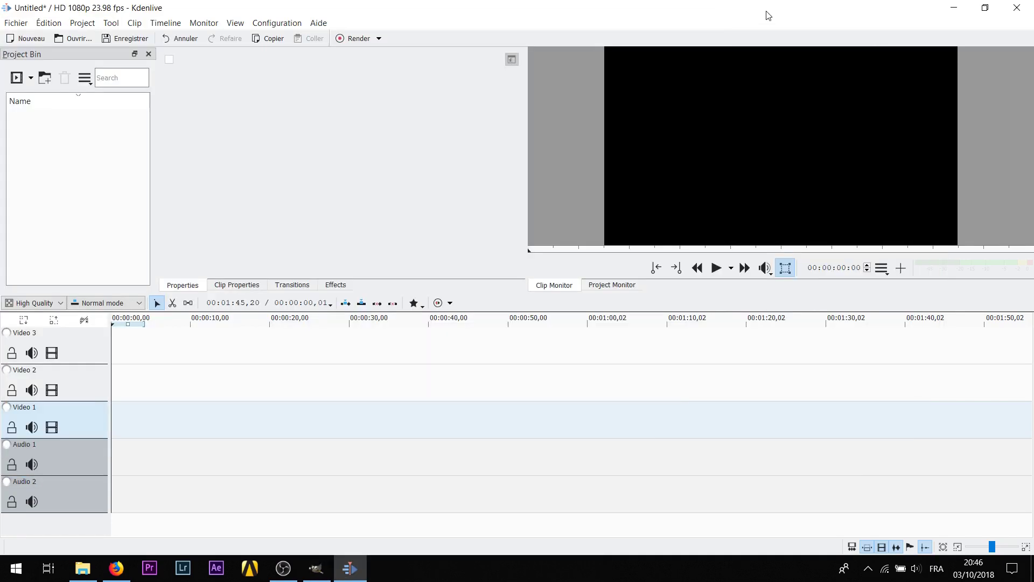
# Step: Import the four PNGs into the Project Bin and insert a Video 4 track above Video 3
pyautogui.click(83, 567)
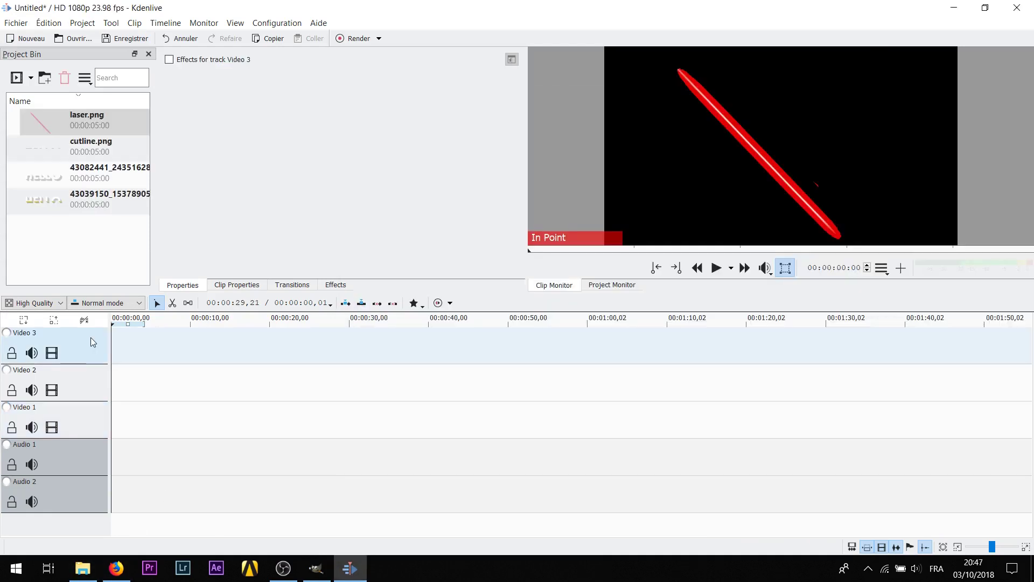
pyautogui.rightClick(90, 337)
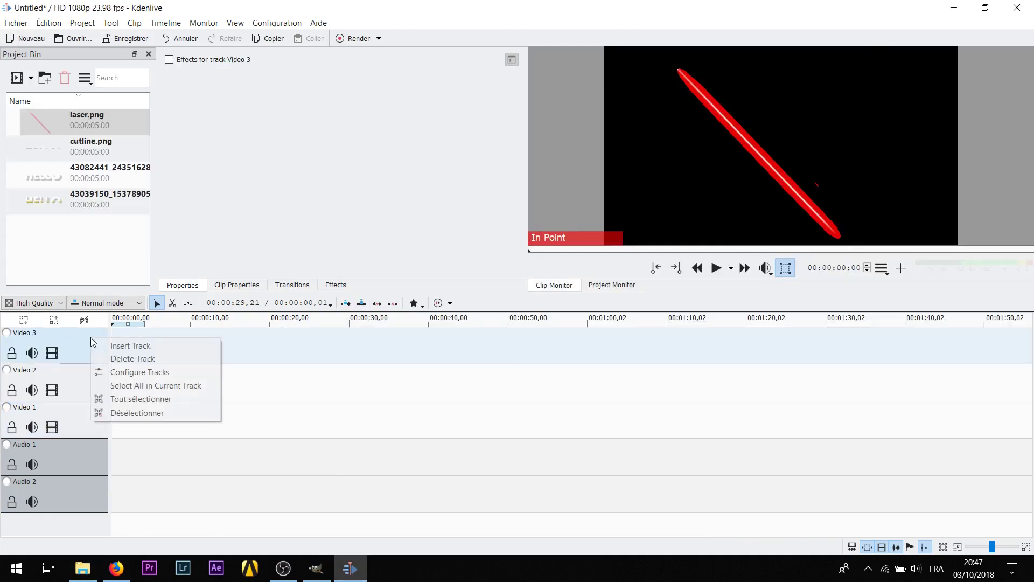
pyautogui.click(147, 350)
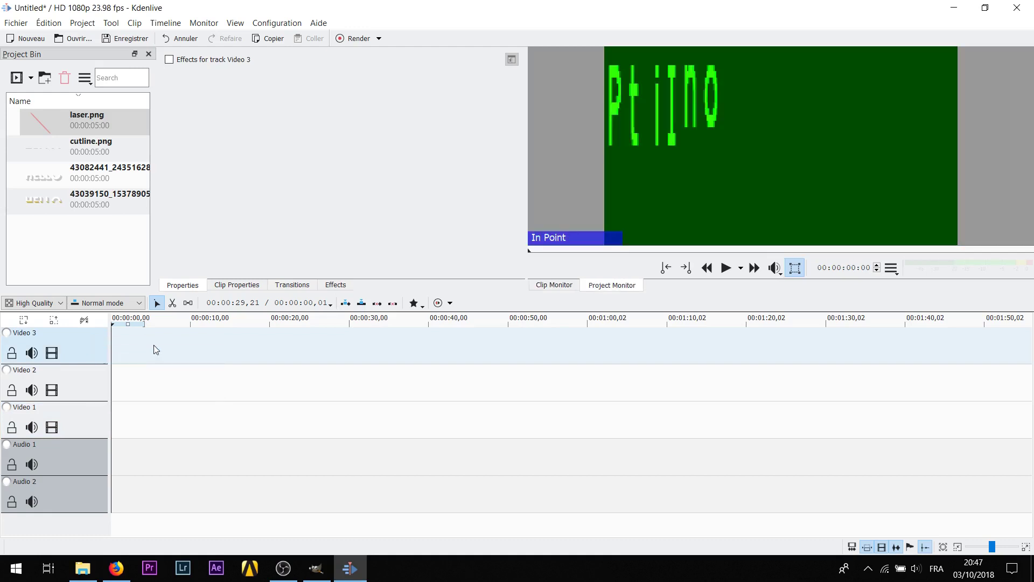
pyautogui.click(546, 330)
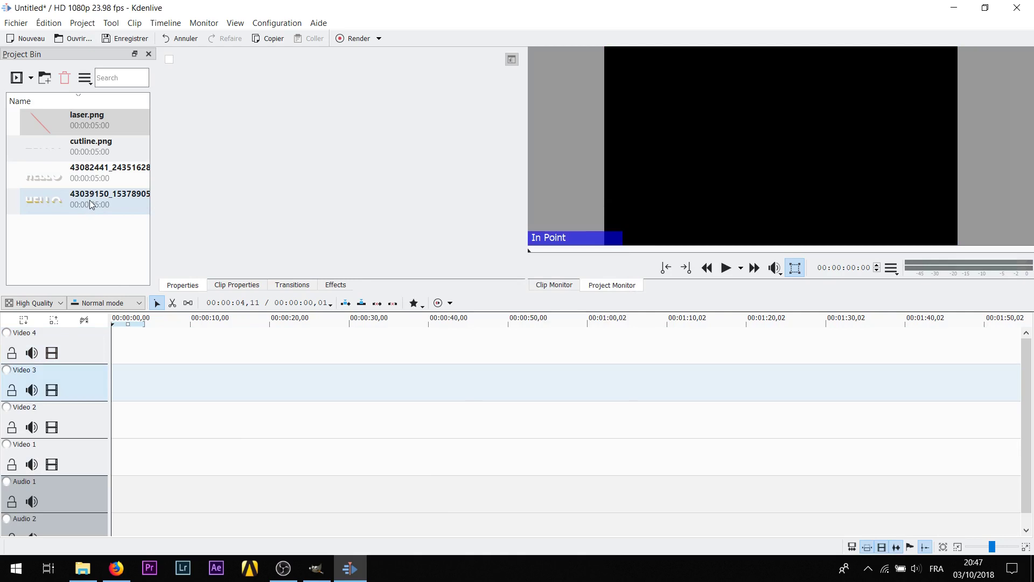
# Step: Place the gold HELLO on Video 1 and laser.png on Video 2, trimmed to end with HELLO
pyautogui.moveTo(89, 202); pyautogui.dragTo(118, 457)
pyautogui.moveTo(370, 460); pyautogui.dragTo(373, 460)
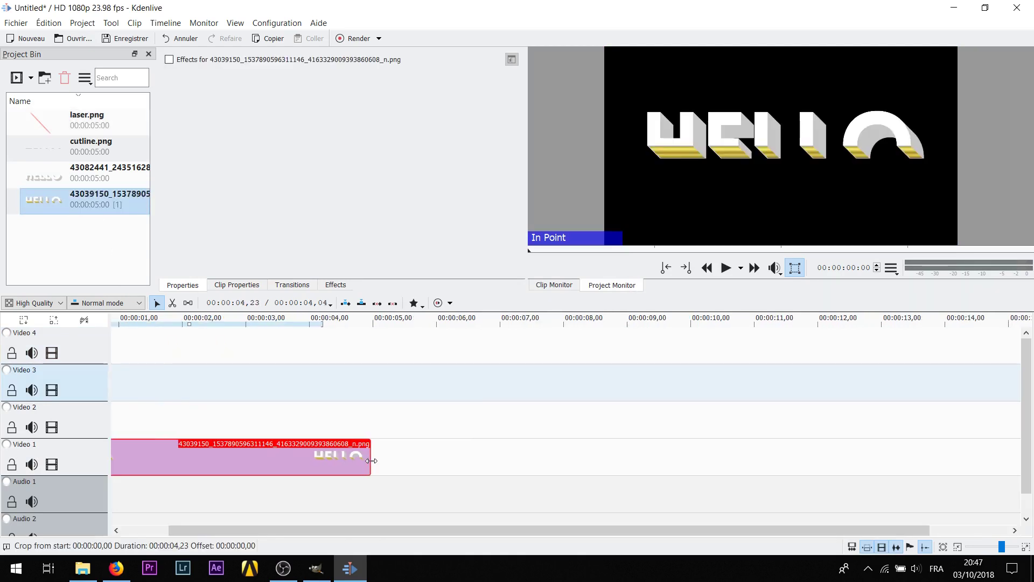
pyautogui.click(101, 173)
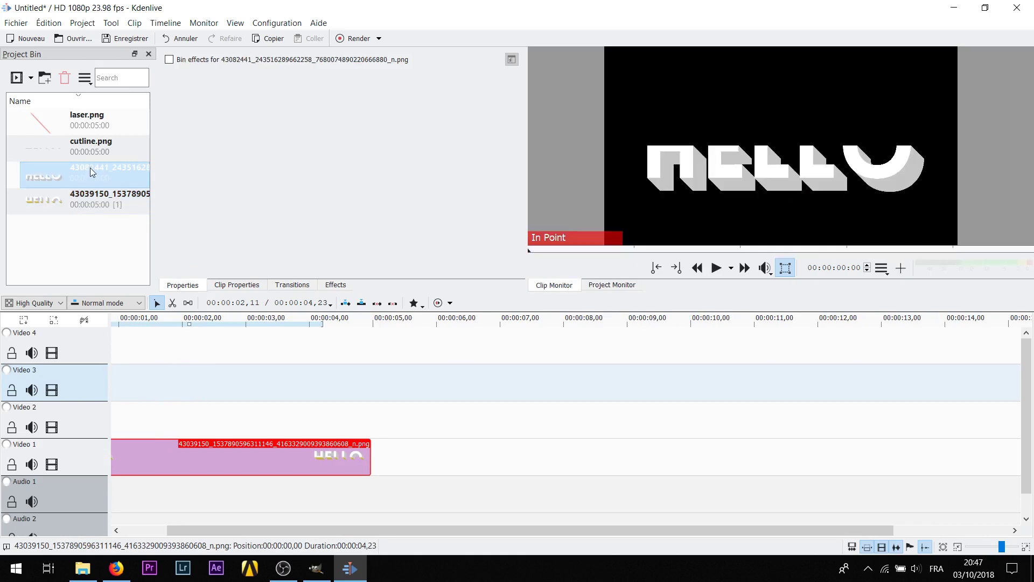
pyautogui.click(85, 121)
pyautogui.moveTo(79, 120); pyautogui.dragTo(138, 429)
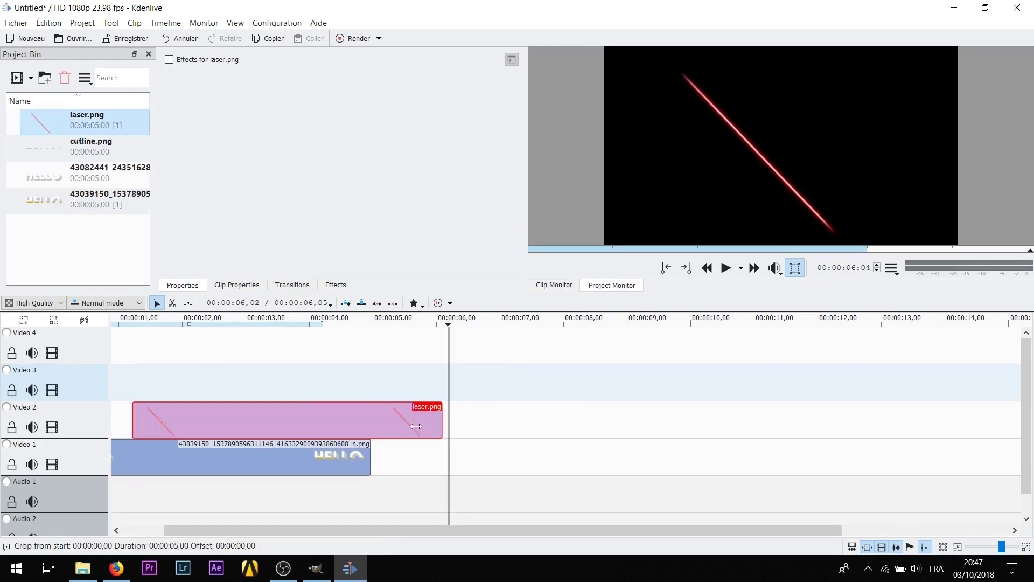
pyautogui.moveTo(416, 426); pyautogui.dragTo(347, 426)
# Step: Put a shortened cutline.png on Video 4 and the second HELLO image on Video 3
pyautogui.click(98, 155)
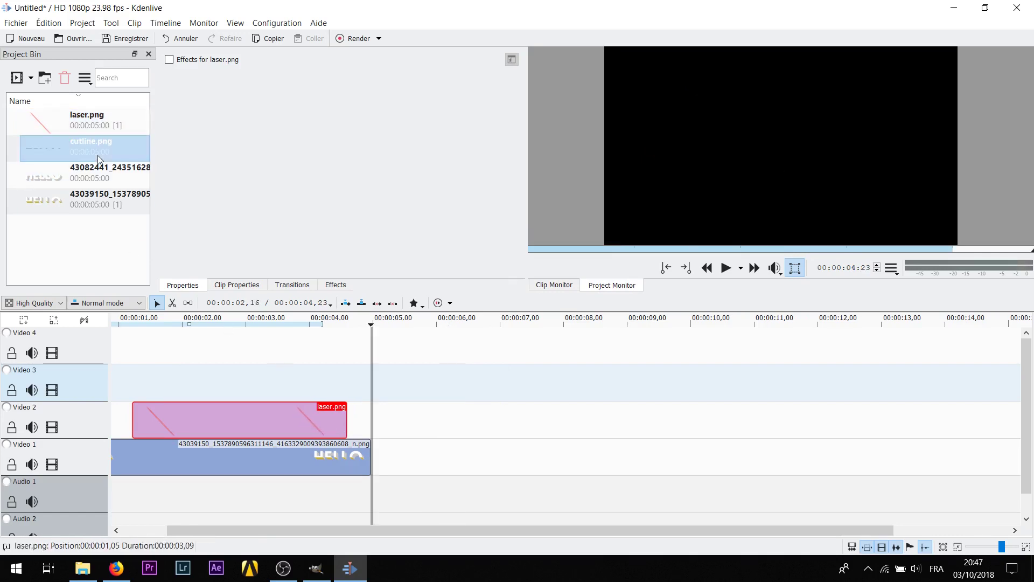
pyautogui.moveTo(99, 155); pyautogui.dragTo(256, 383)
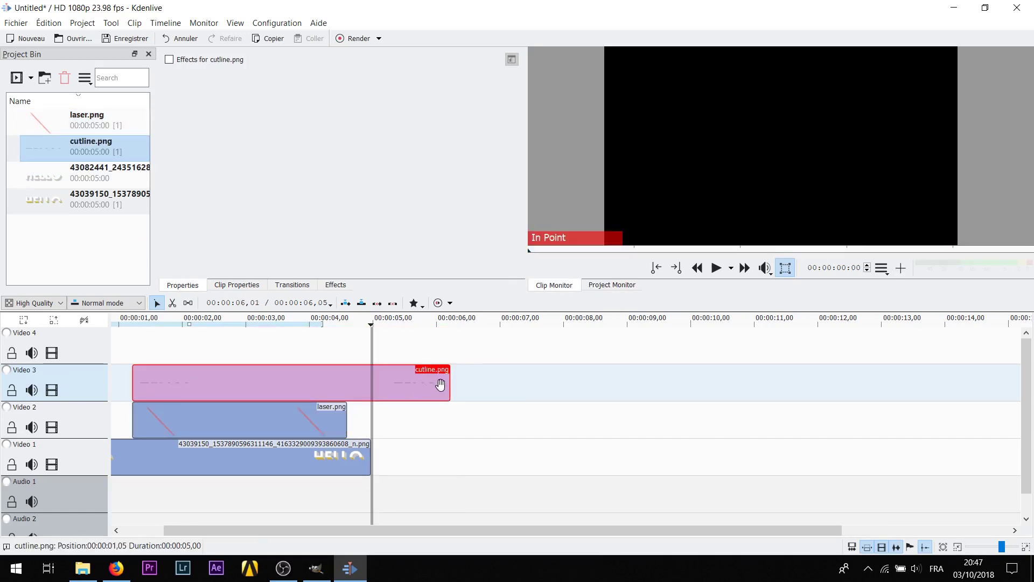
pyautogui.moveTo(427, 385); pyautogui.dragTo(291, 358)
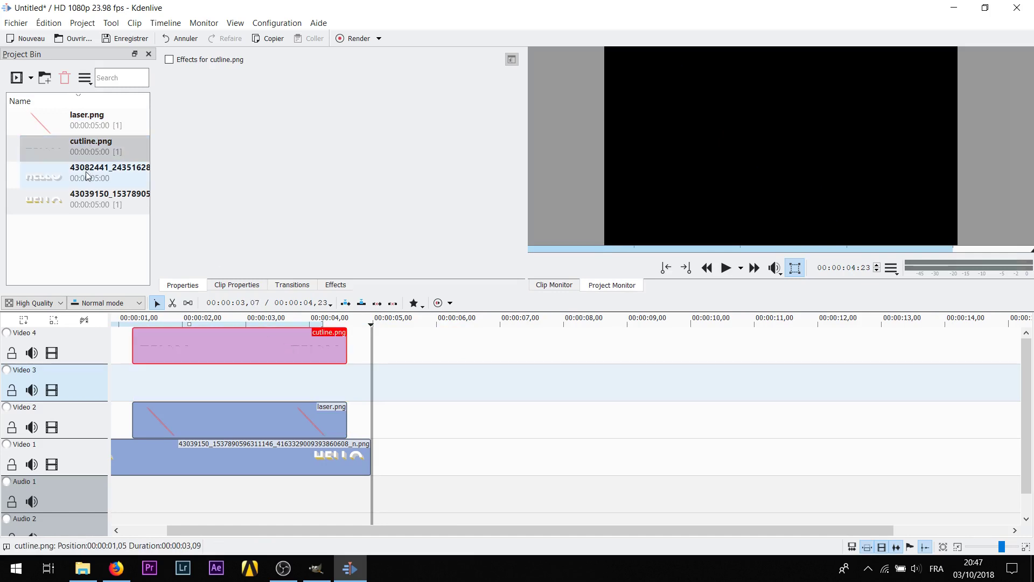
pyautogui.moveTo(86, 171); pyautogui.dragTo(252, 392)
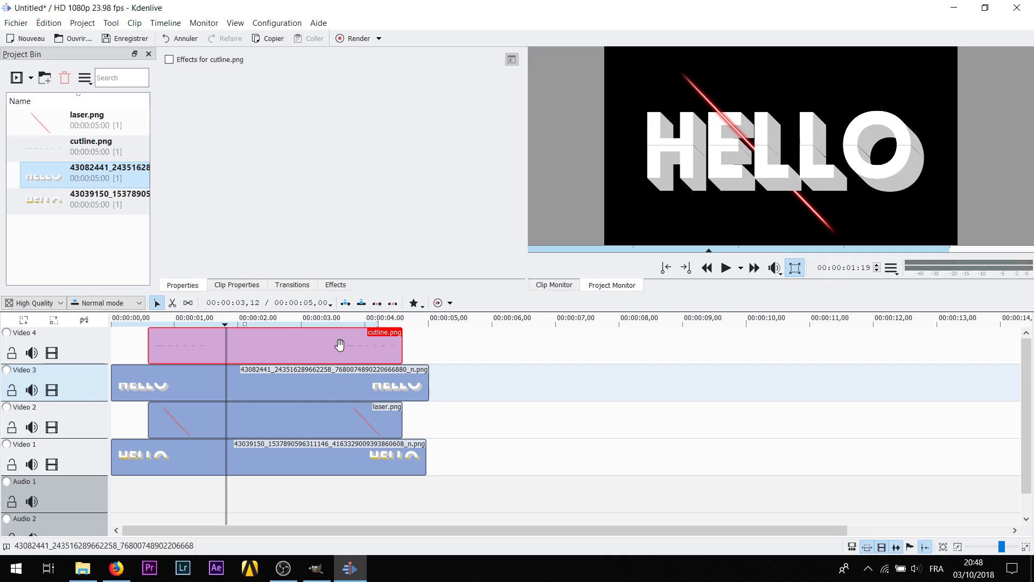
# Step: Apply the Transform effect, found by searching 'transform', to the laser.png clip on Video 2
pyautogui.click(261, 426)
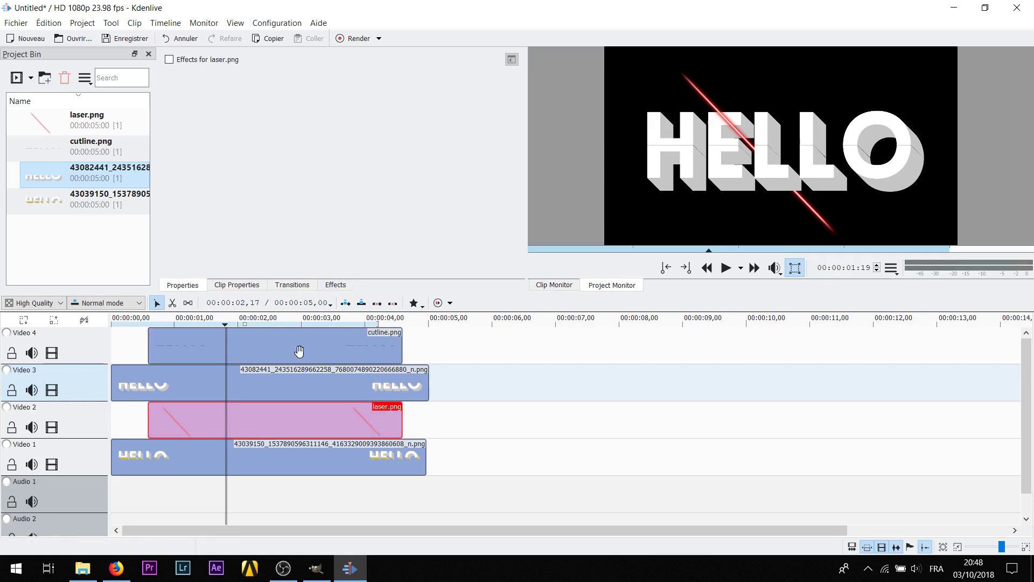
pyautogui.click(336, 284)
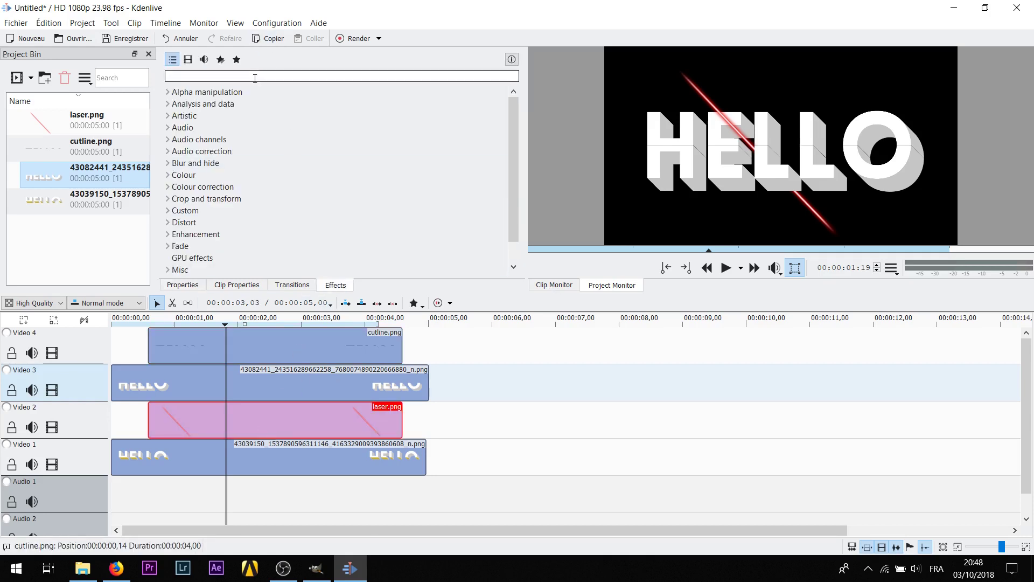
pyautogui.write('transform')
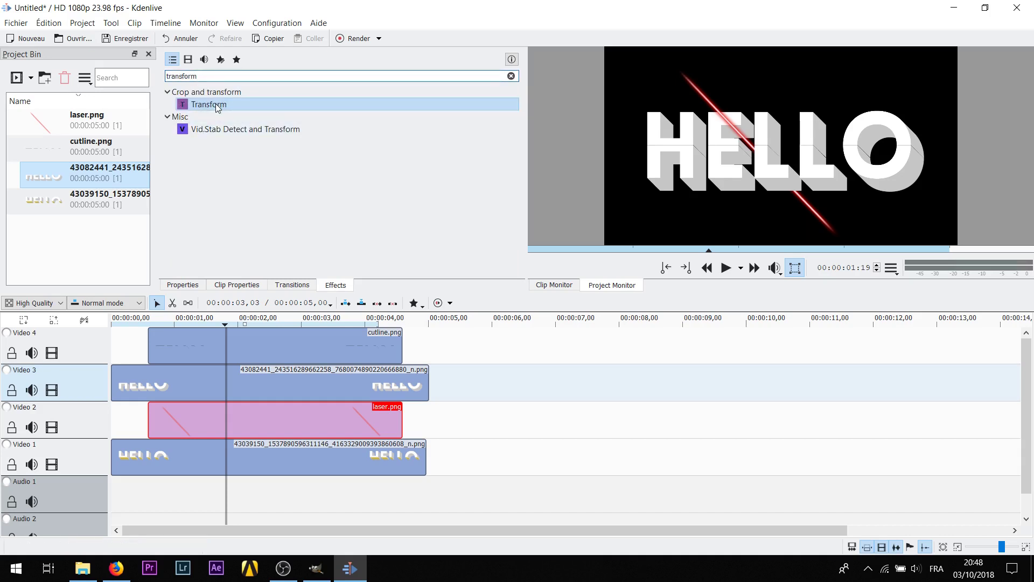
pyautogui.moveTo(217, 107); pyautogui.dragTo(273, 416)
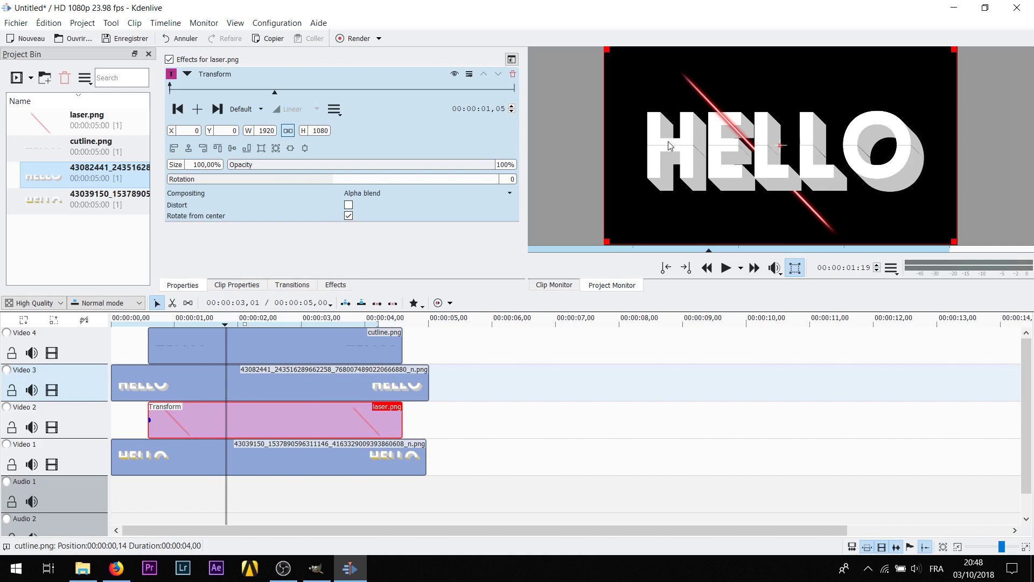
# Step: Keyframe the laser's X from -1250 at the clip start to the right at its end, then preview
pyautogui.moveTo(669, 145); pyautogui.dragTo(534, 144)
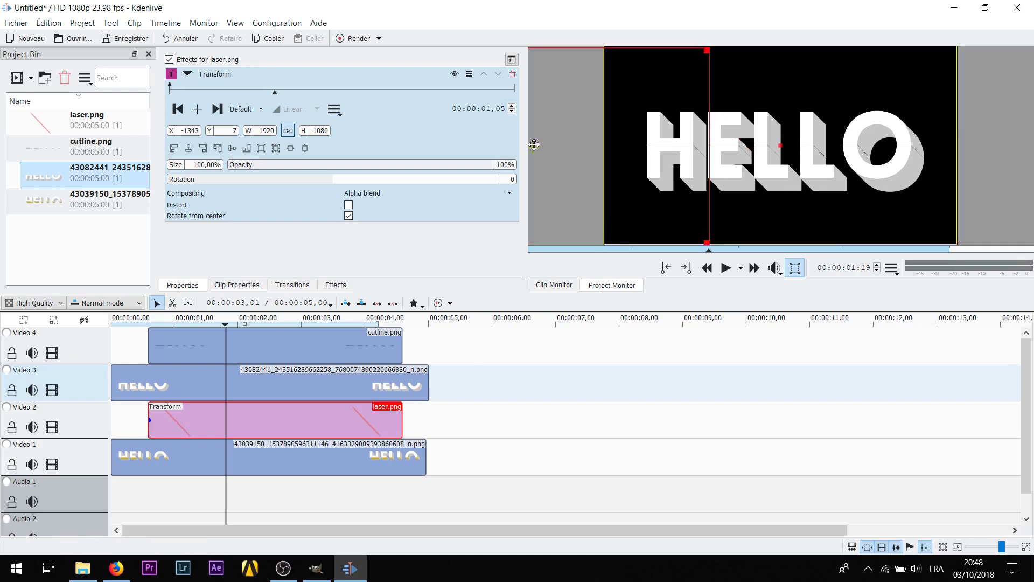
pyautogui.click(177, 109)
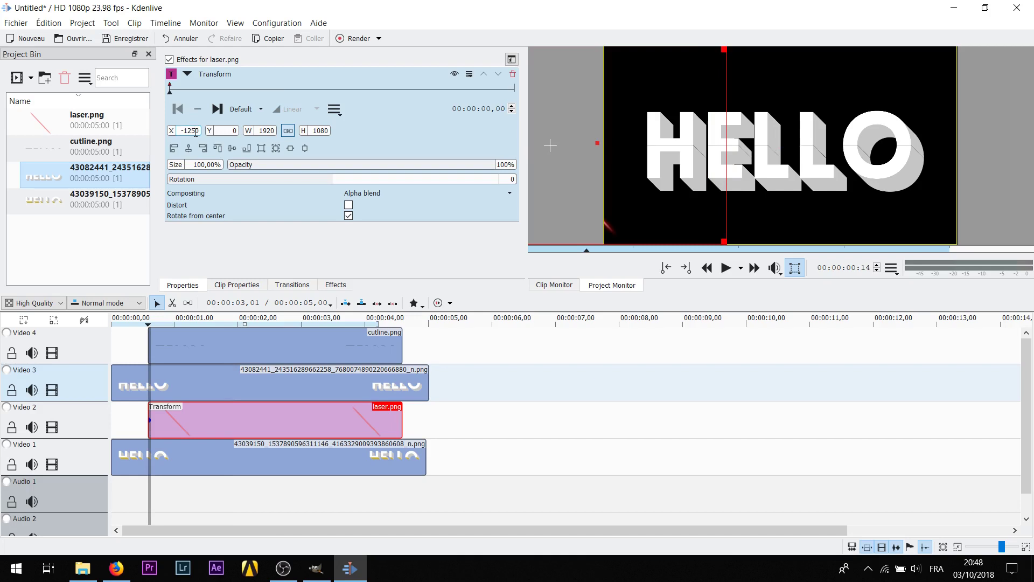
pyautogui.hotkey('alt', 'Right')
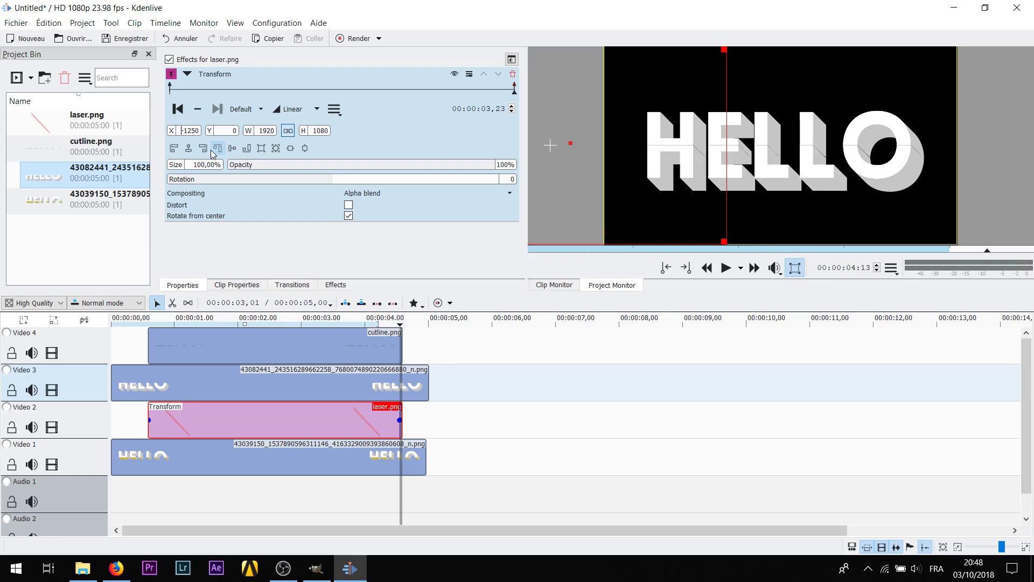
pyautogui.moveTo(186, 131); pyautogui.dragTo(192, 131)
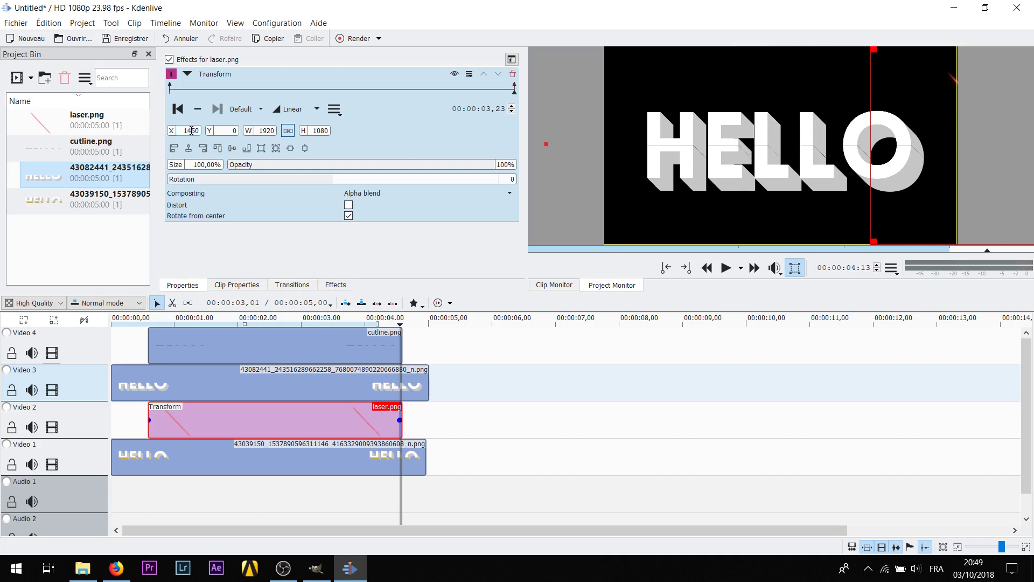
pyautogui.click(724, 269)
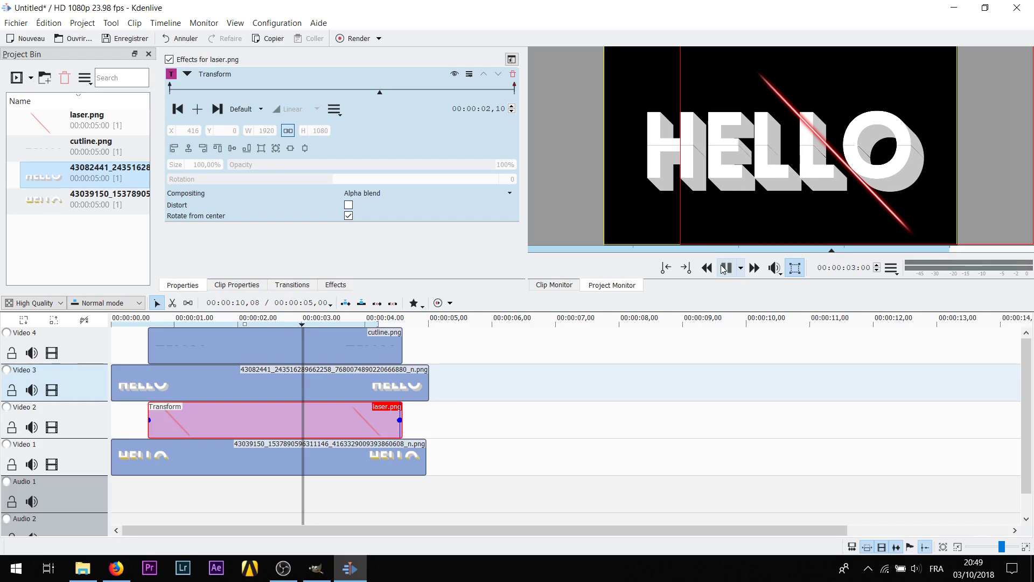
pyautogui.click(723, 269)
# Step: Search the Effects list for 'roto'
pyautogui.click(336, 285)
pyautogui.click(255, 76)
pyautogui.write('roto')
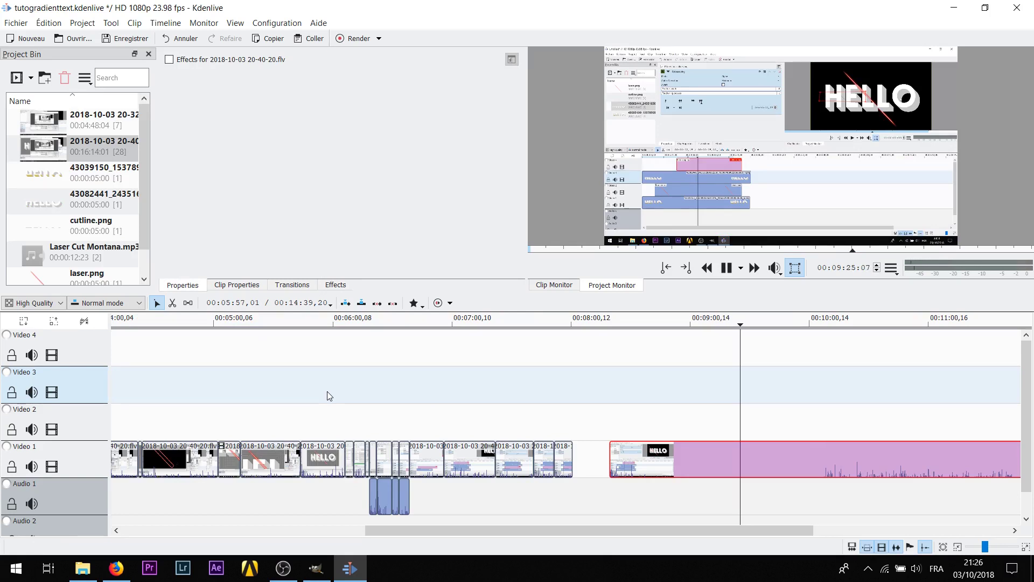
# Step: Zoom the tutogradienttext timeline and return the playhead to the project start
pyautogui.scroll(5, 330, 396)
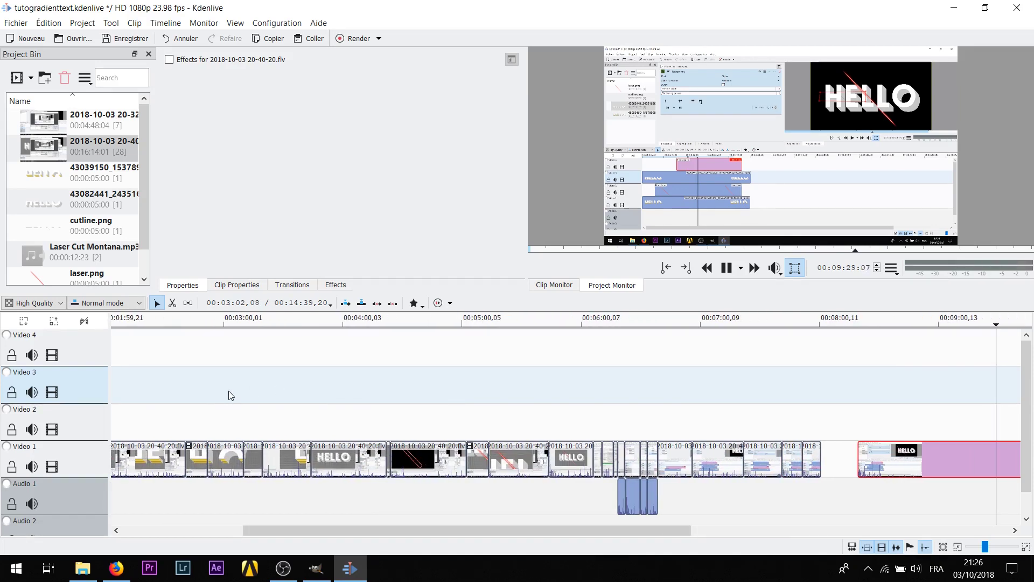
pyautogui.scroll(-1, 228, 390)
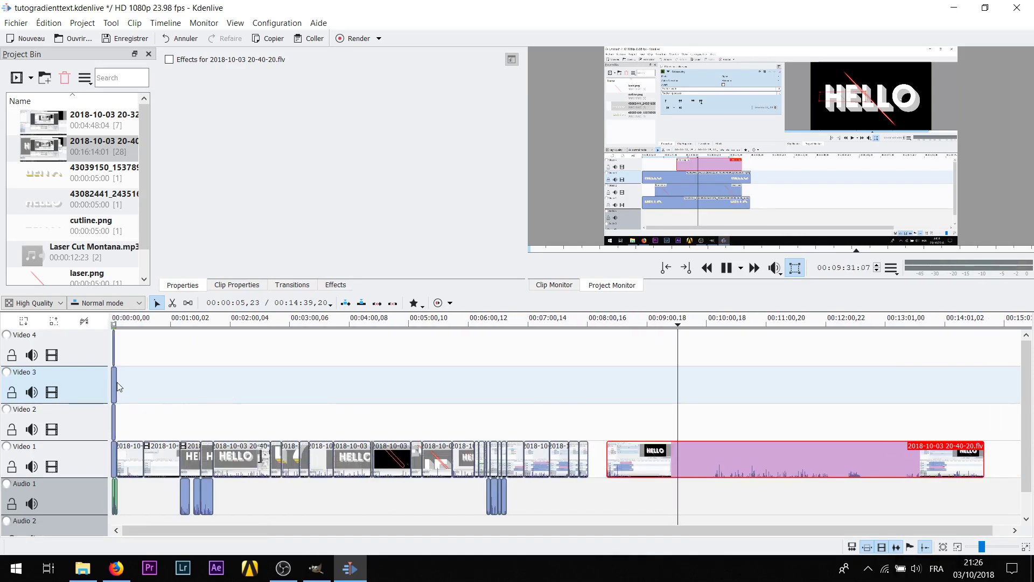
pyautogui.scroll(2, 215, 387)
pyautogui.scroll(-3, 215, 387)
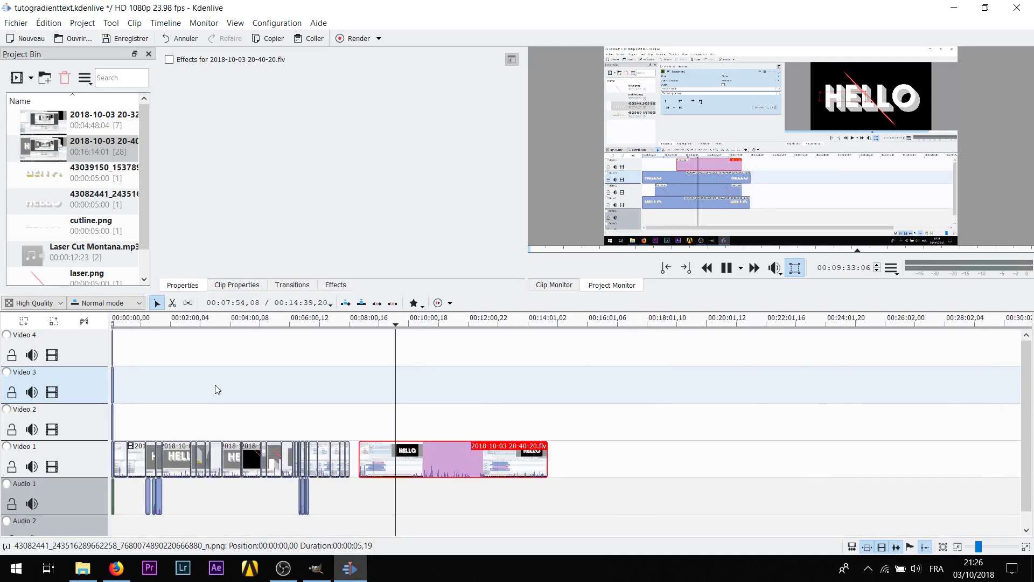
pyautogui.click(116, 343)
pyautogui.click(117, 343)
pyautogui.scroll(3, 117, 343)
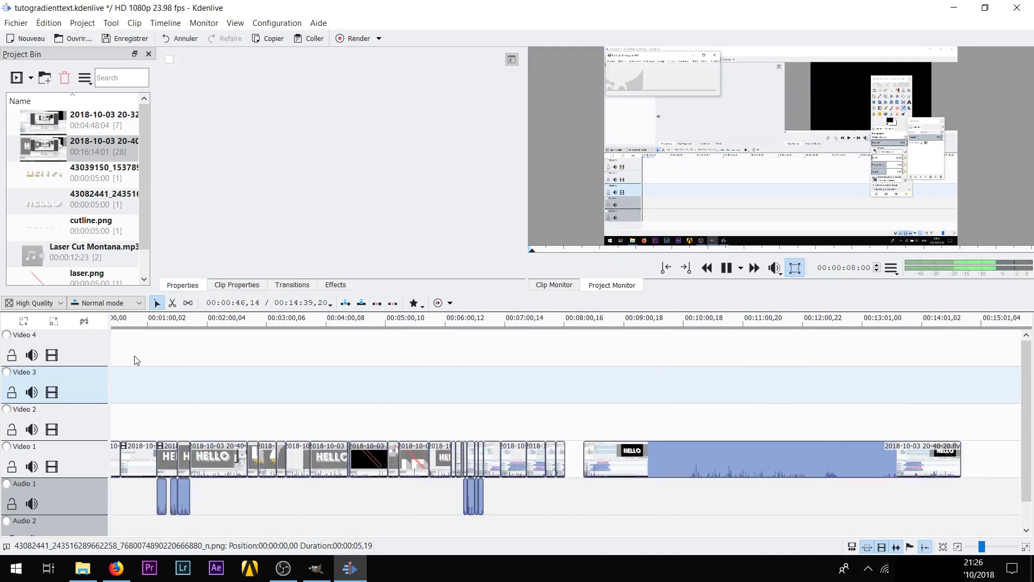
# Step: Stop playback and place the playhead at 00:00:03,00 on the ruler
pyautogui.click(728, 268)
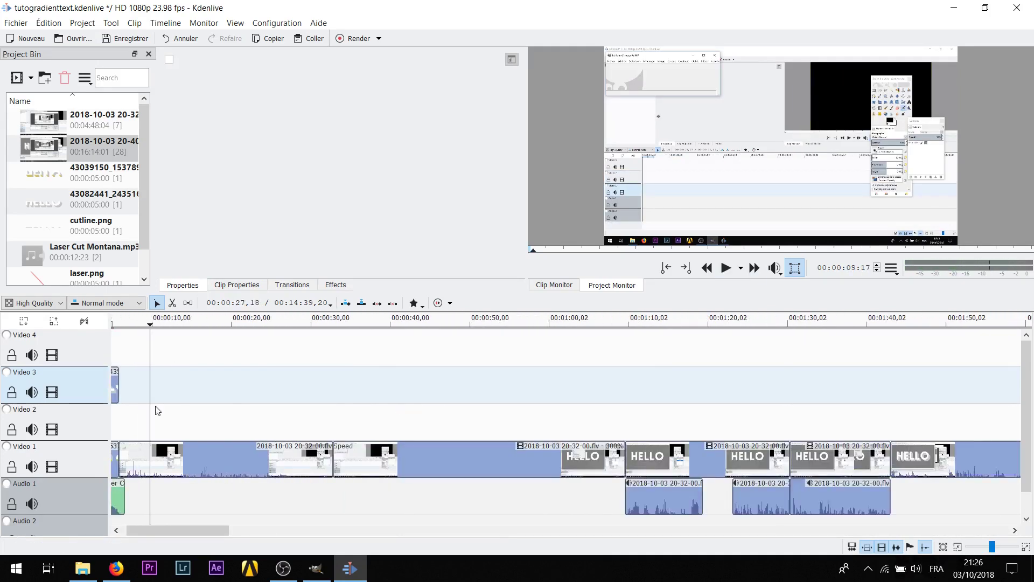
pyautogui.scroll(3, 132, 416)
pyautogui.scroll(2, 132, 416)
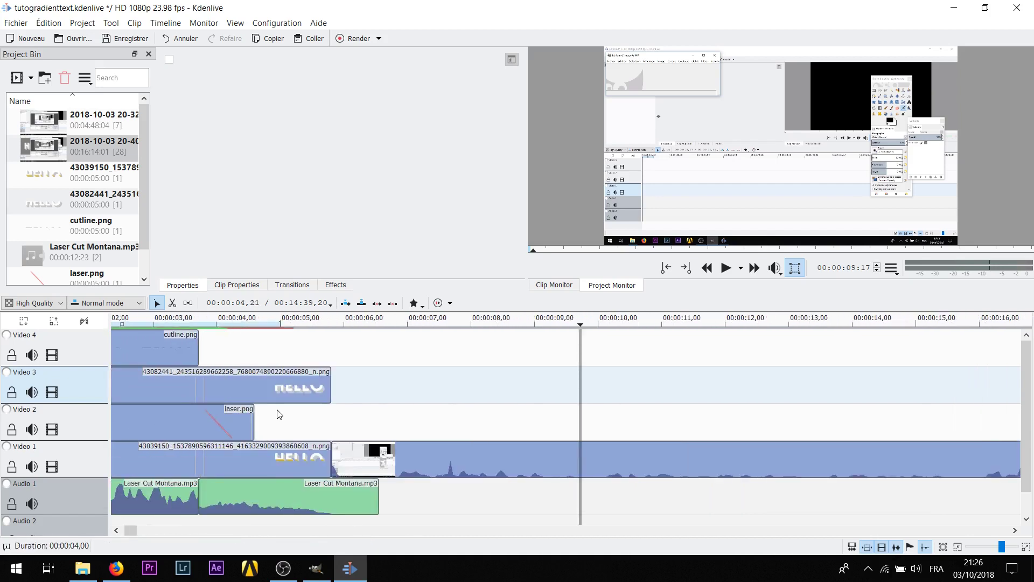
pyautogui.click(258, 324)
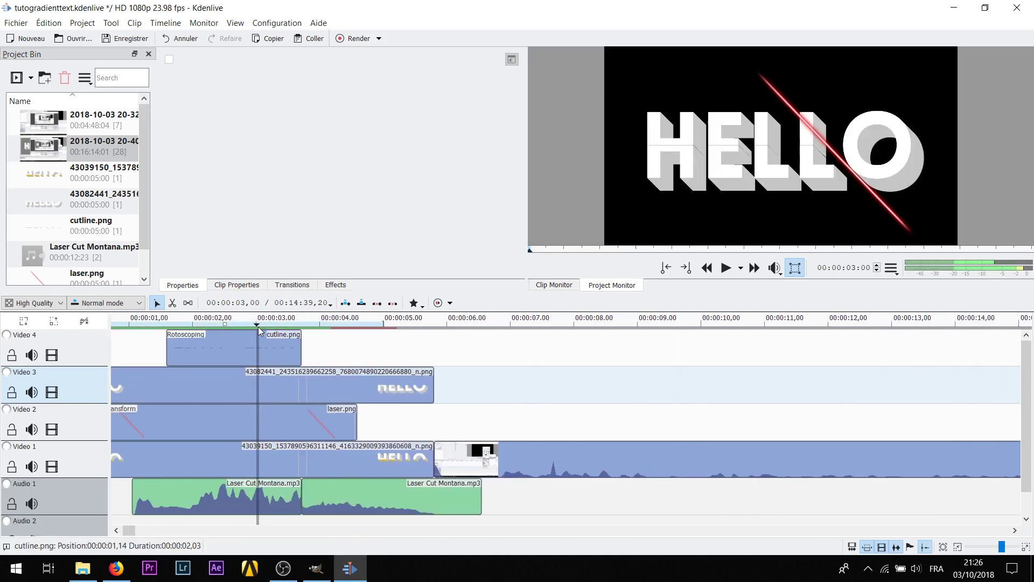
# Step: Scrub the laser sweep back to 00:00:01,23 and advance one frame
pyautogui.moveTo(171, 325); pyautogui.dragTo(188, 326)
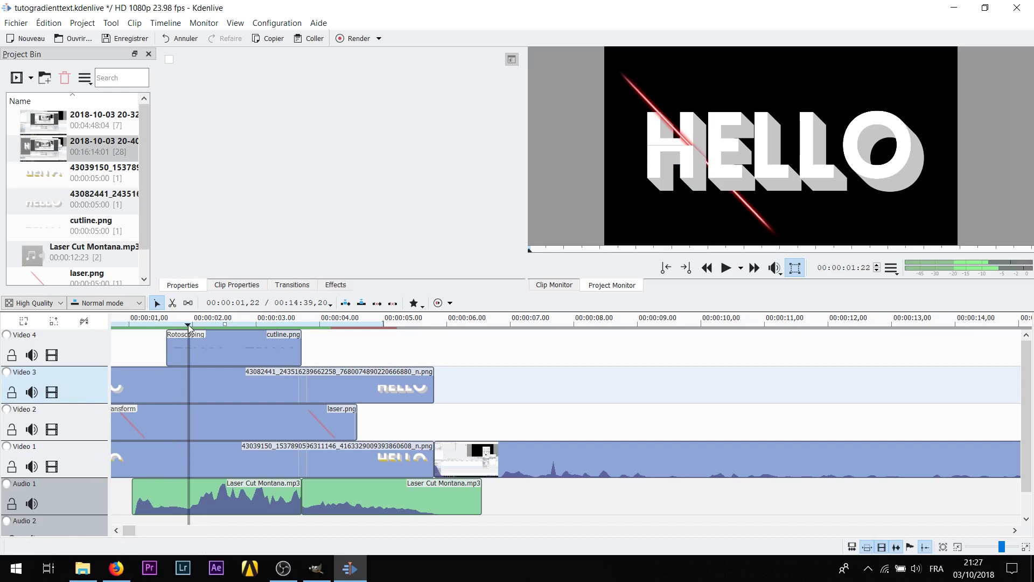
pyautogui.click(193, 326)
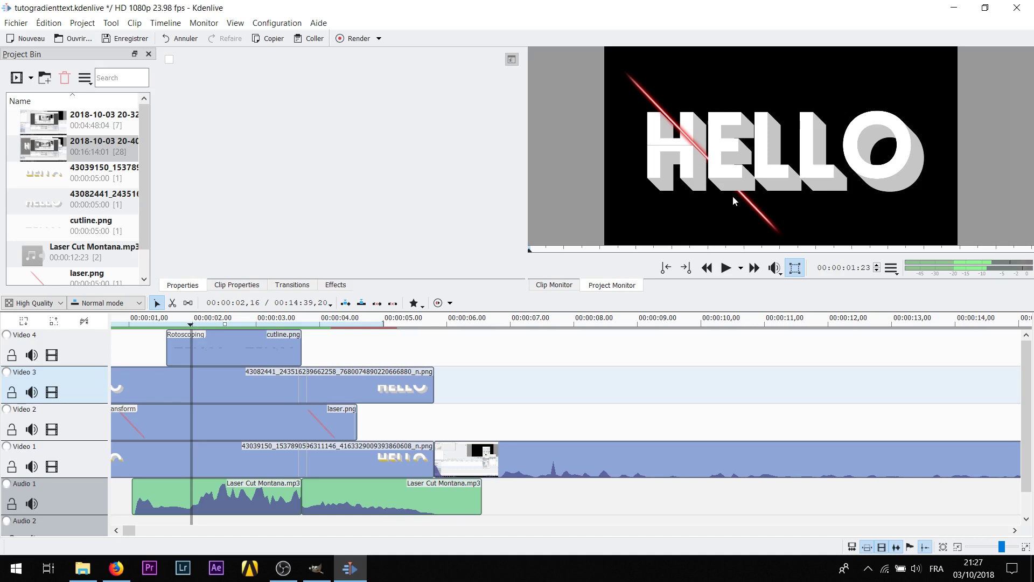
pyautogui.press('Right')
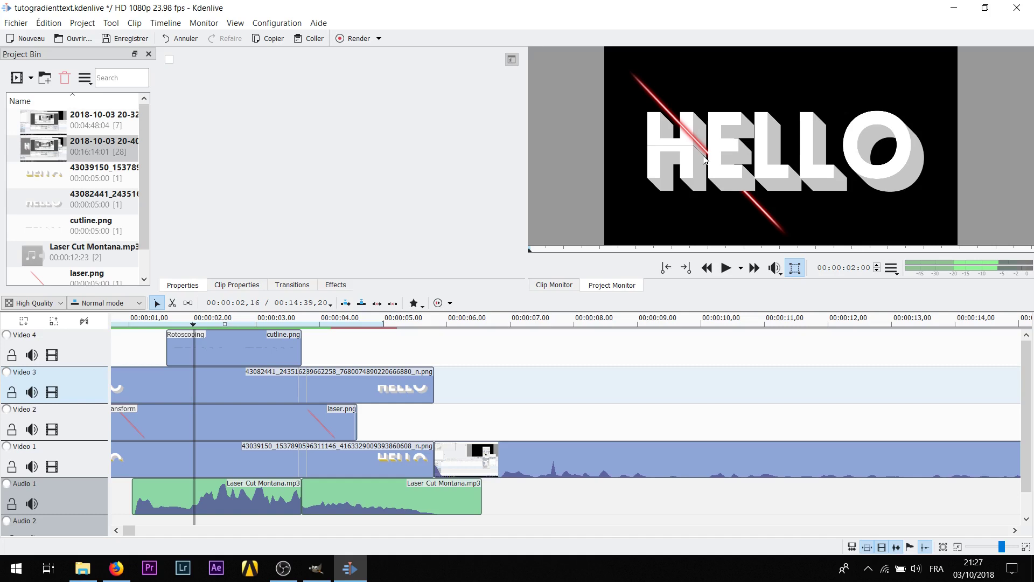
# Step: Check the Video 3 HELLO clip's Transform, then bring up cutline.png's Rotoscoping settings
pyautogui.scroll(-4, 609, 390)
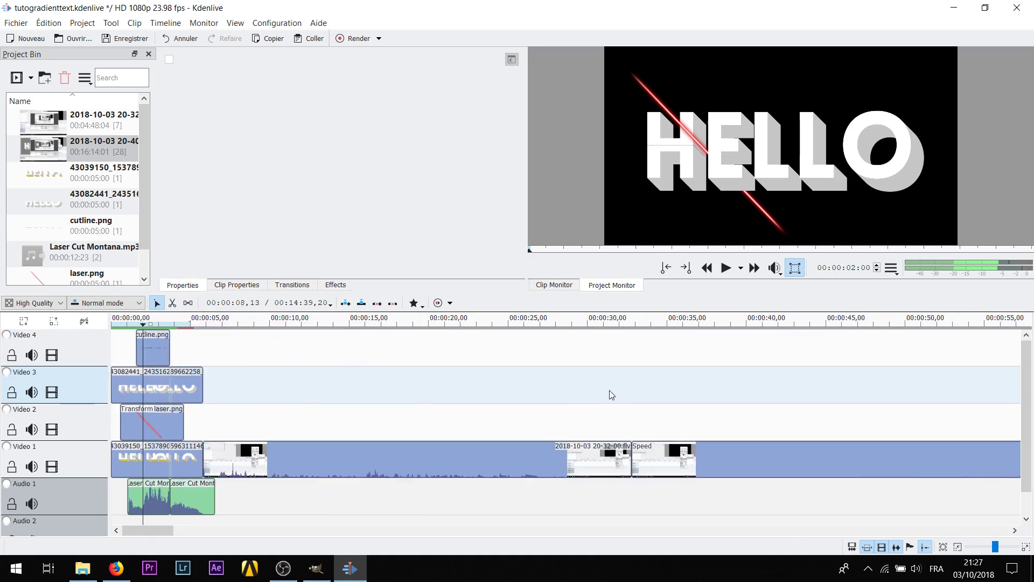
pyautogui.scroll(-2, 609, 390)
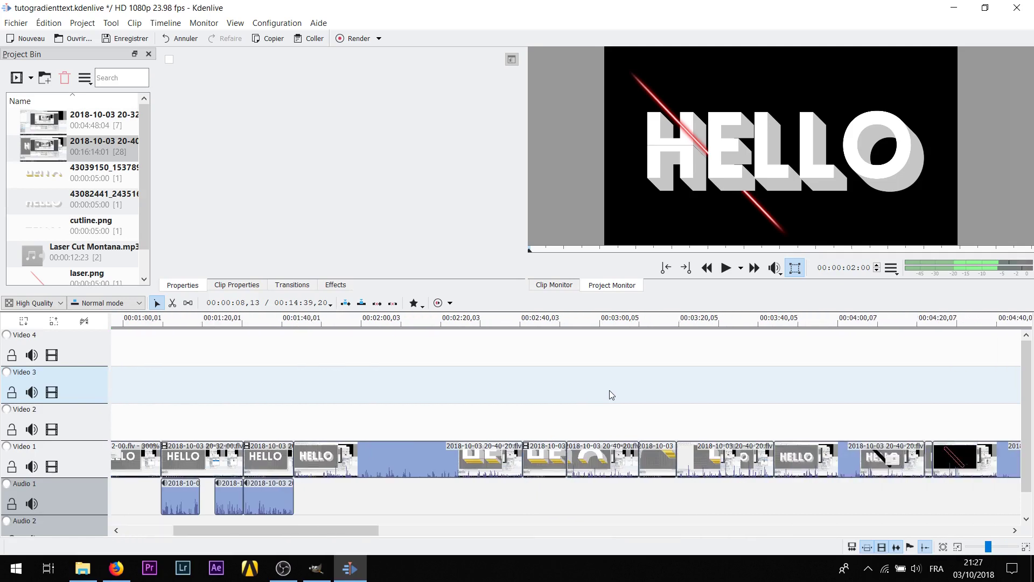
pyautogui.scroll(2, 610, 390)
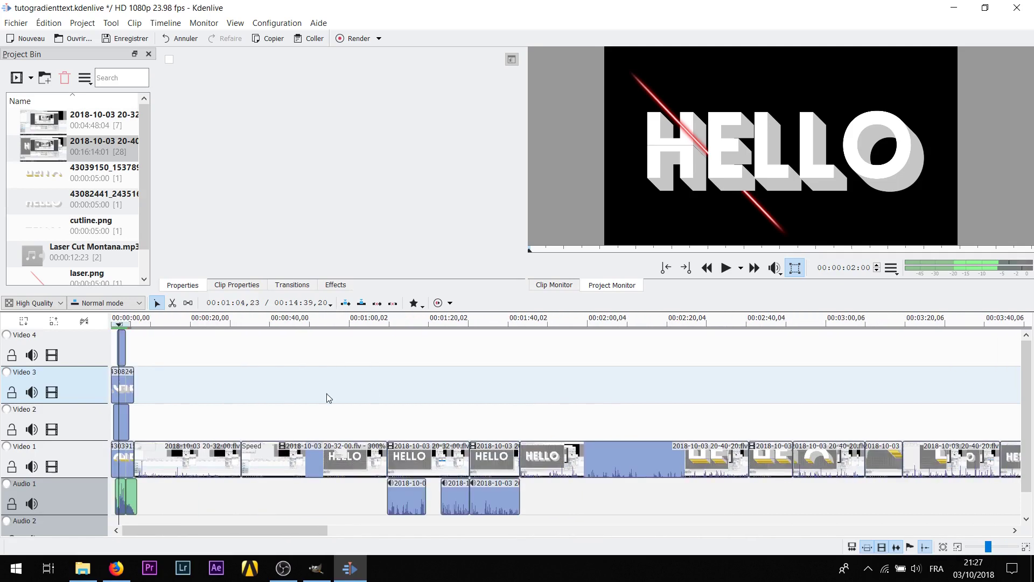
pyautogui.scroll(4, 204, 409)
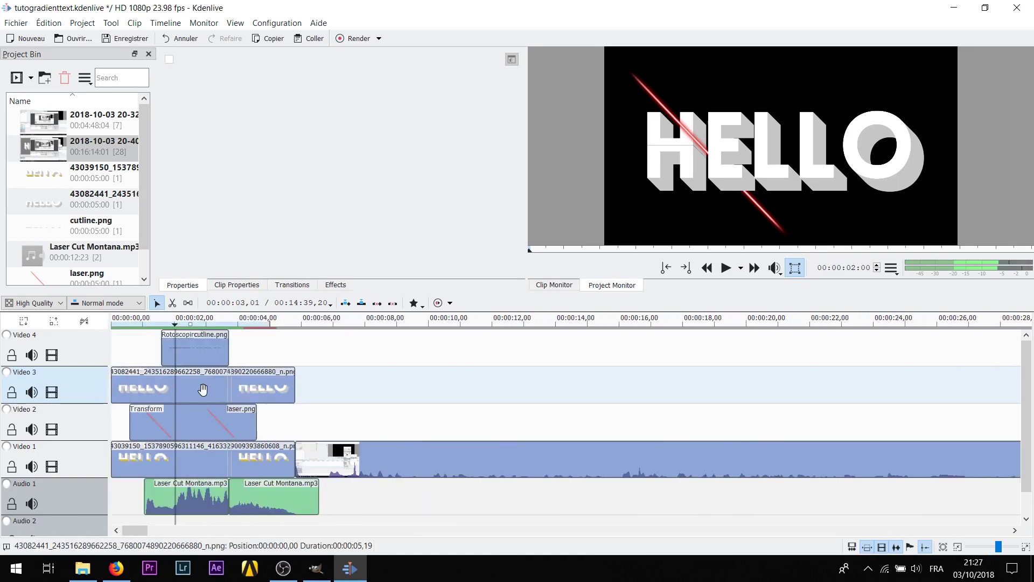
pyautogui.click(198, 390)
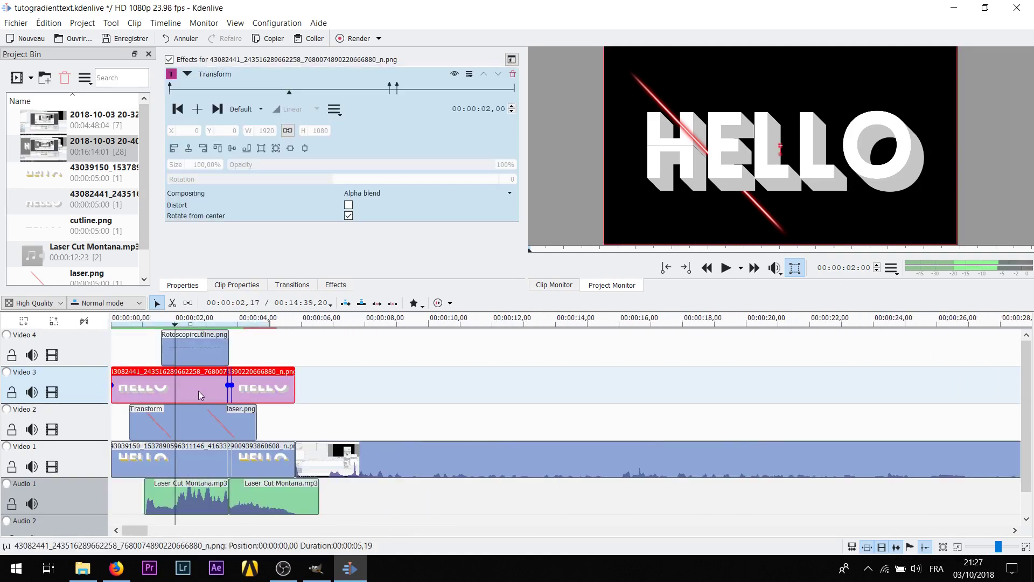
pyautogui.click(192, 354)
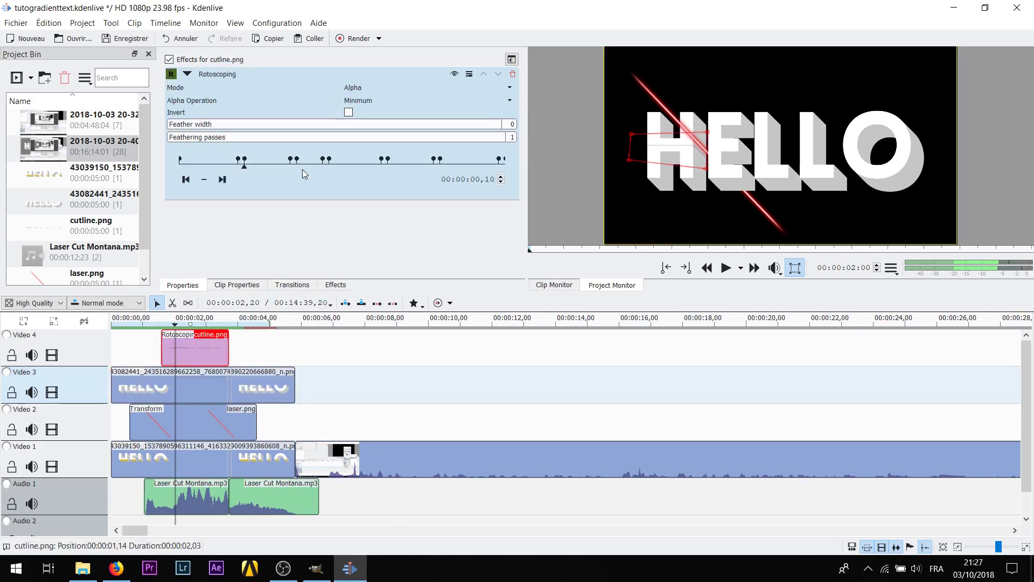
# Step: Step through cutline.png's Rotoscoping keyframes, from the 1,16 keyframe to the clip end
pyautogui.click(288, 166)
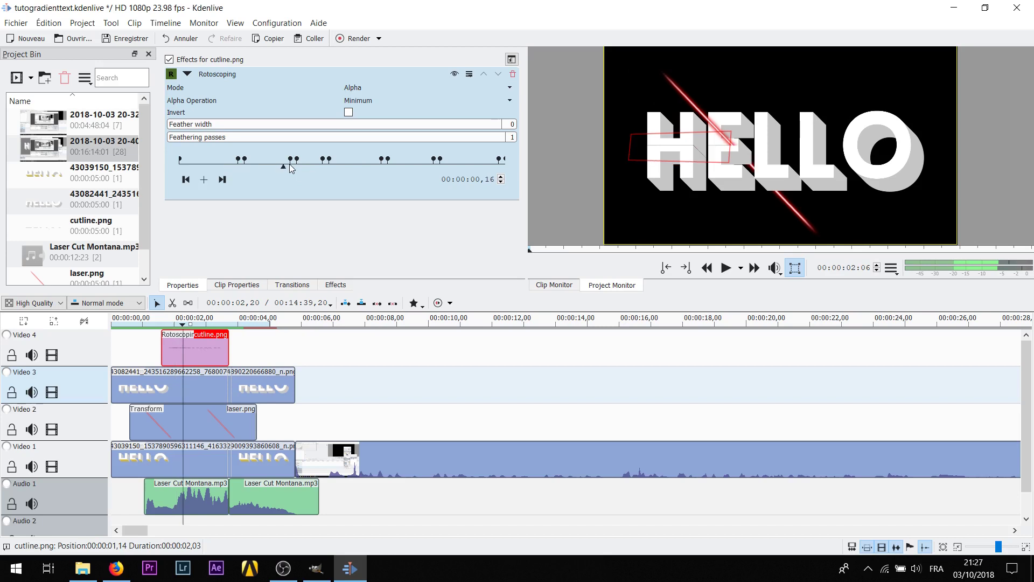
pyautogui.click(292, 167)
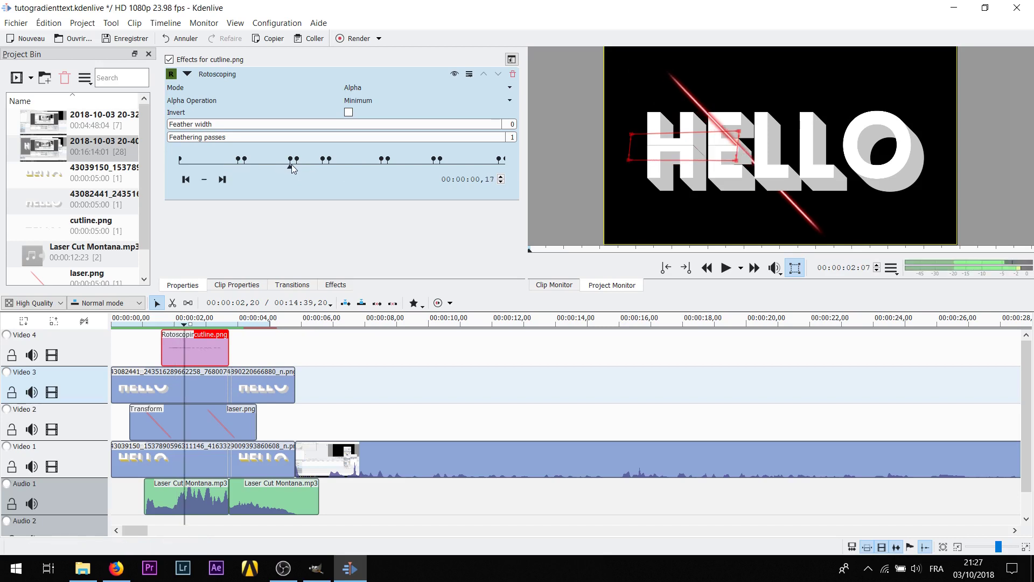
pyautogui.click(300, 168)
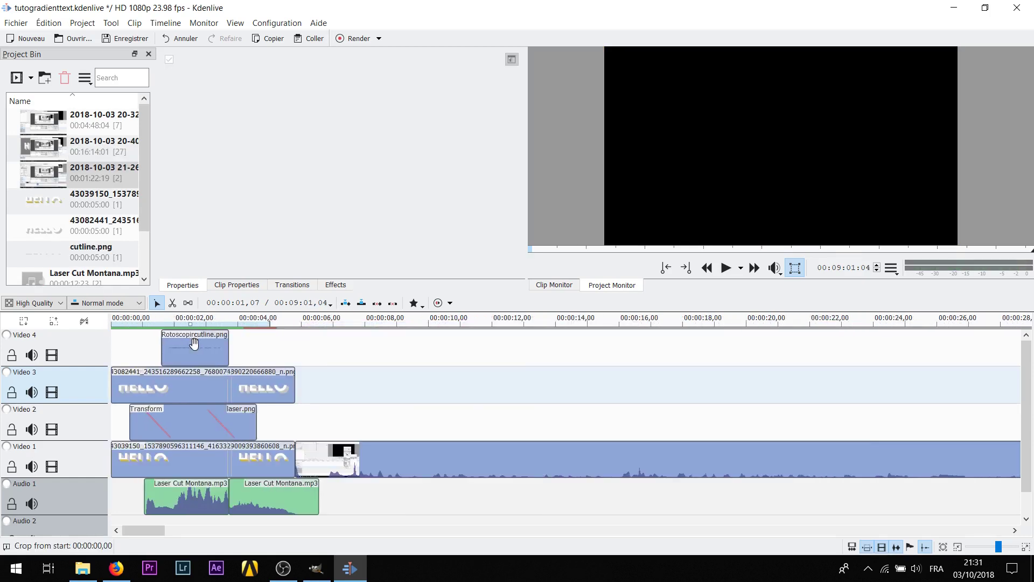
pyautogui.scroll(5, 199, 339)
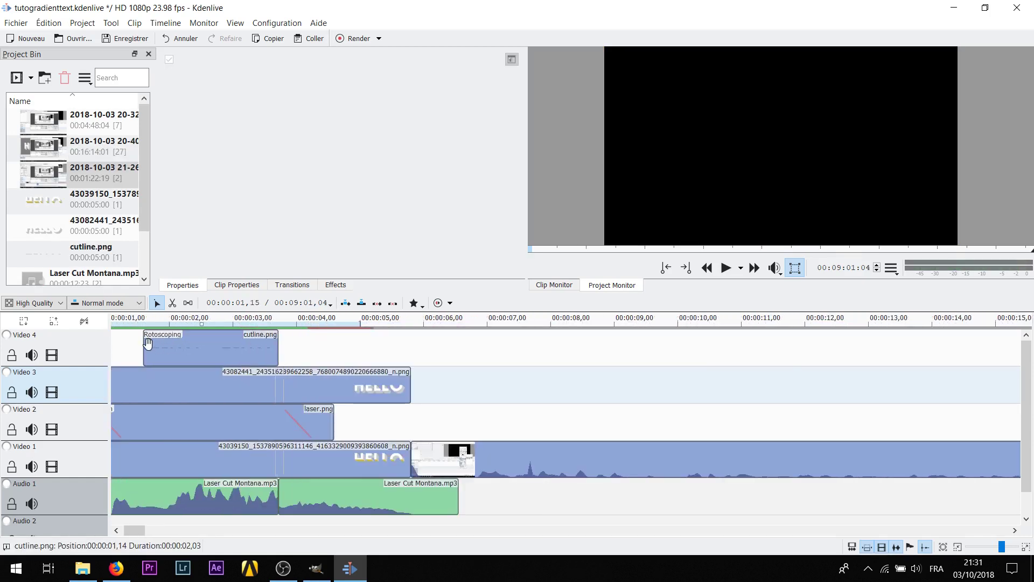
pyautogui.click(213, 322)
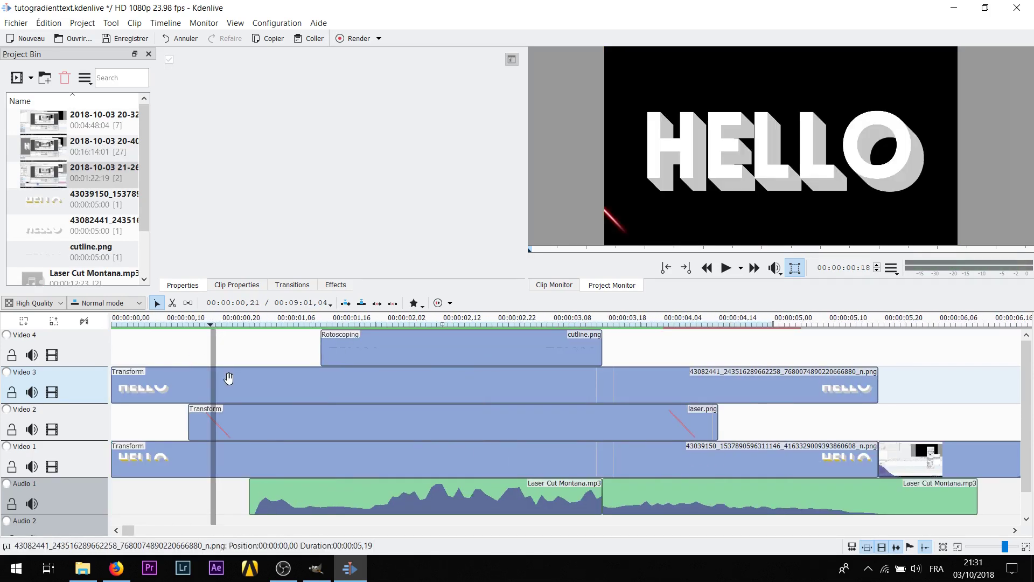
pyautogui.click(415, 348)
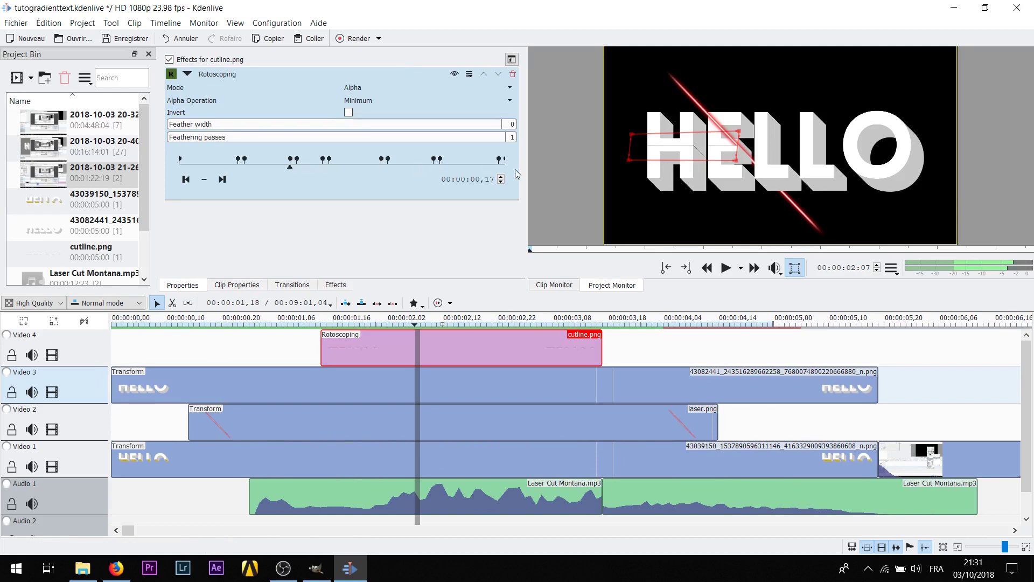
pyautogui.click(444, 165)
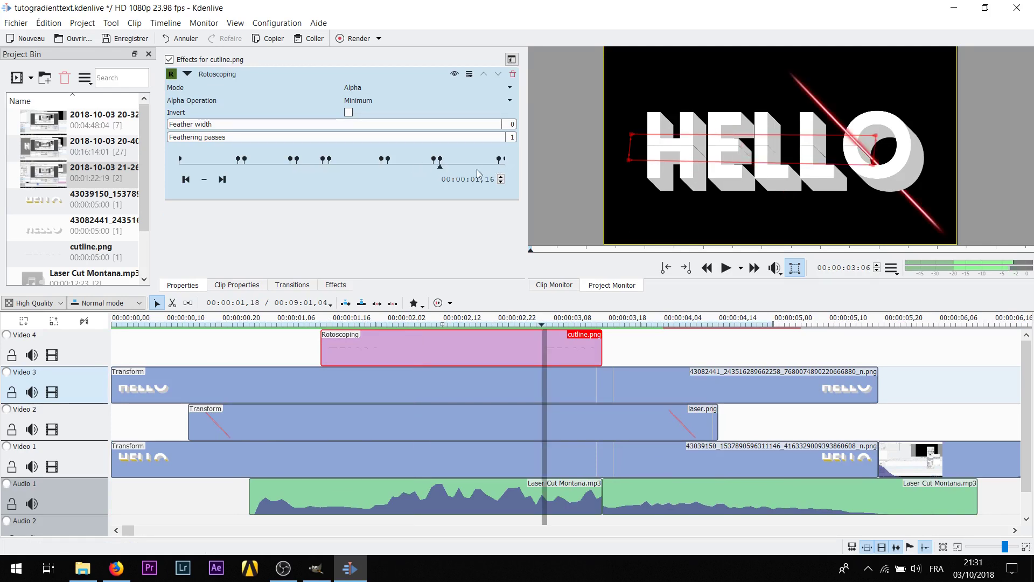
pyautogui.click(224, 179)
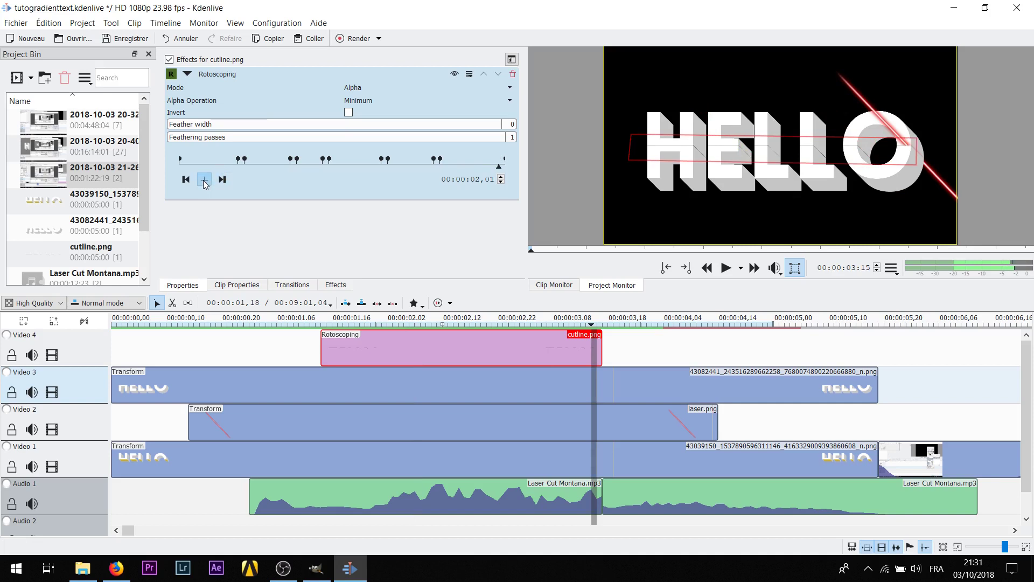
pyautogui.click(223, 179)
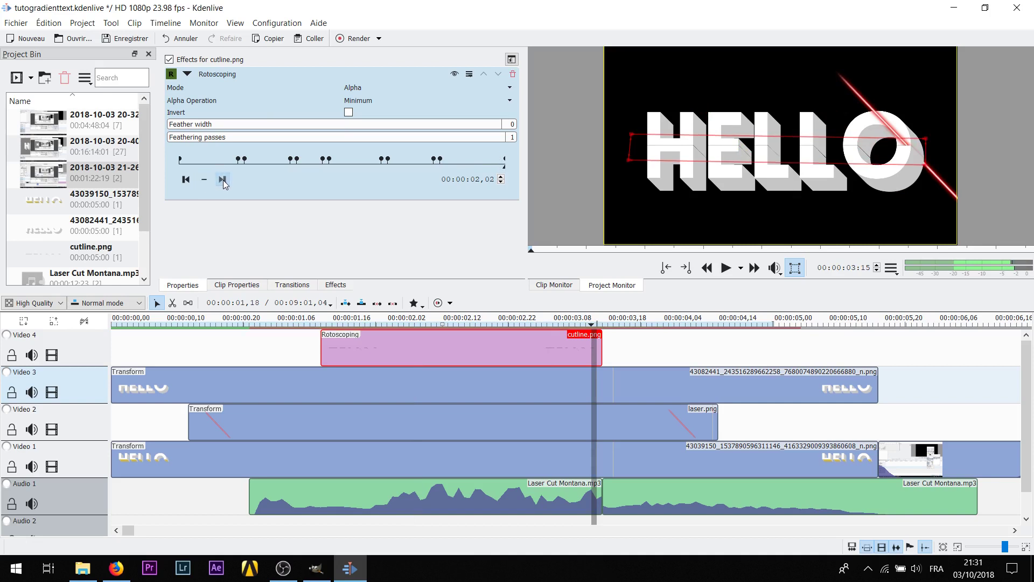
pyautogui.click(441, 165)
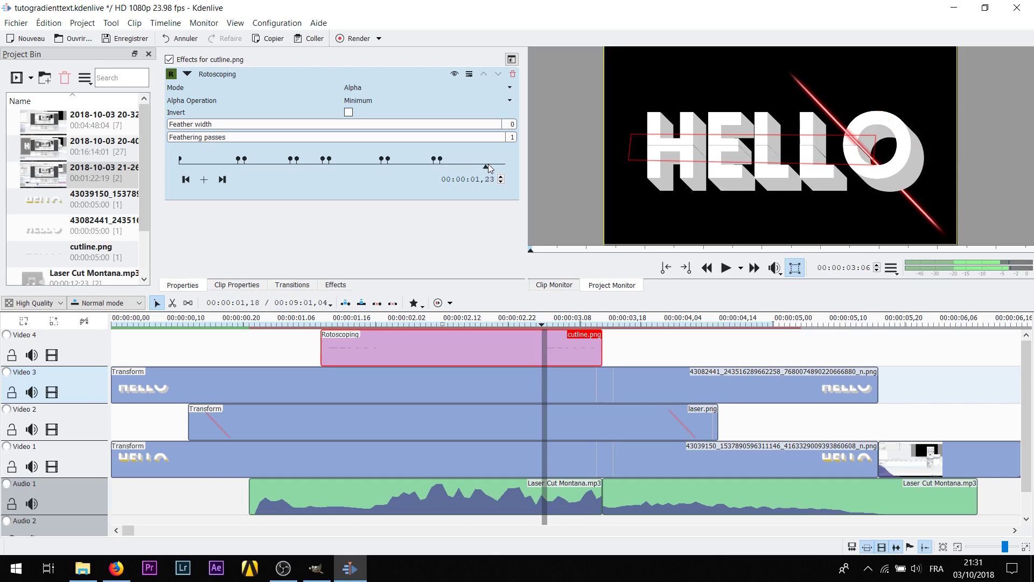
# Step: Add a Rotoscoping keyframe at the cutline clip end and stretch the mask's right corners past the O
pyautogui.moveTo(488, 168); pyautogui.dragTo(493, 168)
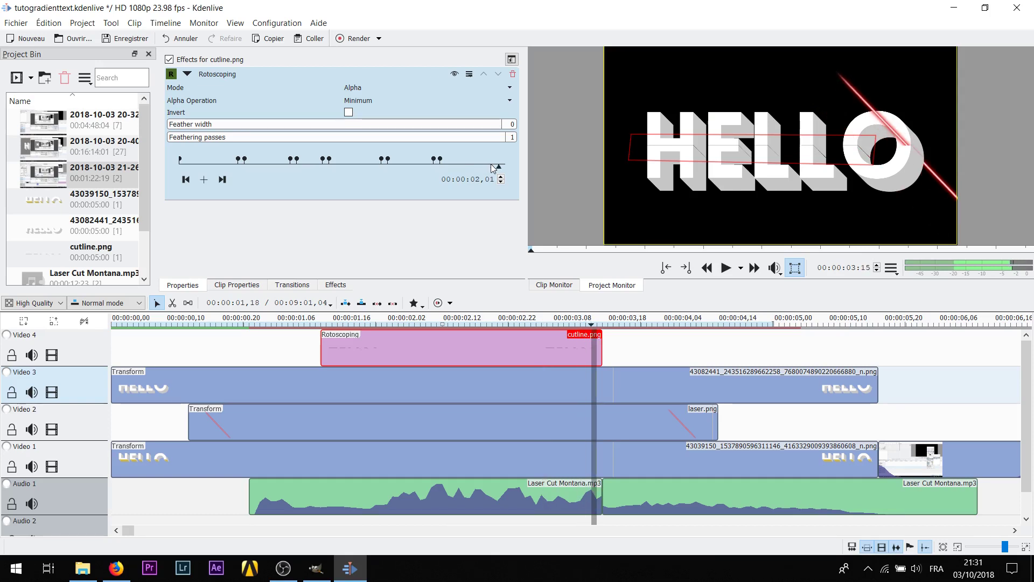
pyautogui.click(203, 179)
pyautogui.moveTo(877, 137); pyautogui.dragTo(906, 136)
pyautogui.moveTo(873, 165); pyautogui.dragTo(909, 166)
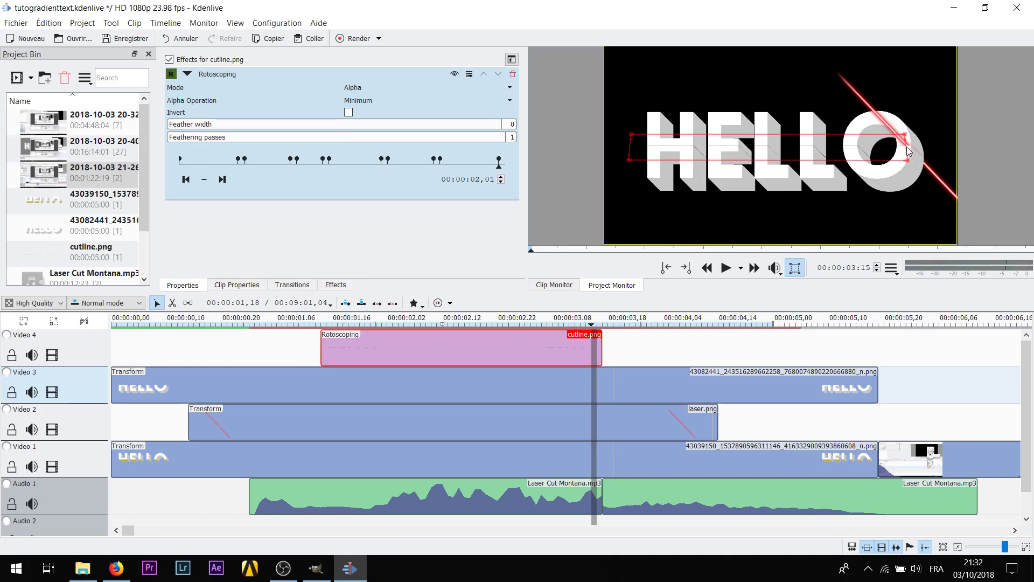
pyautogui.click(504, 163)
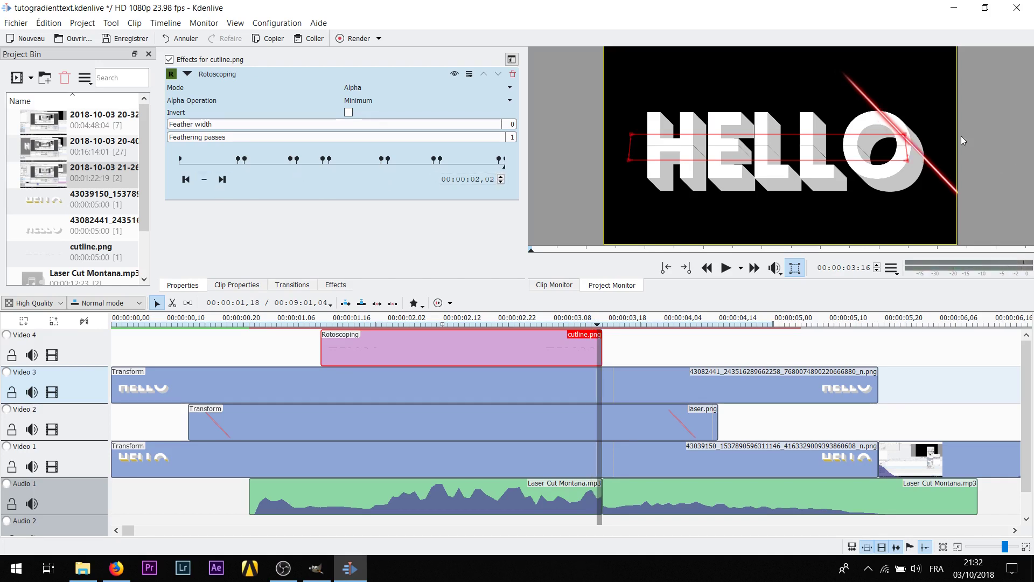
pyautogui.moveTo(904, 135); pyautogui.dragTo(927, 169)
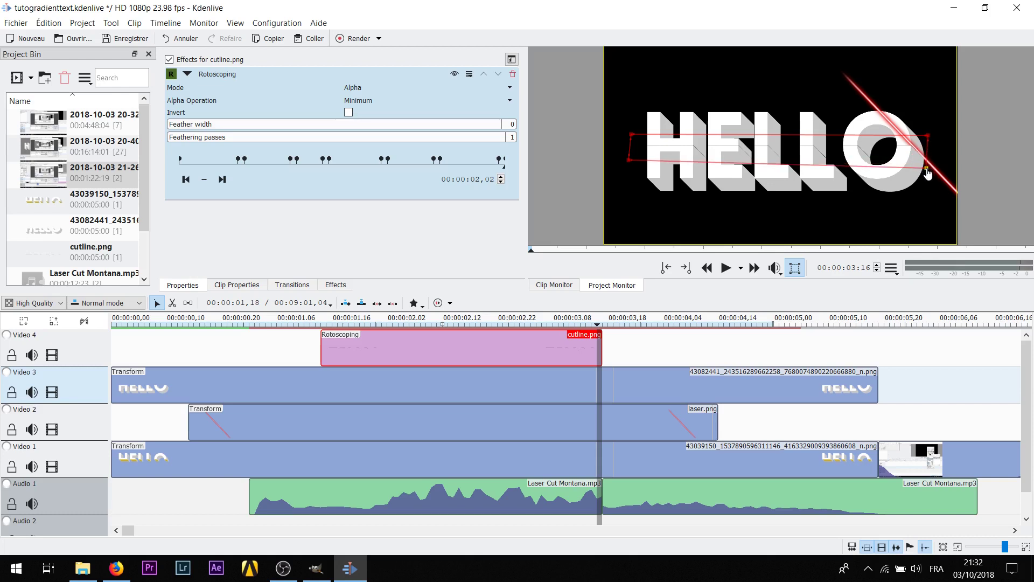
pyautogui.click(598, 327)
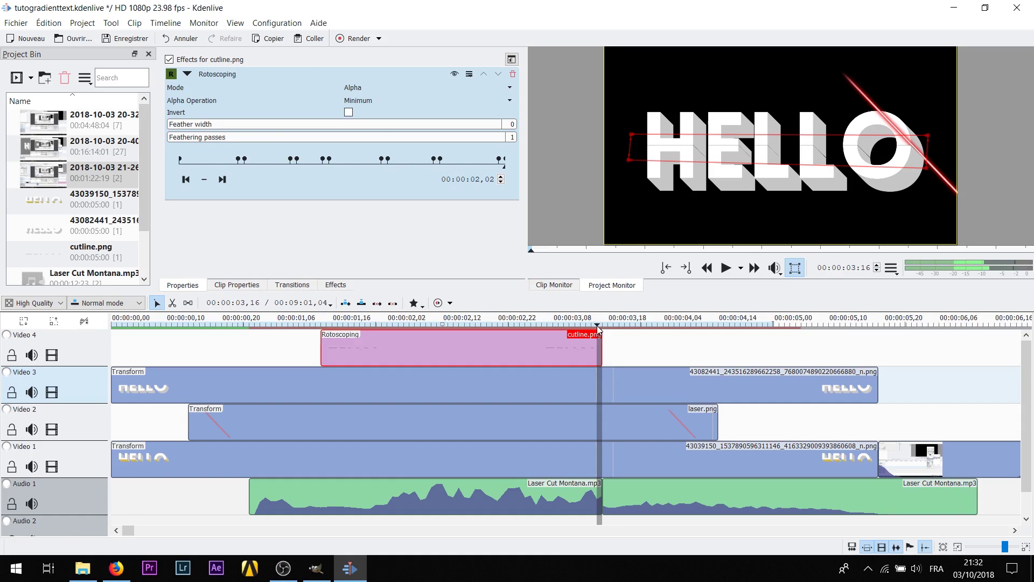
pyautogui.click(557, 393)
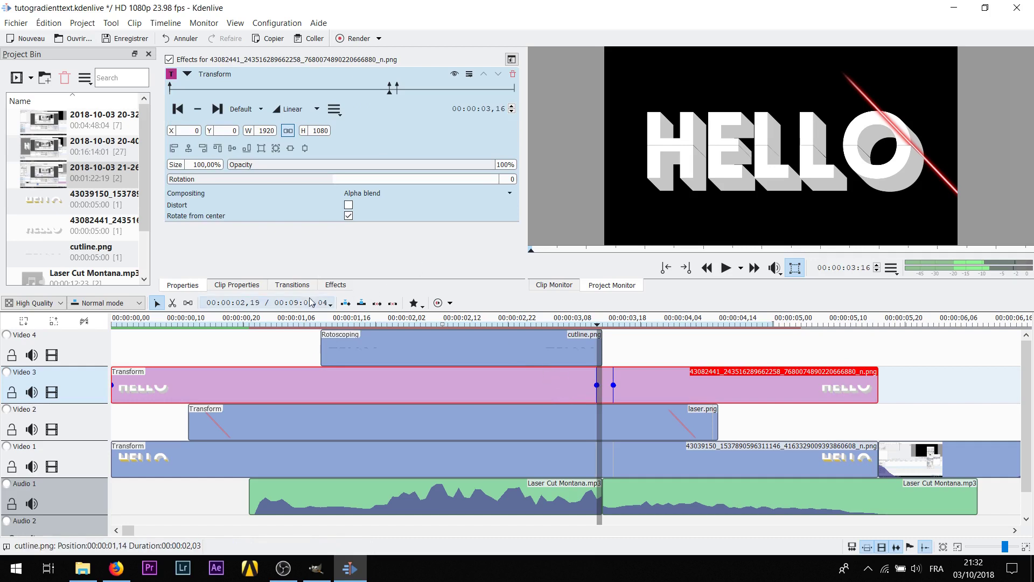
# Step: Search Effects for 'transfo', then move to the Video 3 HELLO clip's second Transform keyframe for Y 48
pyautogui.click(297, 284)
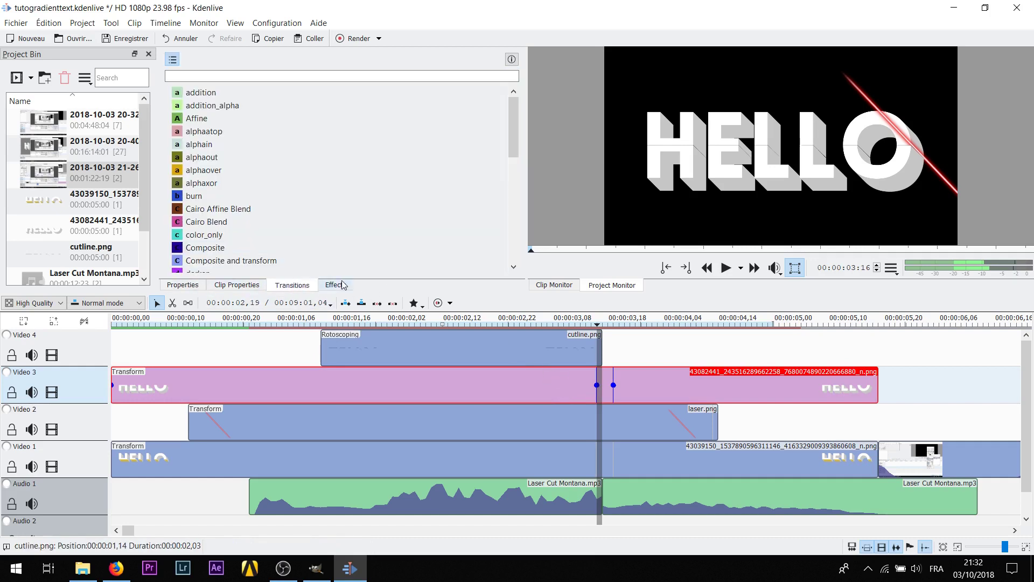
pyautogui.click(336, 285)
pyautogui.doubleClick(262, 80)
pyautogui.write('transfo')
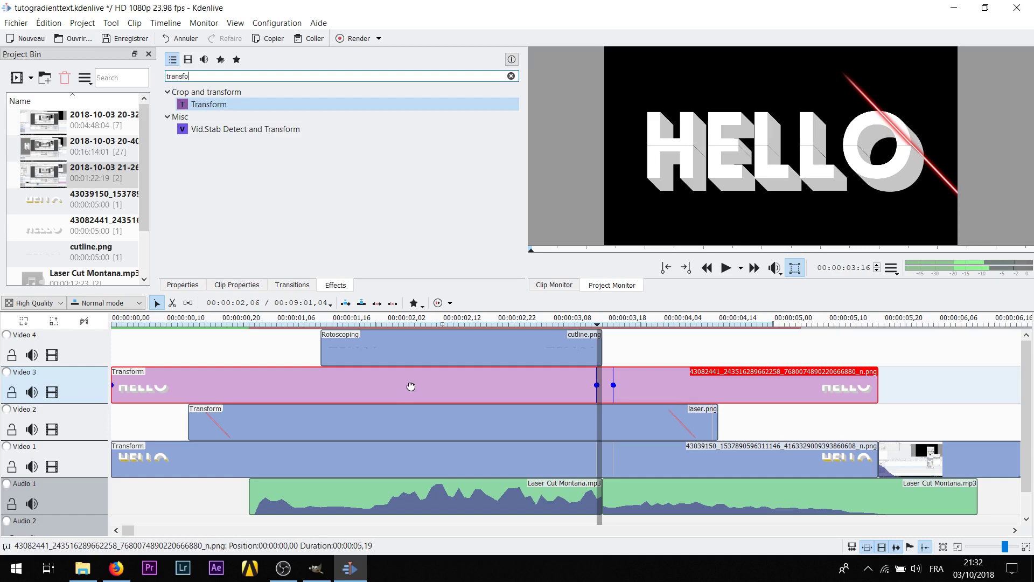
pyautogui.click(411, 387)
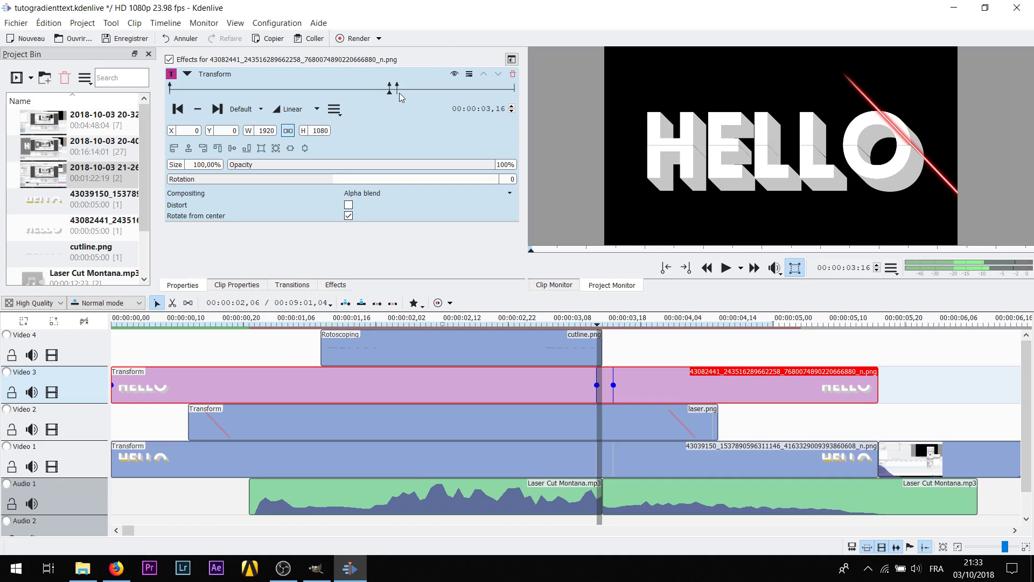
pyautogui.press('Right')
pyautogui.press('Right')
pyautogui.press('Right')
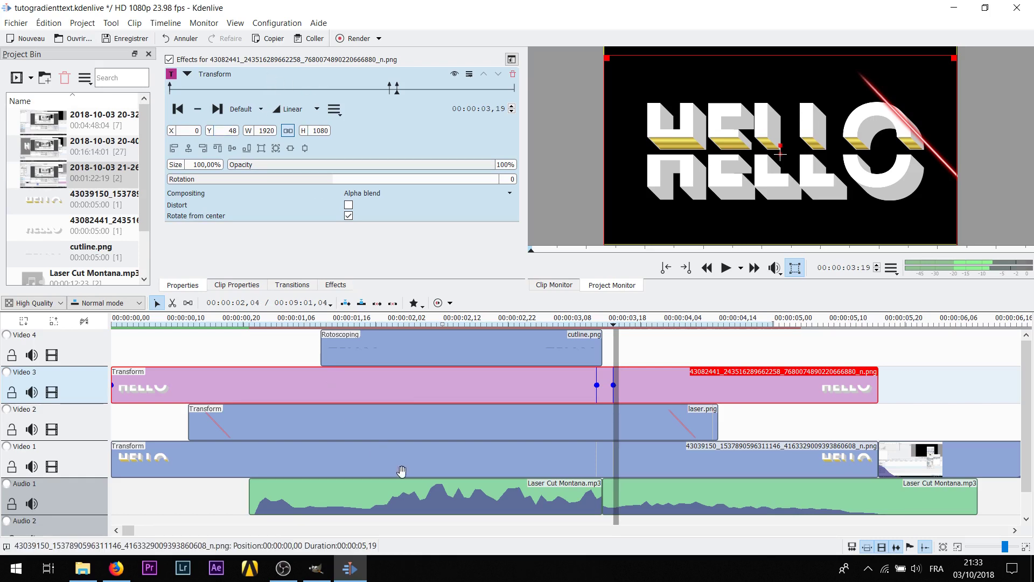
# Step: Select the Video 1 gold HELLO clip and scrub through the frames where HELLO splits
pyautogui.click(421, 464)
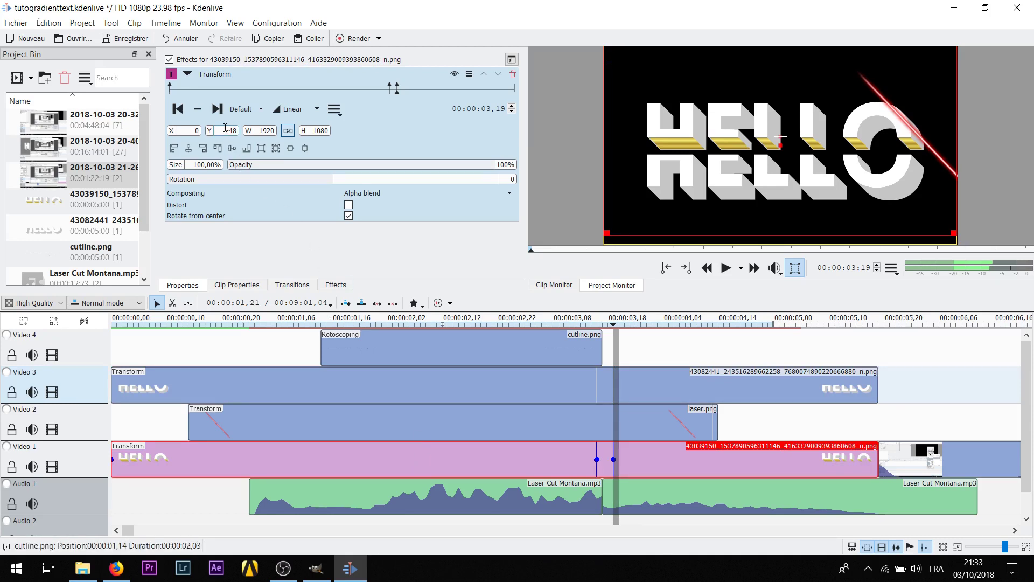
pyautogui.click(596, 325)
pyautogui.moveTo(602, 326); pyautogui.dragTo(614, 326)
# Step: Switch Transform keyframe interpolation from Linear to Smooth on Video 3 and Video 1, then preview the split
pyautogui.click(604, 385)
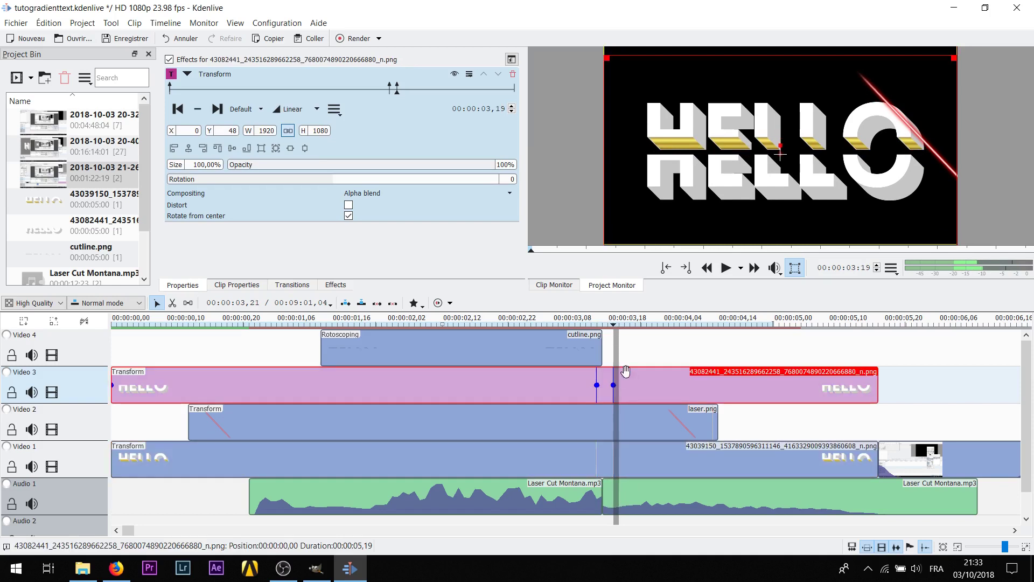
pyautogui.click(288, 109)
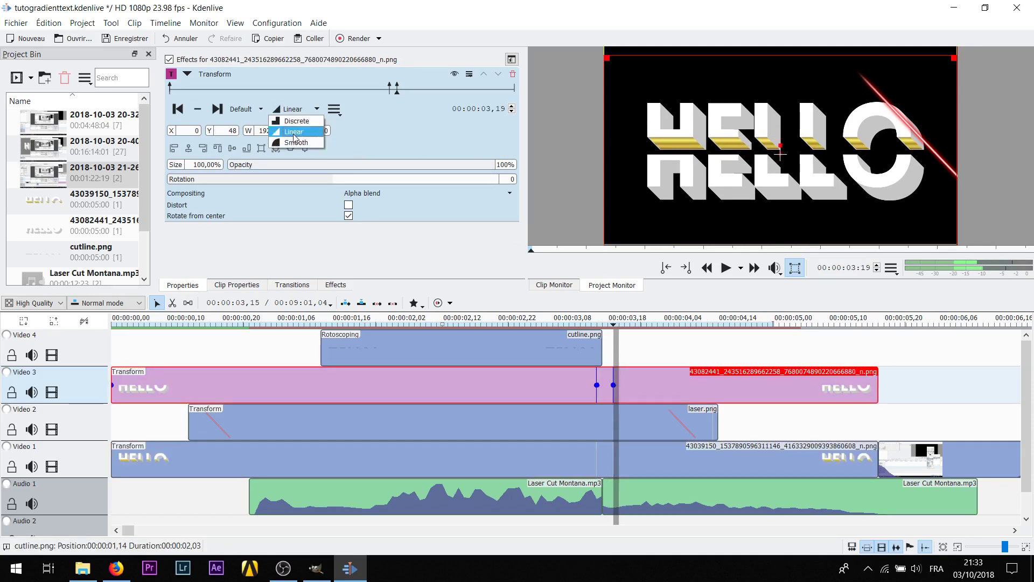
pyautogui.click(294, 135)
pyautogui.click(629, 458)
pyautogui.click(287, 109)
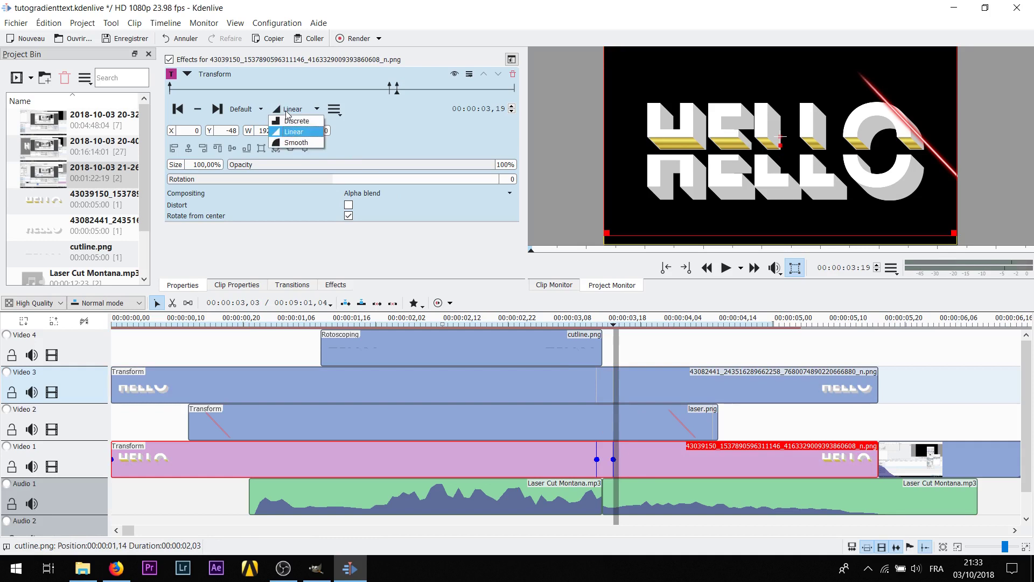
pyautogui.click(296, 142)
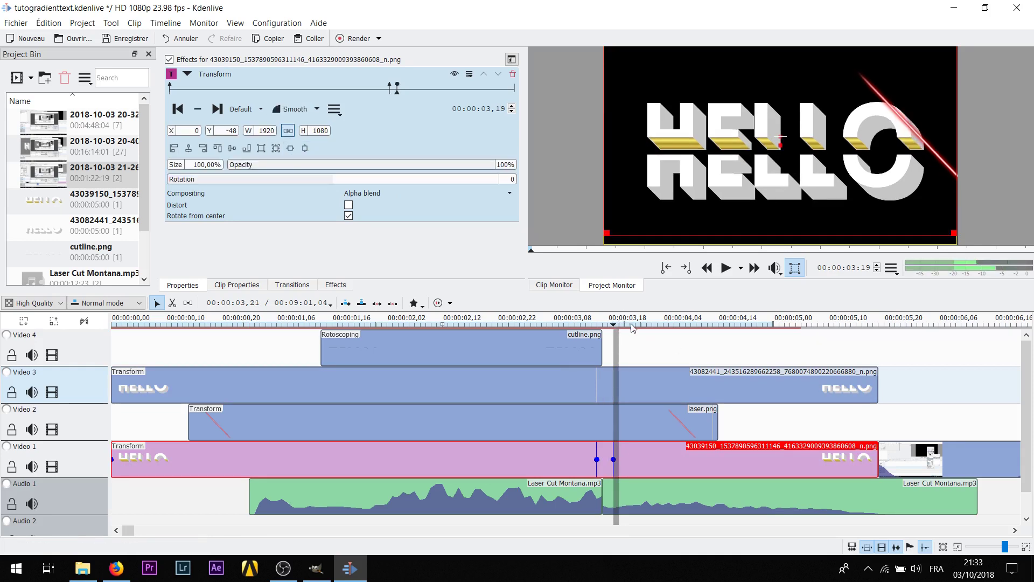
pyautogui.moveTo(633, 328); pyautogui.dragTo(676, 327)
pyautogui.scroll(-2, 678, 354)
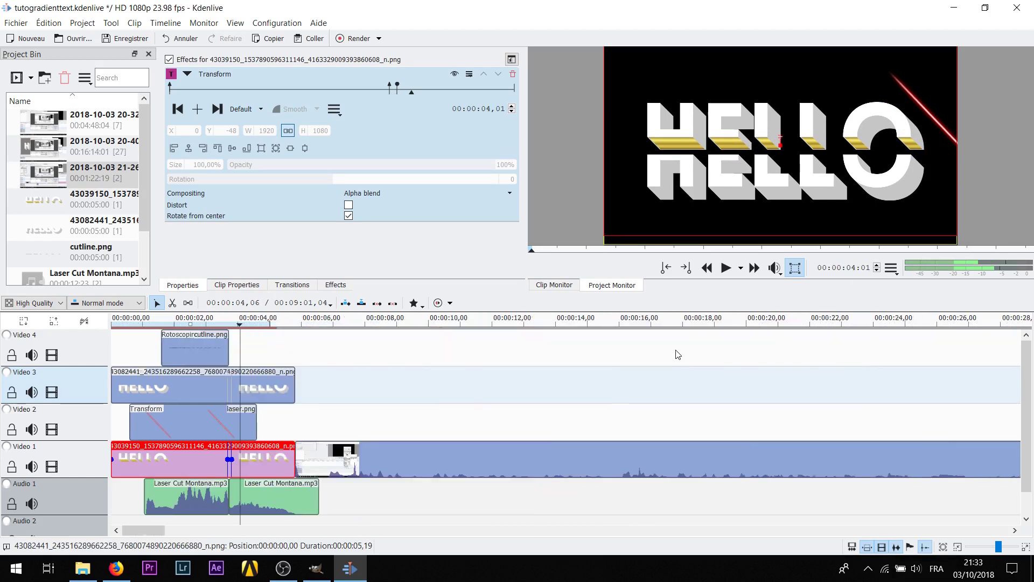
pyautogui.scroll(-1, 678, 354)
pyautogui.scroll(-1, 677, 355)
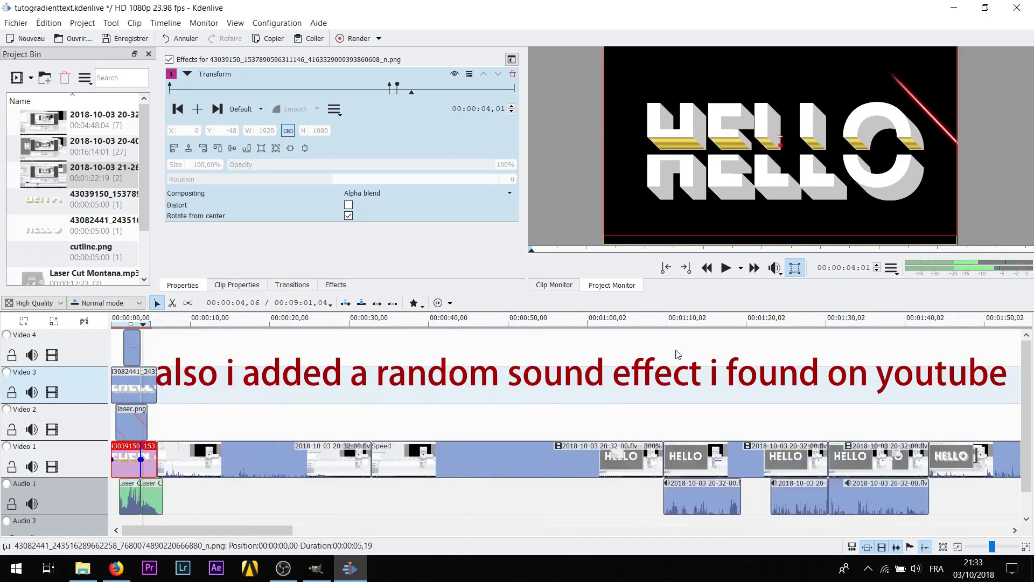
pyautogui.scroll(-1, 677, 354)
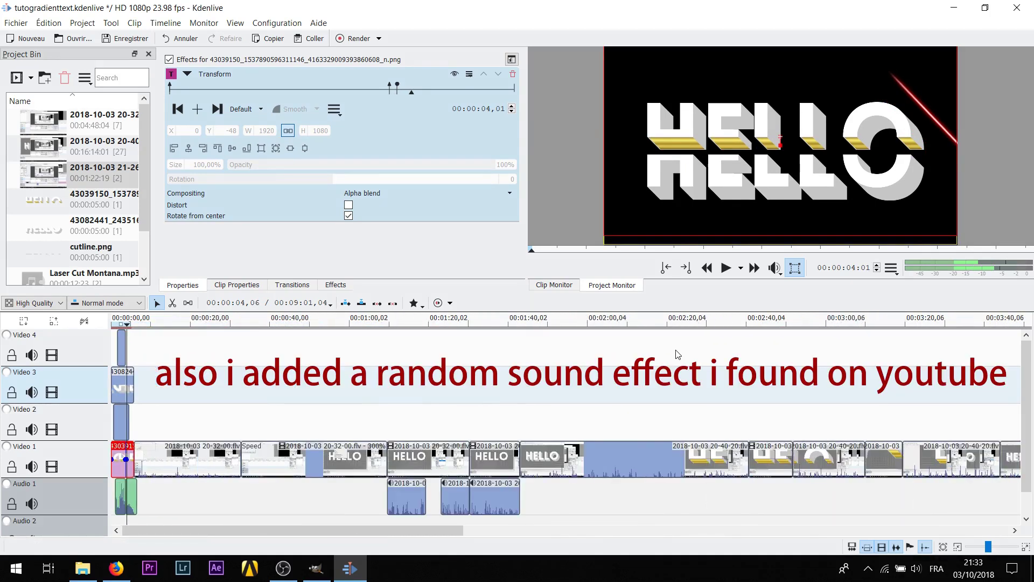